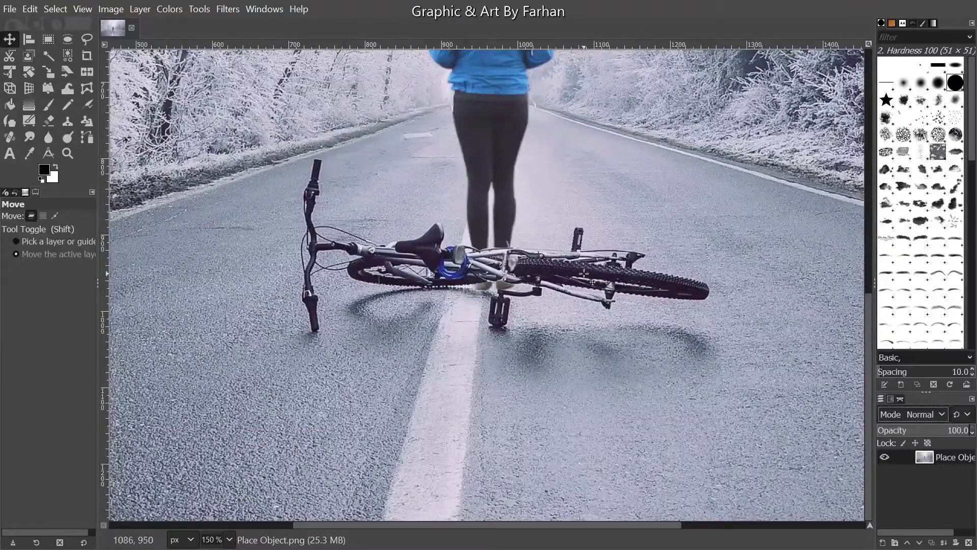
- Look over the woman and the fallen bicycle on the snowy road in the photo
scroll(537, 343, "up", 5)
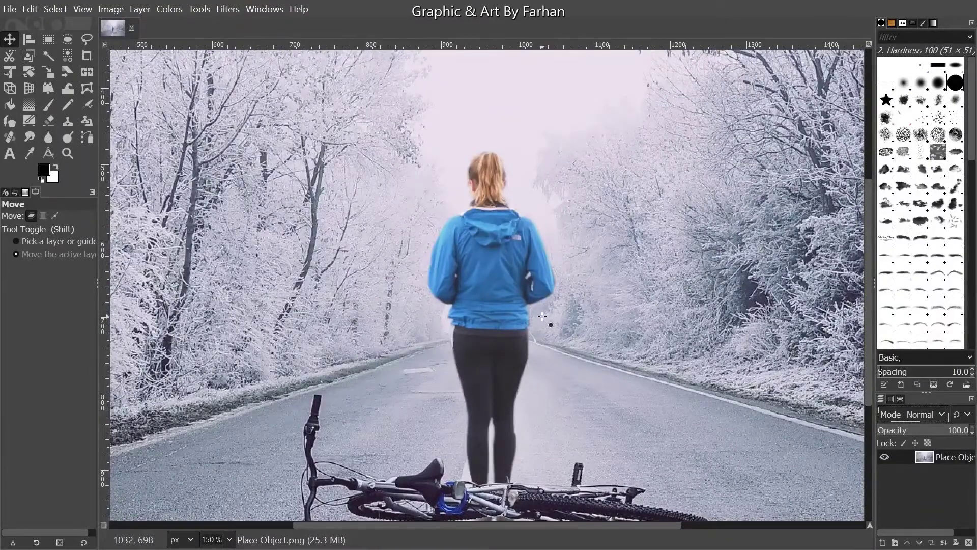
scroll(595, 376, "down", 5)
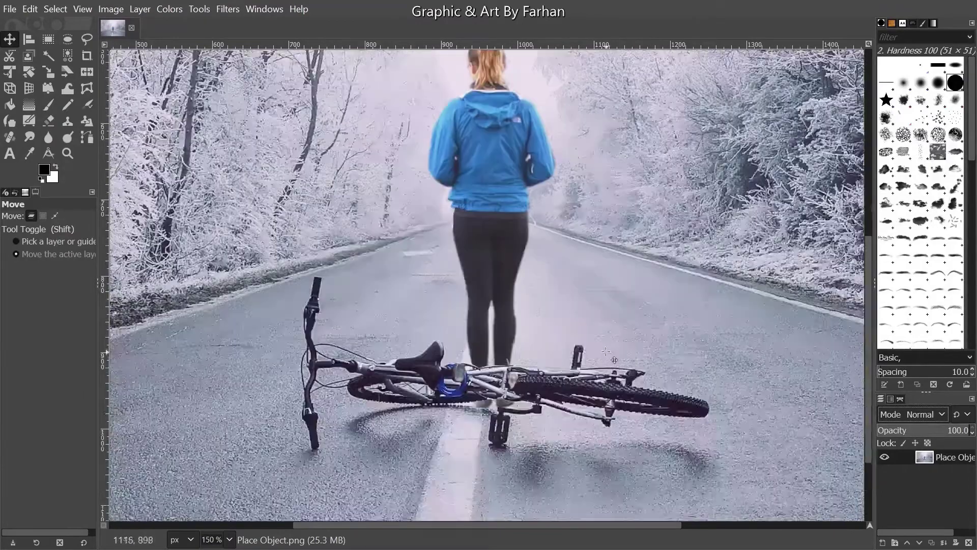
scroll(446, 388, "up", 5)
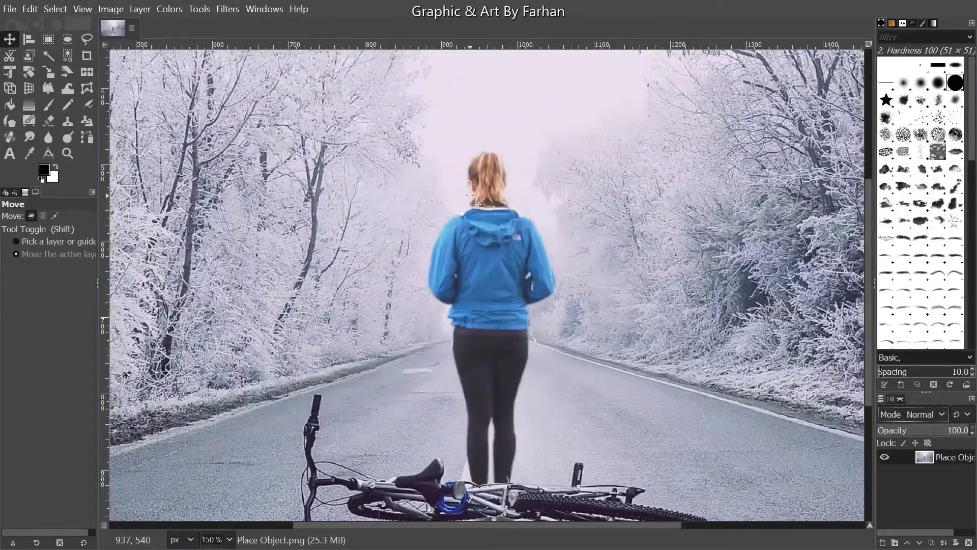
scroll(470, 196, "down", 3)
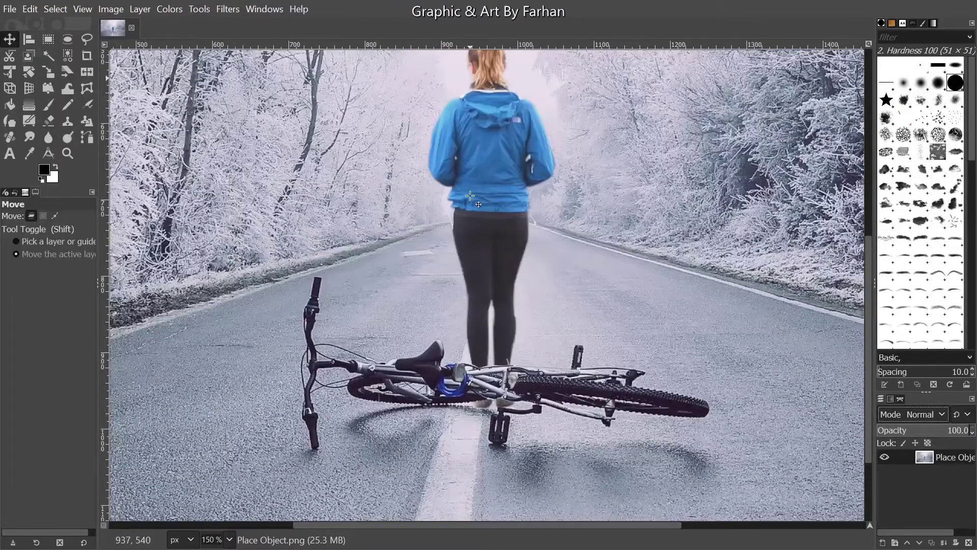
scroll(469, 196, "up", 5)
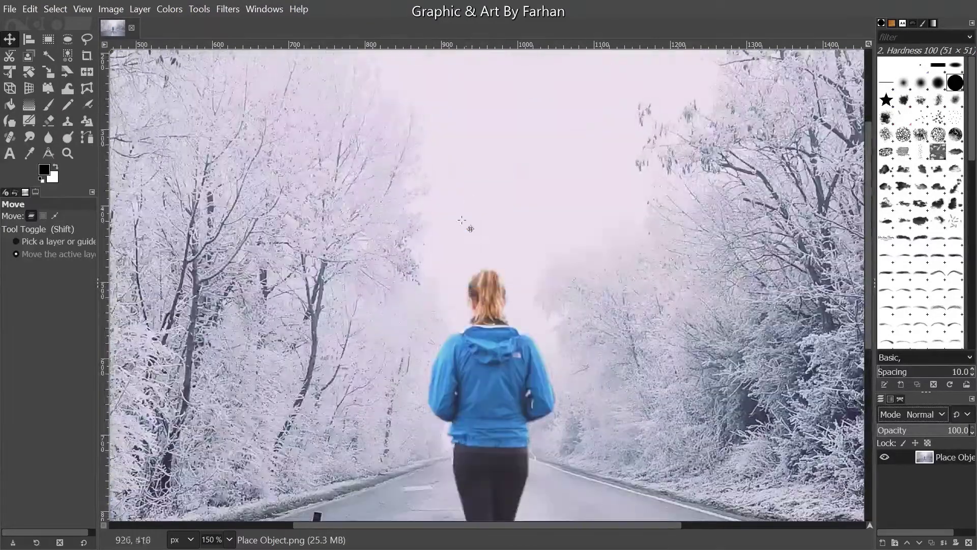
scroll(460, 287, "down", 3)
- Inspect the edges of the woman's hair and blue jacket up close, including at 300% and 400%, and review the whole image
left_click(229, 539)
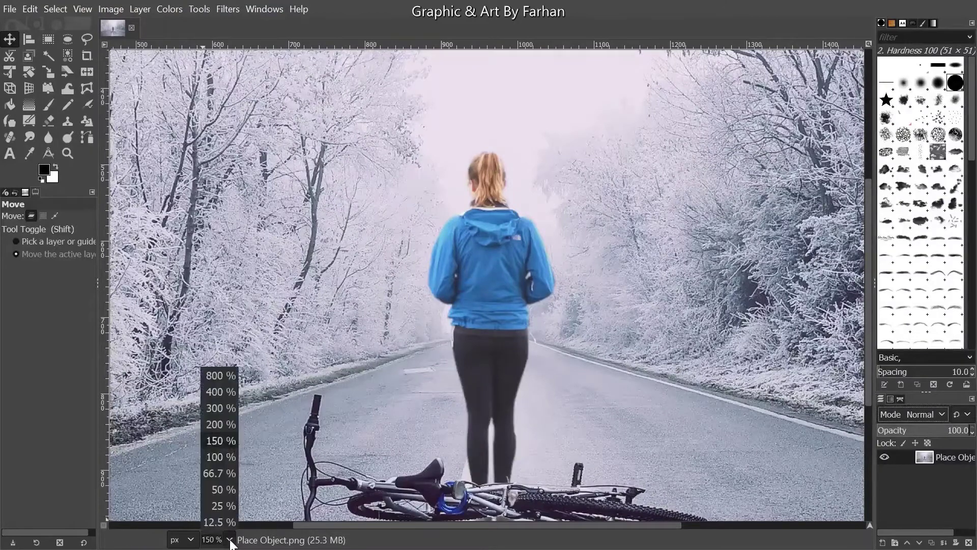
left_click(221, 406)
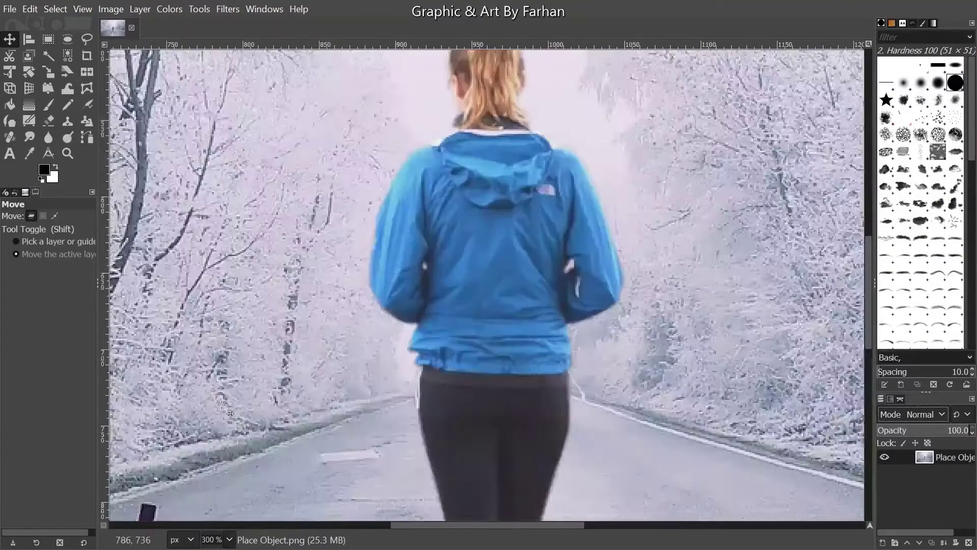
scroll(422, 178, "up", 2)
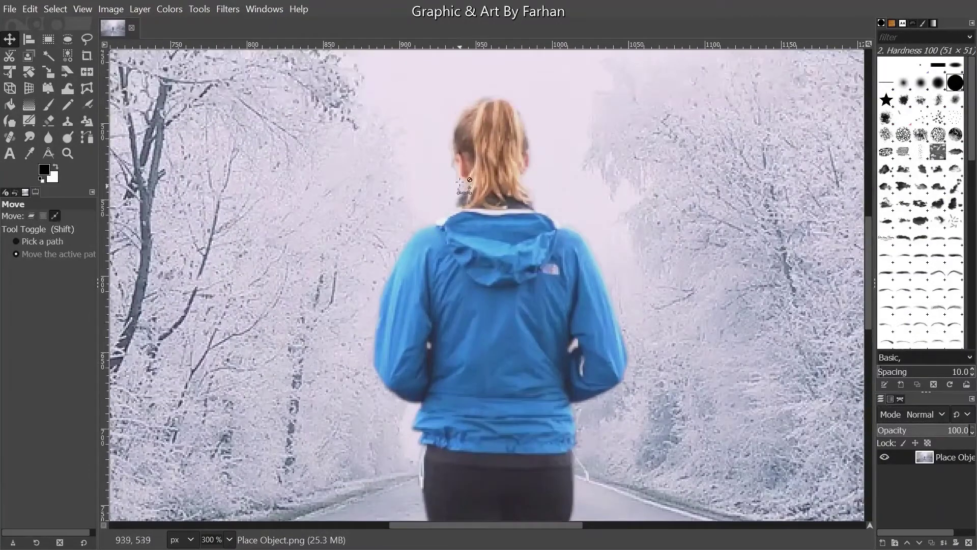
left_click(230, 539)
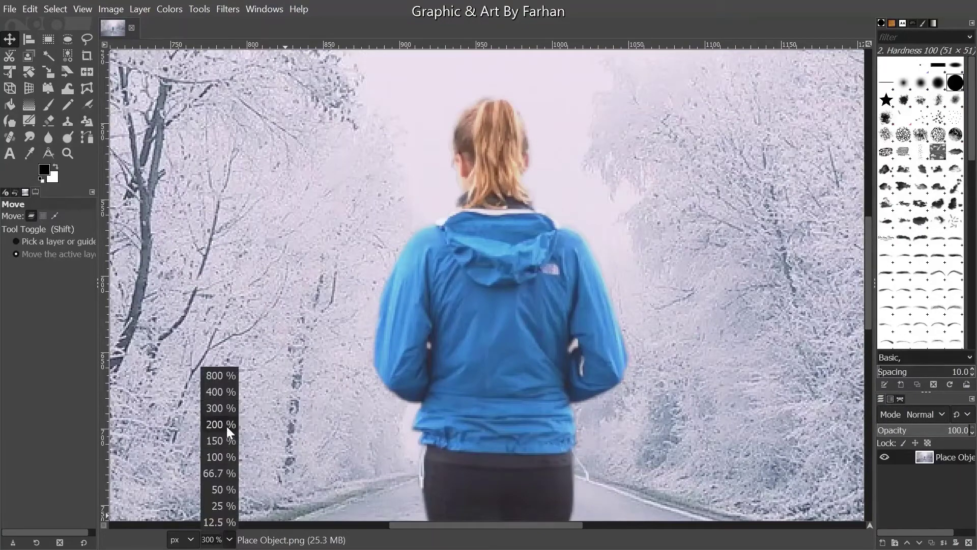
left_click(227, 385)
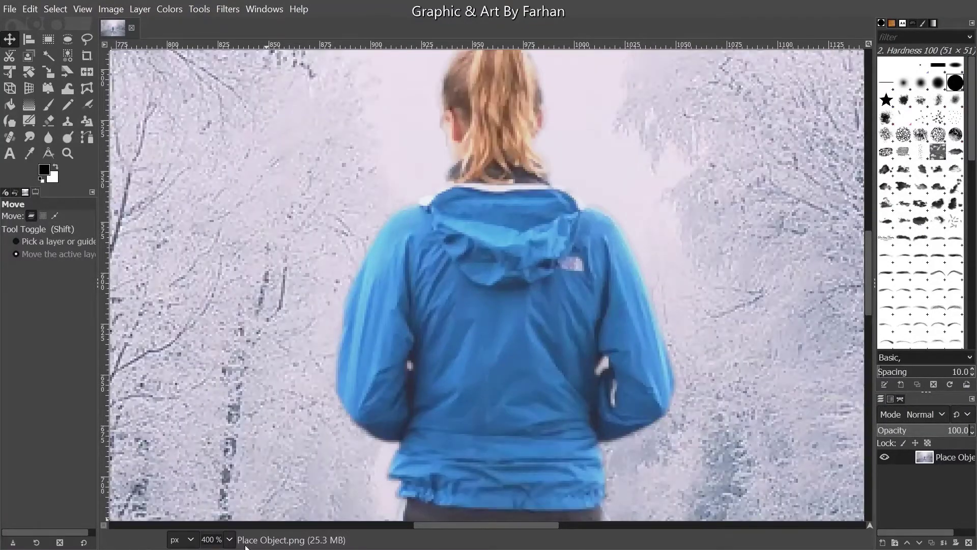
scroll(309, 309, "up", 1)
scroll(319, 288, "up", 1)
scroll(421, 239, "up", 2)
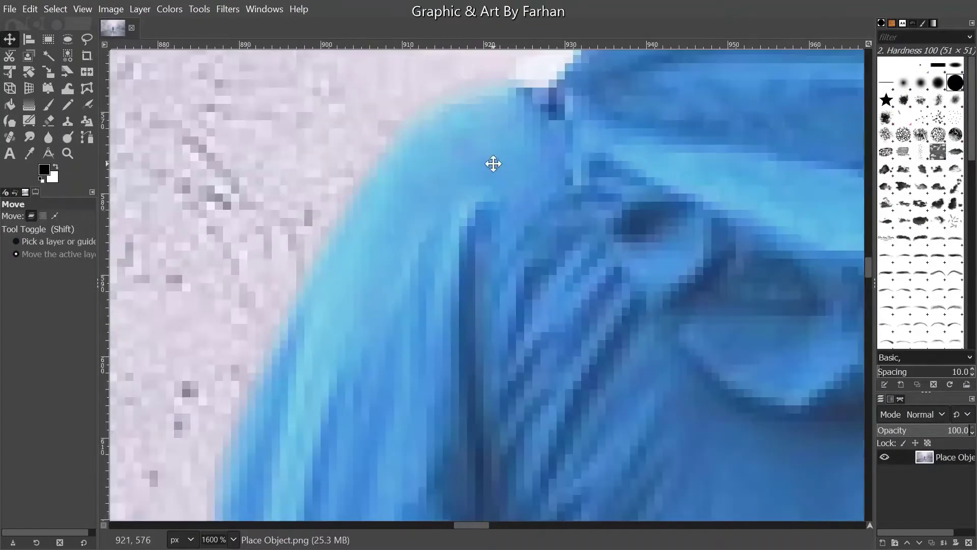
scroll(493, 164, "up", 6)
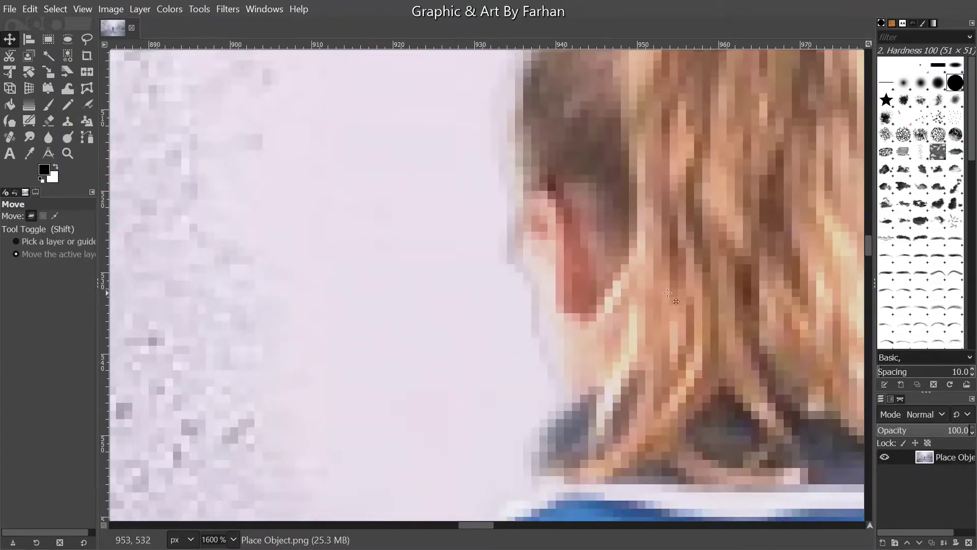
scroll(626, 312, "down", 2)
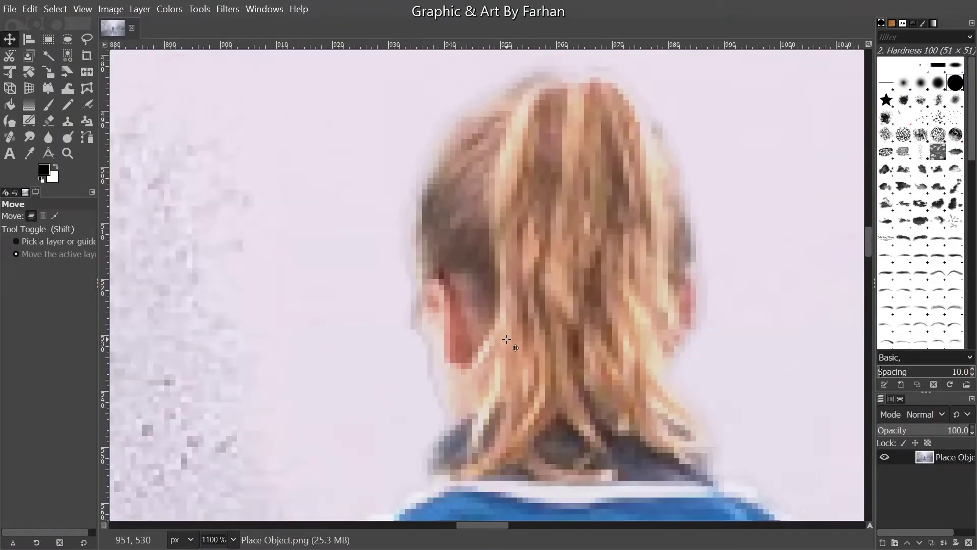
scroll(506, 339, "down", 3)
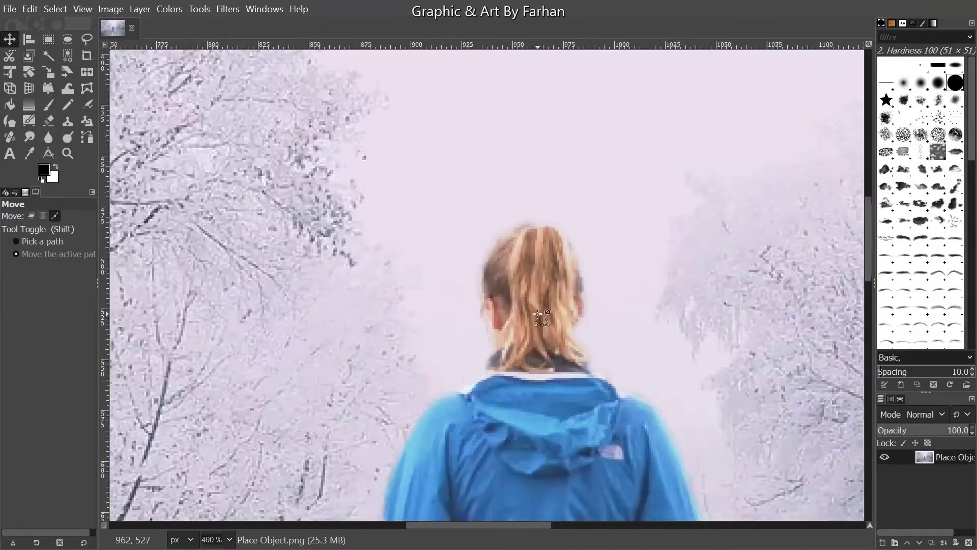
scroll(540, 316, "down", 4)
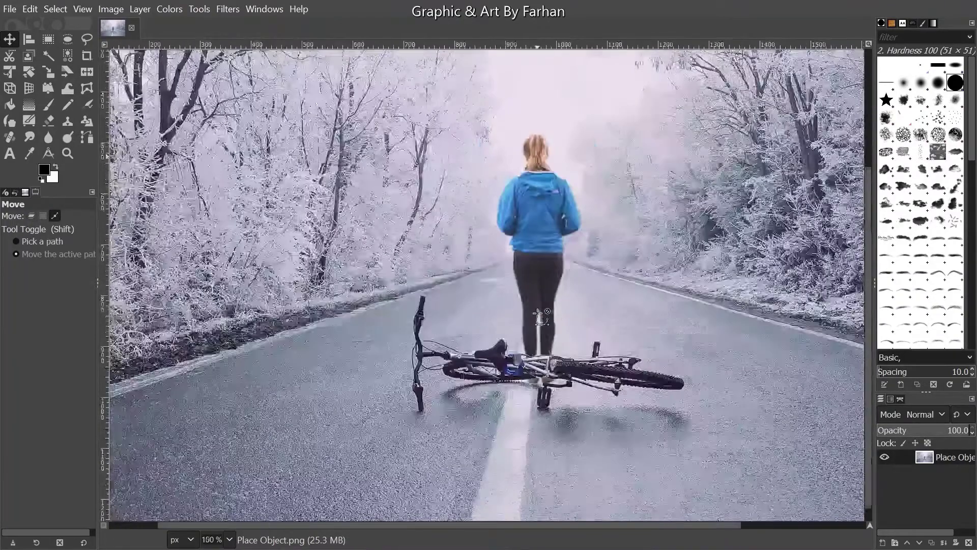
scroll(539, 316, "down", 1)
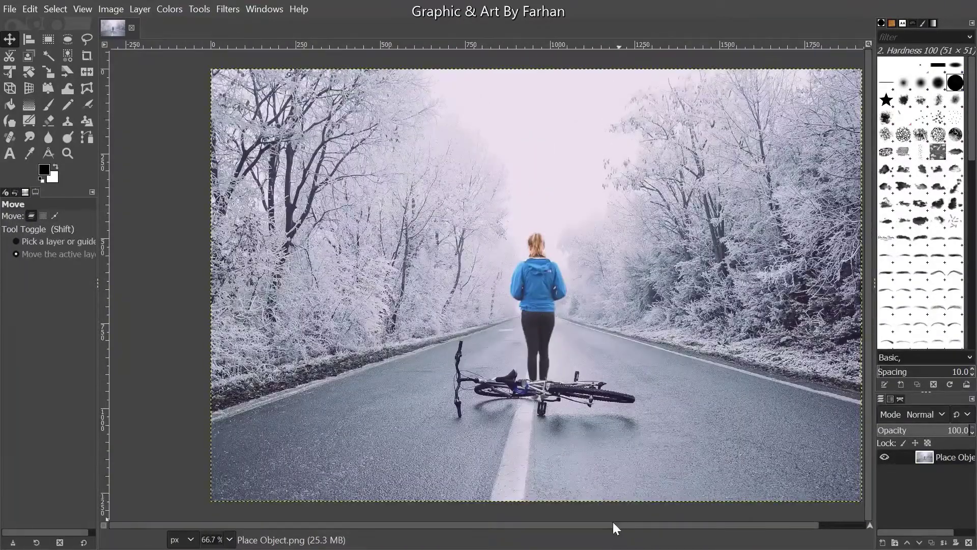
left_click_drag(612, 524, 919, 524)
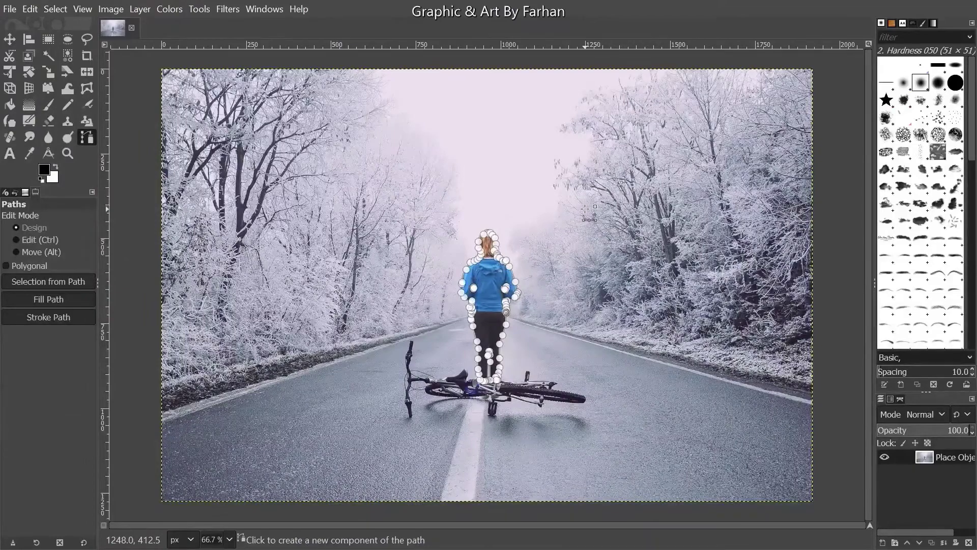
- Examine how the path follows the outline of the woman's head, hair and collar
scroll(570, 301, "up", 5, "ctrl")
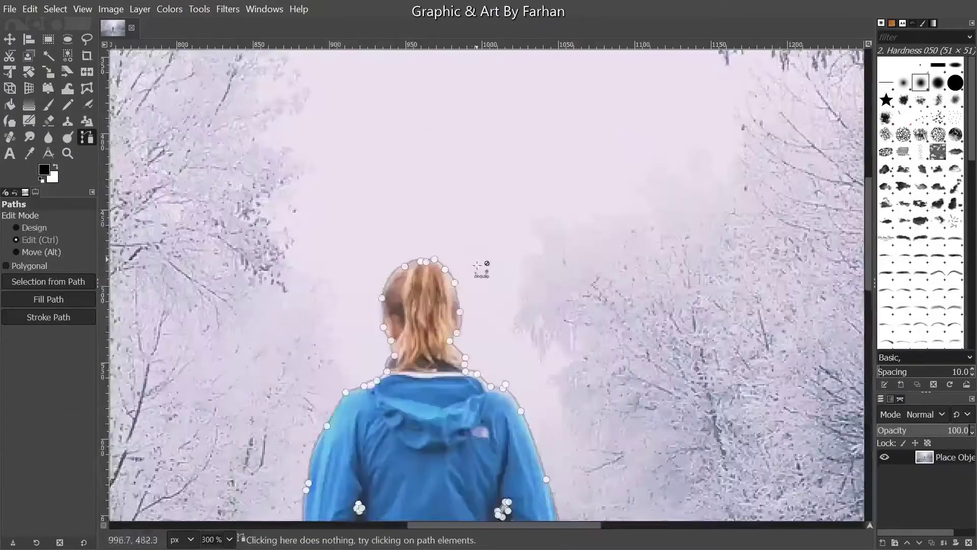
scroll(473, 264, "up", 3, "ctrl")
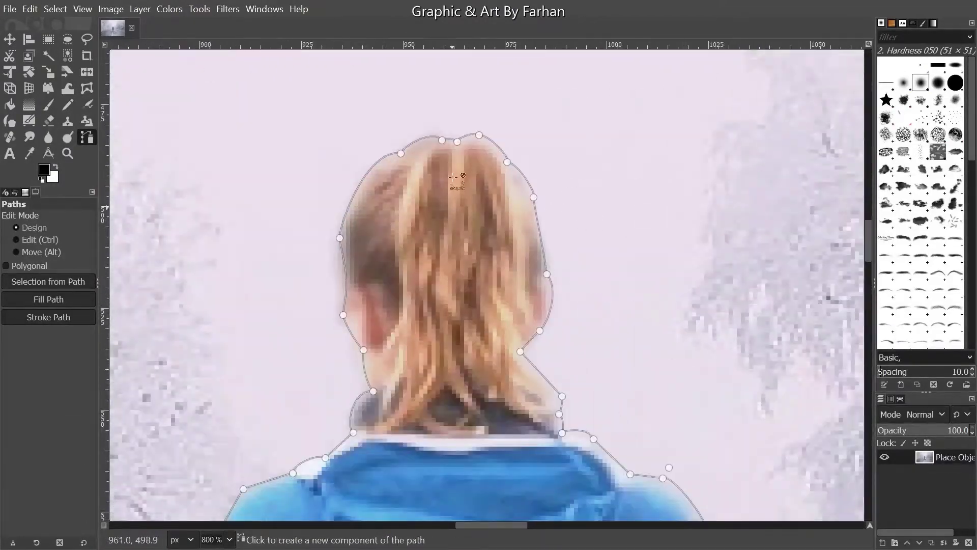
scroll(457, 181, "down", 1)
scroll(371, 192, "up", 2)
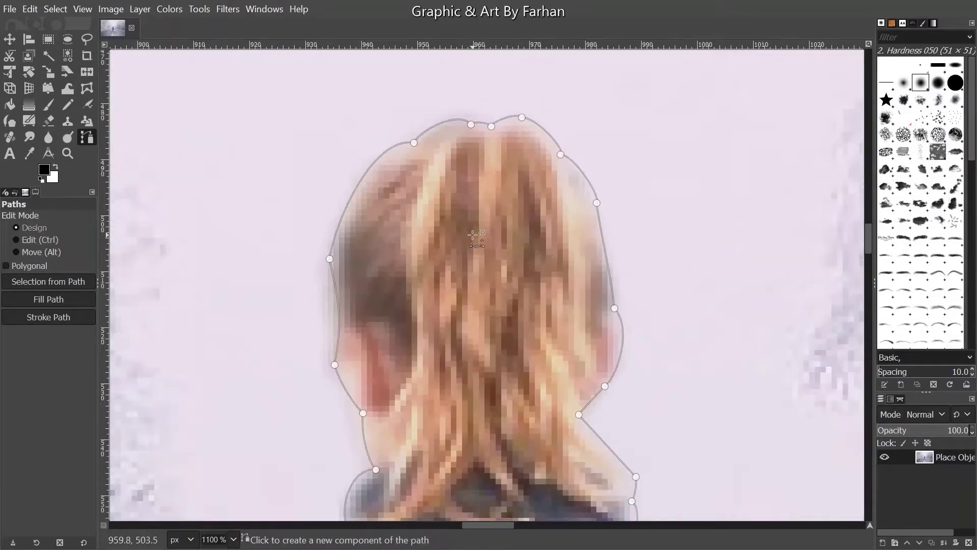
scroll(497, 224, "left", 1)
scroll(415, 223, "up", 1, "ctrl")
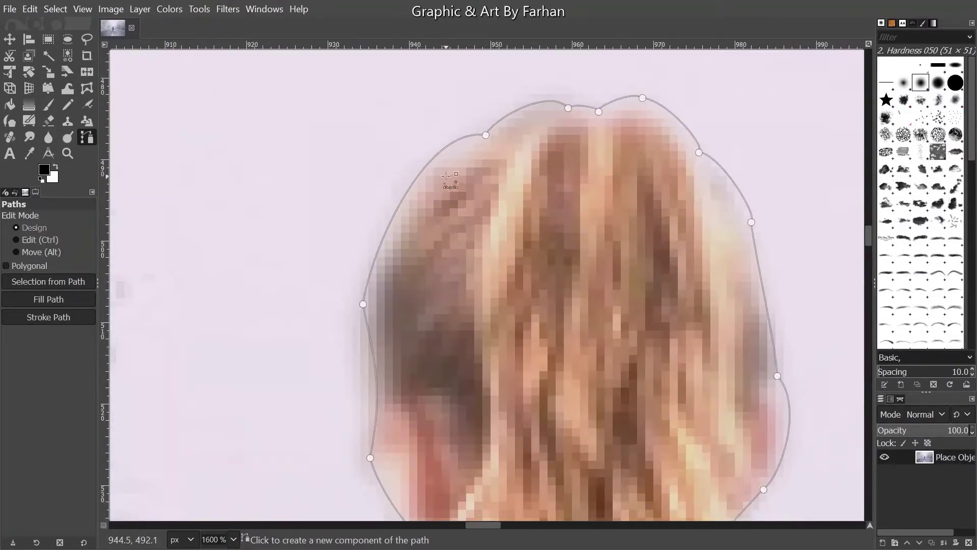
scroll(446, 177, "down", 5, "ctrl")
scroll(636, 419, "up", 2, "ctrl")
scroll(789, 365, "down", 1)
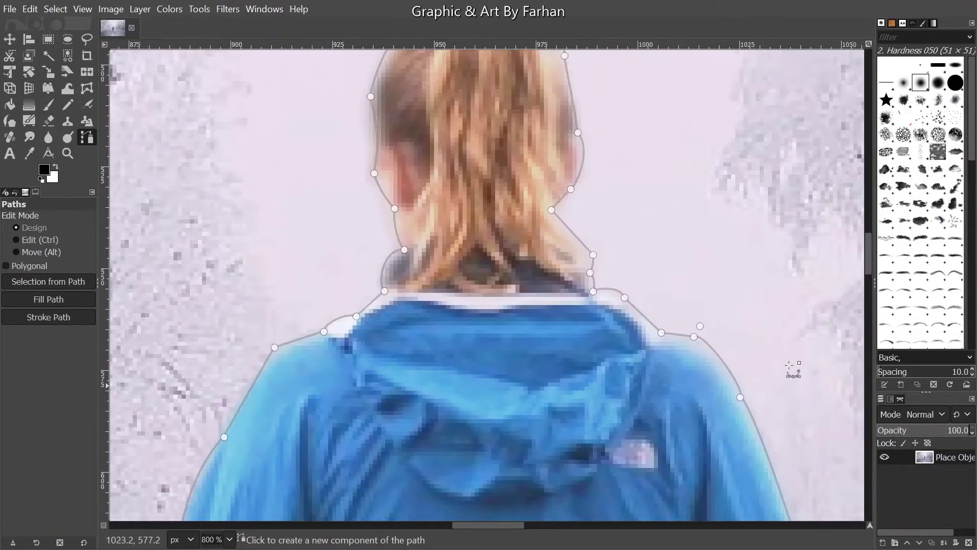
- Examine the path from the woman's head along her shoulders, sleeves, arm gaps, waist and legs
left_click(51, 6)
left_click(51, 6)
scroll(750, 489, "down", 3)
scroll(661, 341, "up", 8)
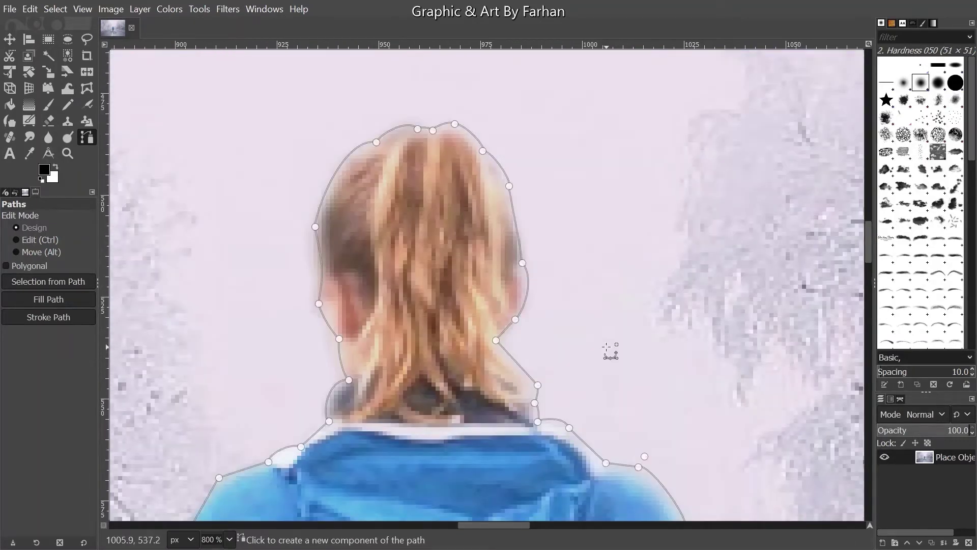
scroll(570, 326, "down", 9)
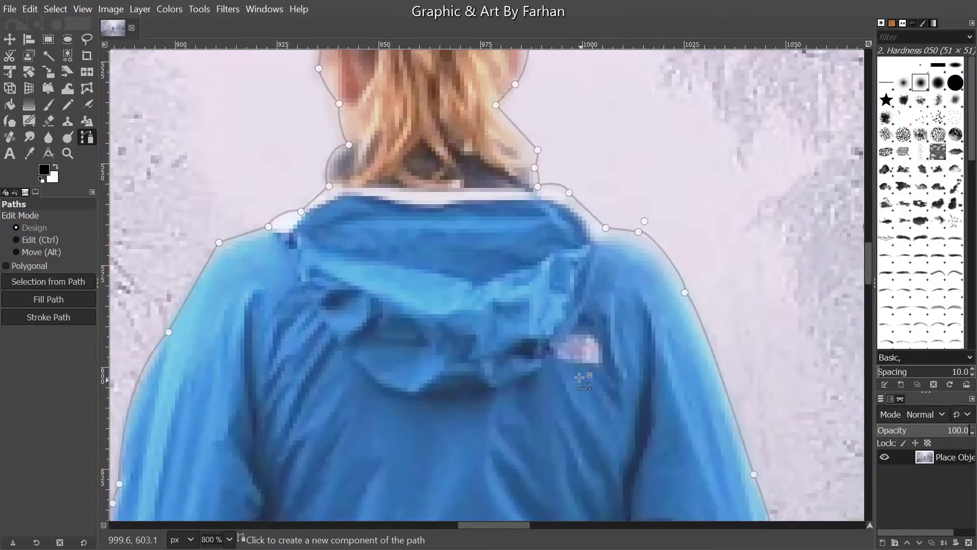
scroll(650, 216, "up", 4)
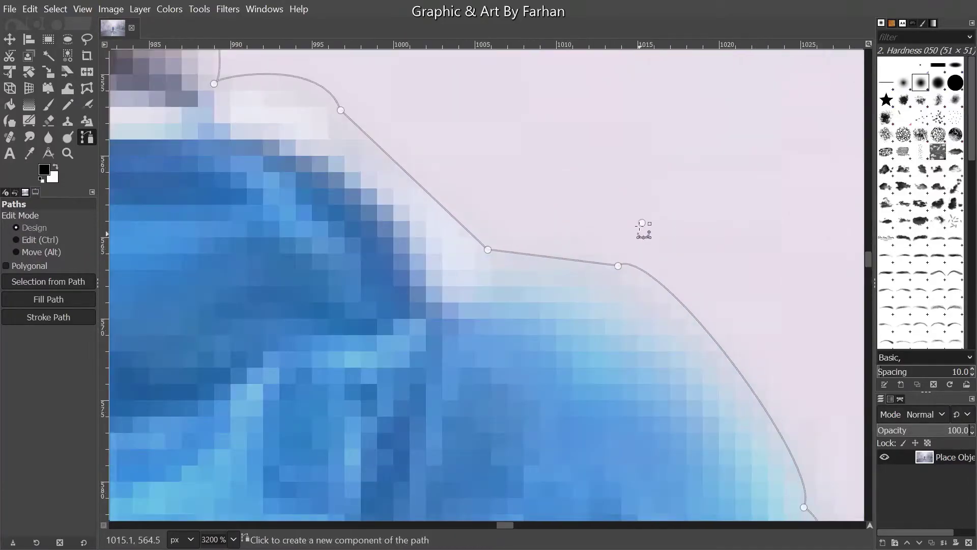
scroll(651, 236, "down", 4)
scroll(624, 371, "down", 6)
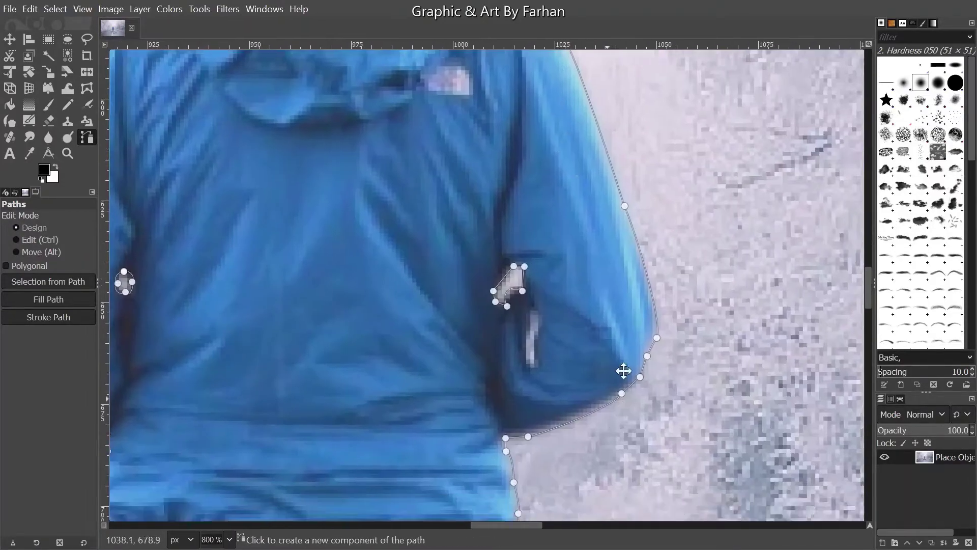
scroll(660, 239, "up", 2)
scroll(660, 238, "down", 4)
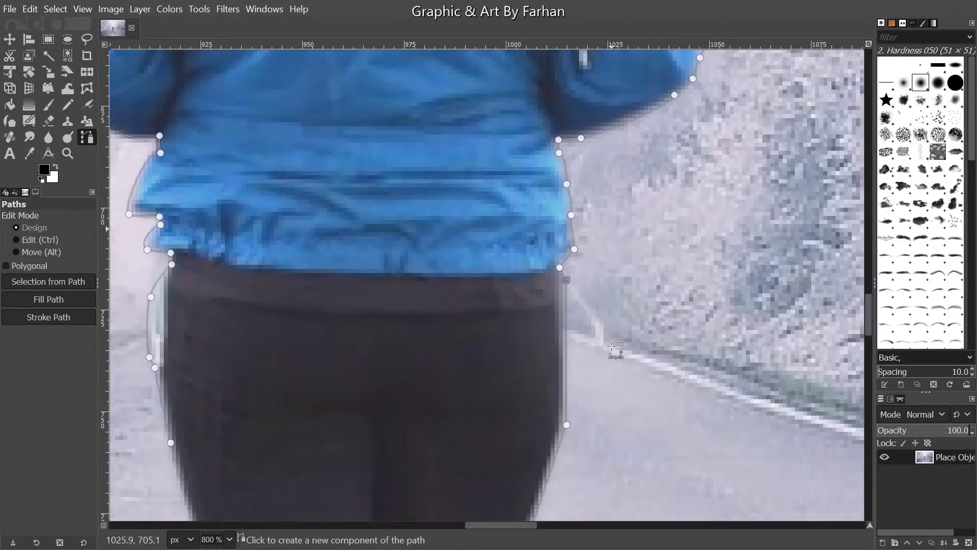
scroll(614, 348, "up", 1)
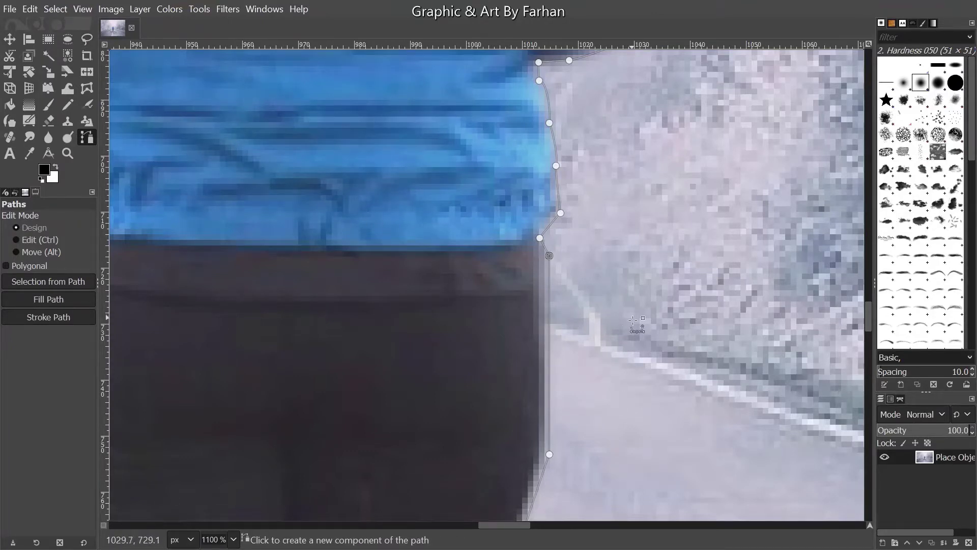
scroll(627, 333, "down", 10)
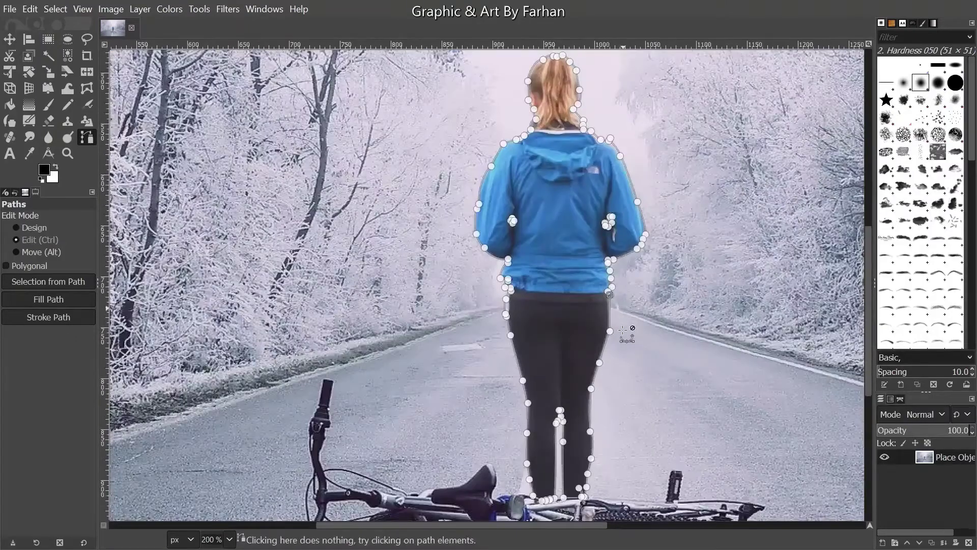
- Create a selection from the path around the woman and activate the Move tool
scroll(591, 371, "down", 1)
left_click_drag(640, 409, 539, 440)
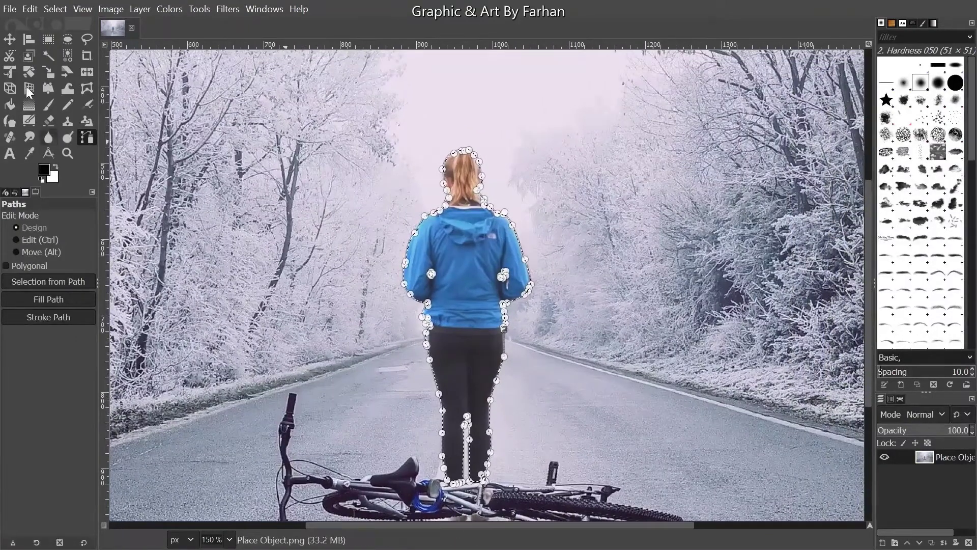
left_click(9, 40)
- Check the selection's edge around the woman's head, jacket, sleeves and waist up close
scroll(531, 224, "up", 3)
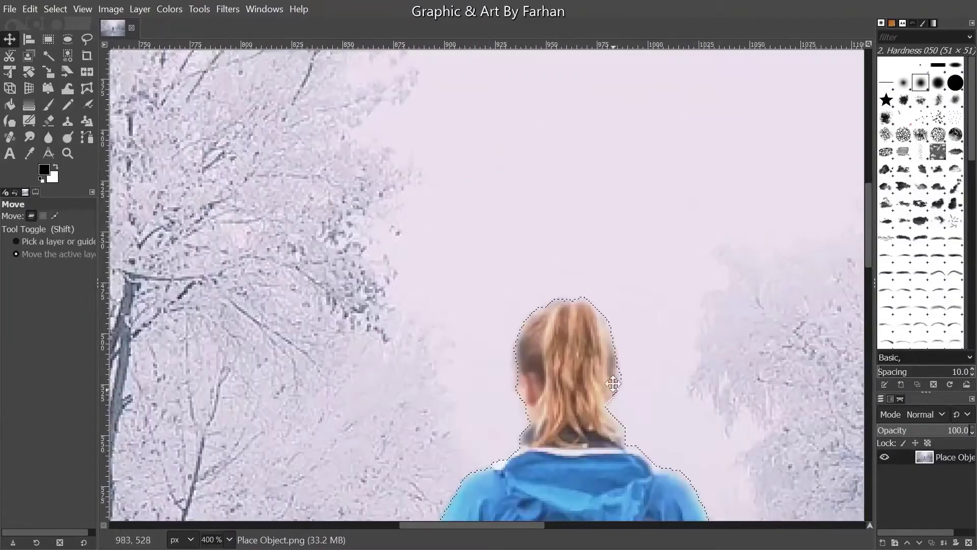
scroll(530, 224, "down", 7)
scroll(534, 214, "right", 3)
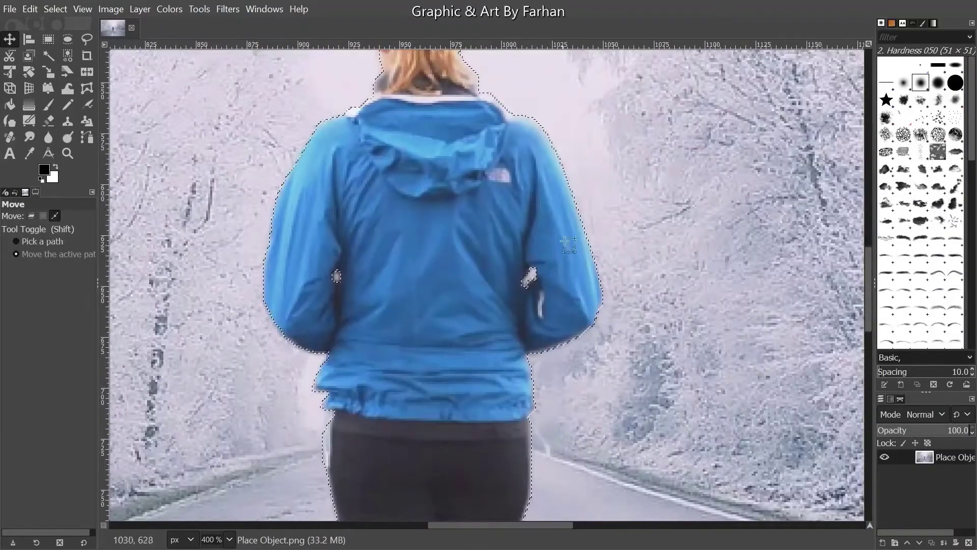
scroll(589, 199, "up", 3)
scroll(589, 198, "up", 5)
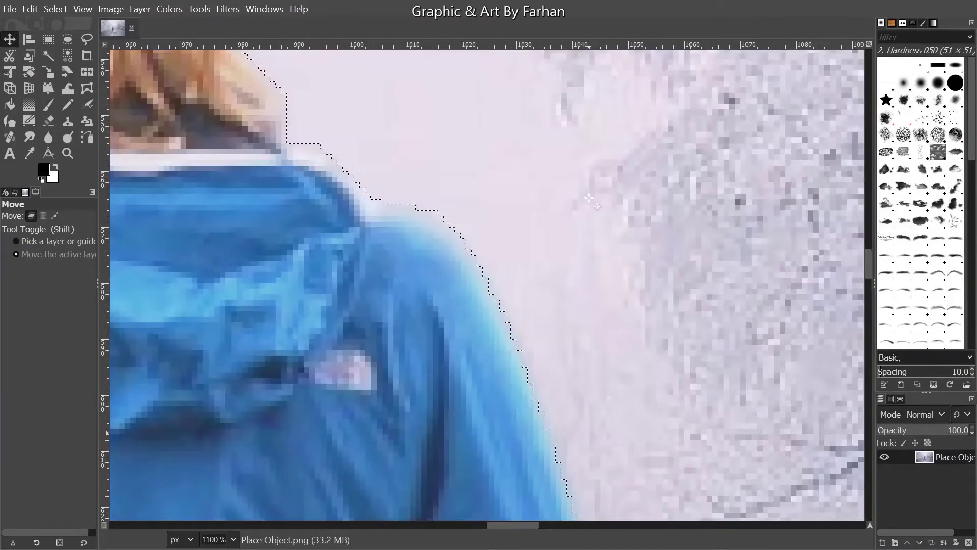
scroll(573, 211, "down", 10)
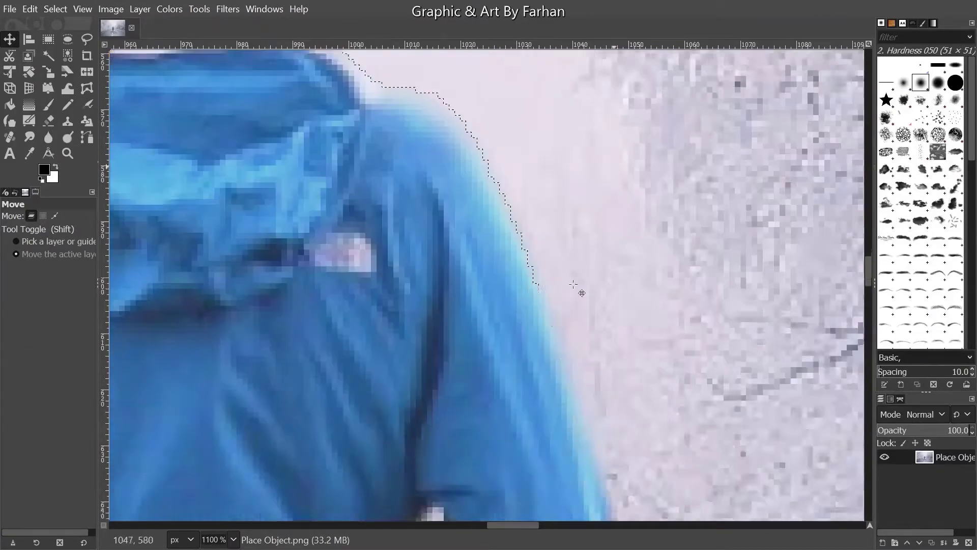
scroll(490, 394, "up", 3)
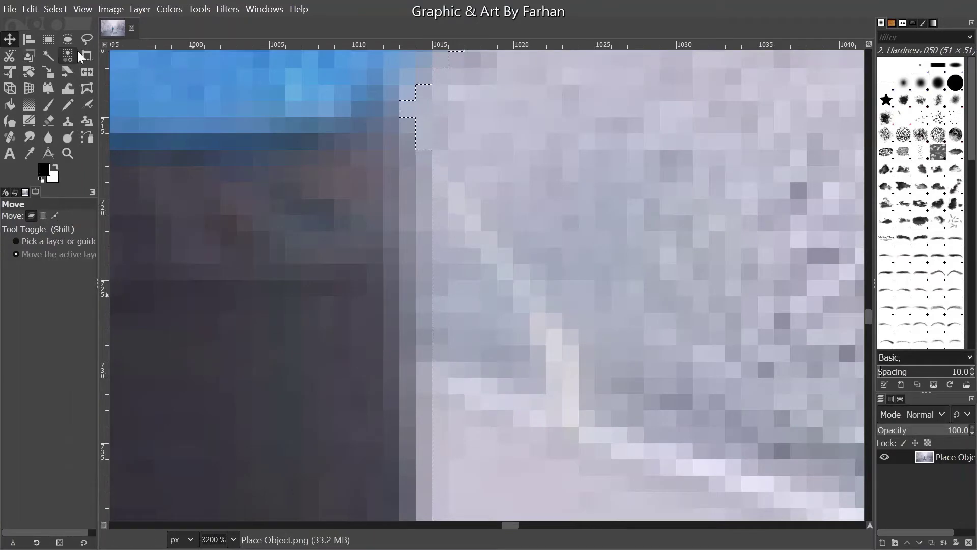
- Add the wedge-shaped area around the pale loop beside the woman's right hip to the selection with Free Select
left_click(87, 40)
key("plus")
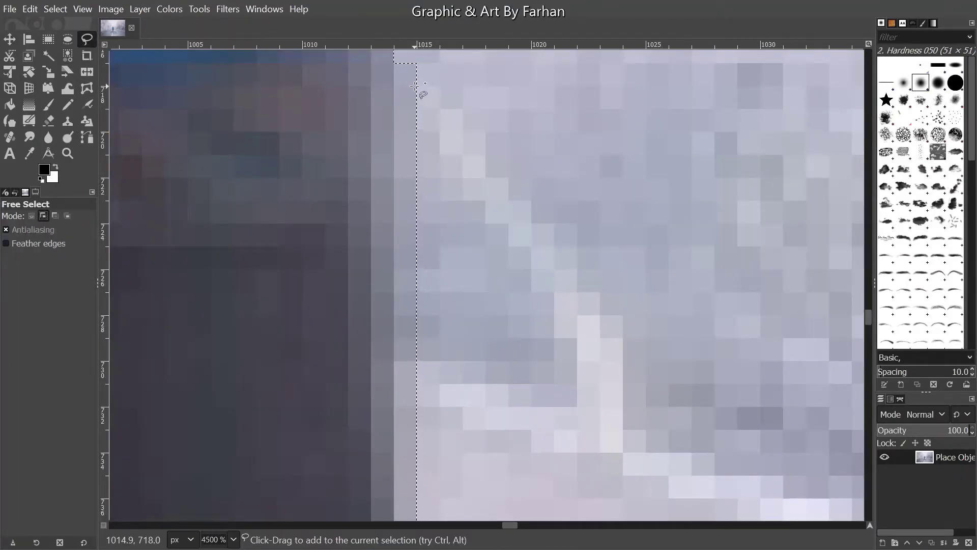
left_click(623, 340)
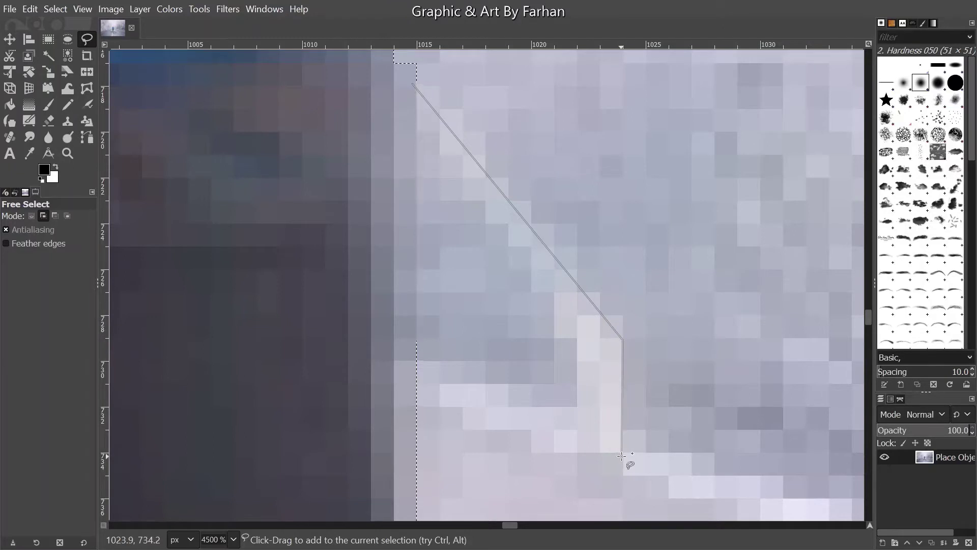
left_click(621, 455)
left_click(529, 452)
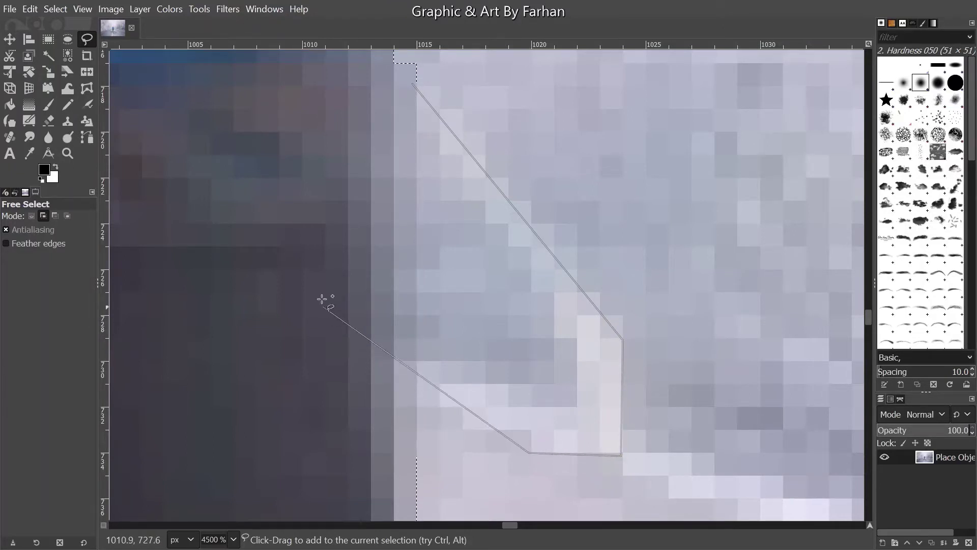
left_click(305, 249)
left_click(413, 83)
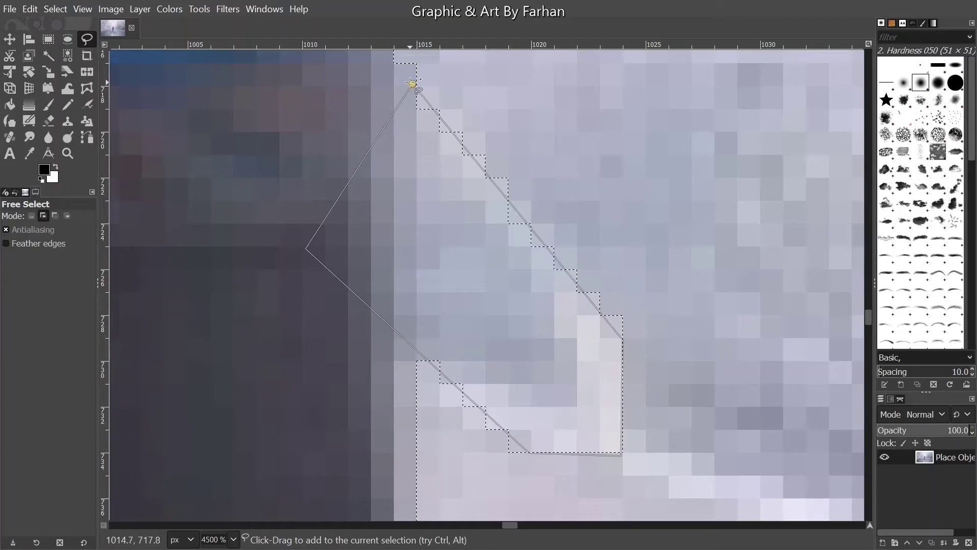
key("Return")
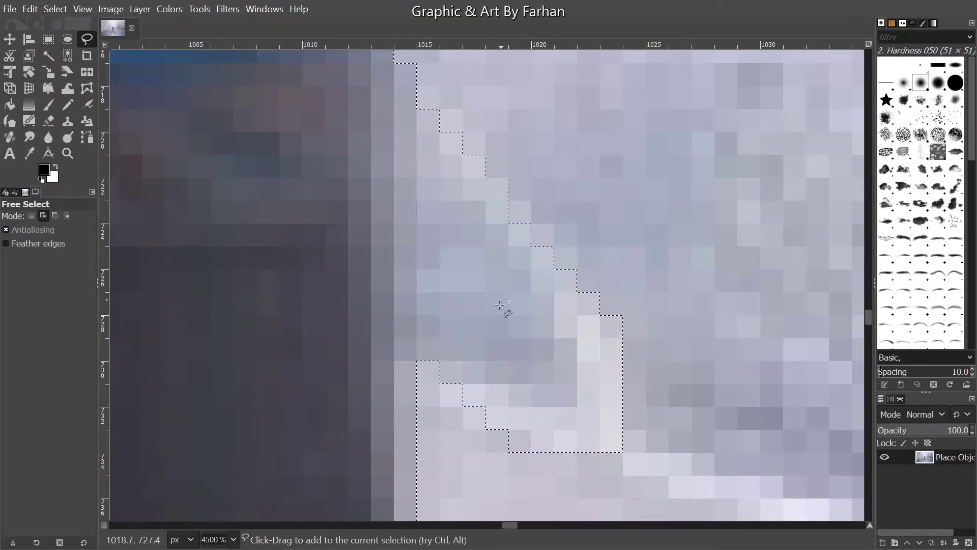
- Add the missed pixels along the lower inner edge of the pale loop, next to the hip, to the selection
scroll(506, 312, "up", 3)
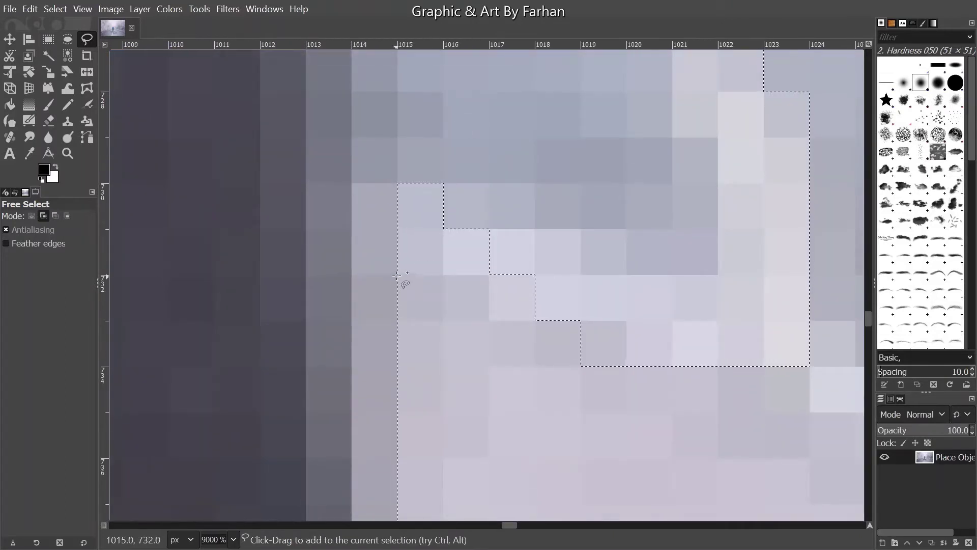
left_click(398, 273)
left_click(537, 320)
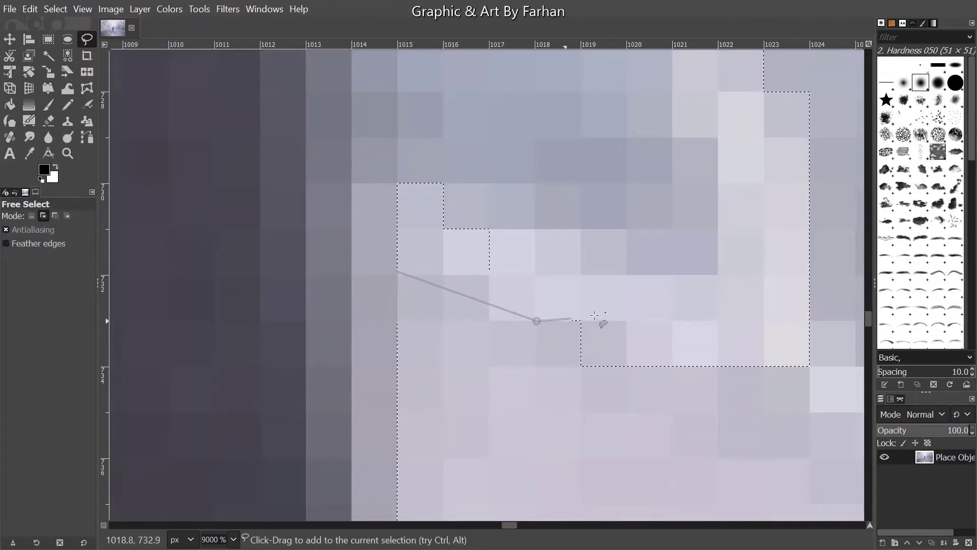
left_click(611, 312)
left_click(443, 81)
left_click(332, 174)
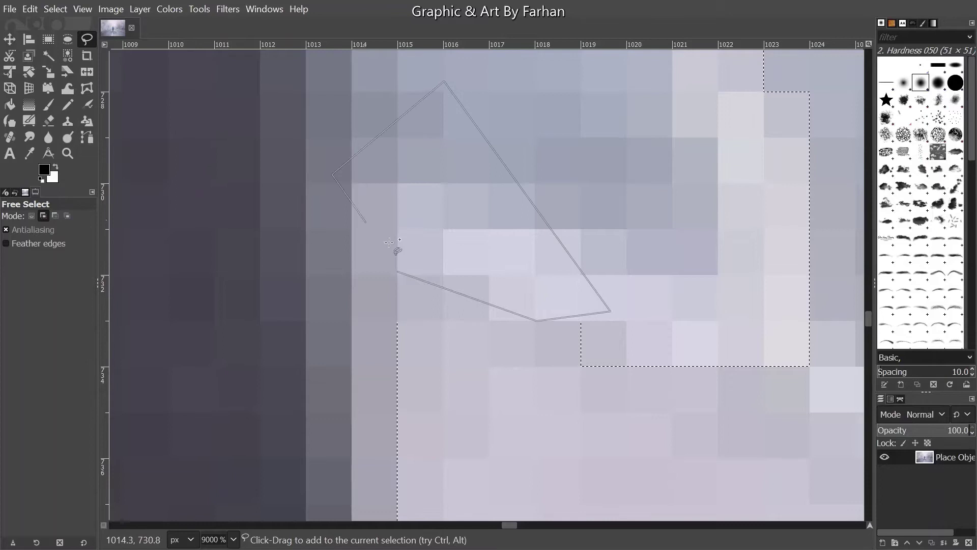
left_click(397, 273)
key("Return")
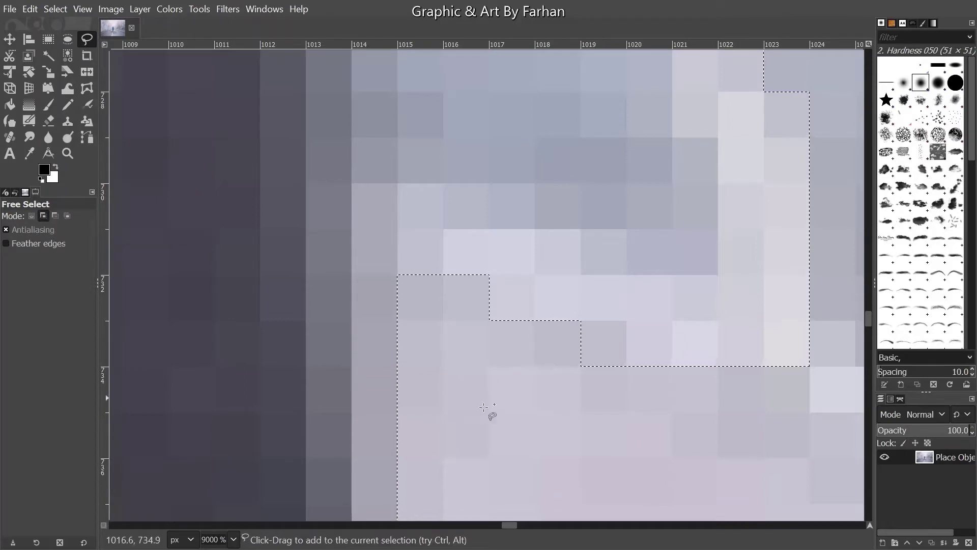
- Extend the selection over the missed pixels on the upper slope of the pale loop, just below the jacket hem
scroll(552, 293, "up", 5)
scroll(549, 290, "up", 2)
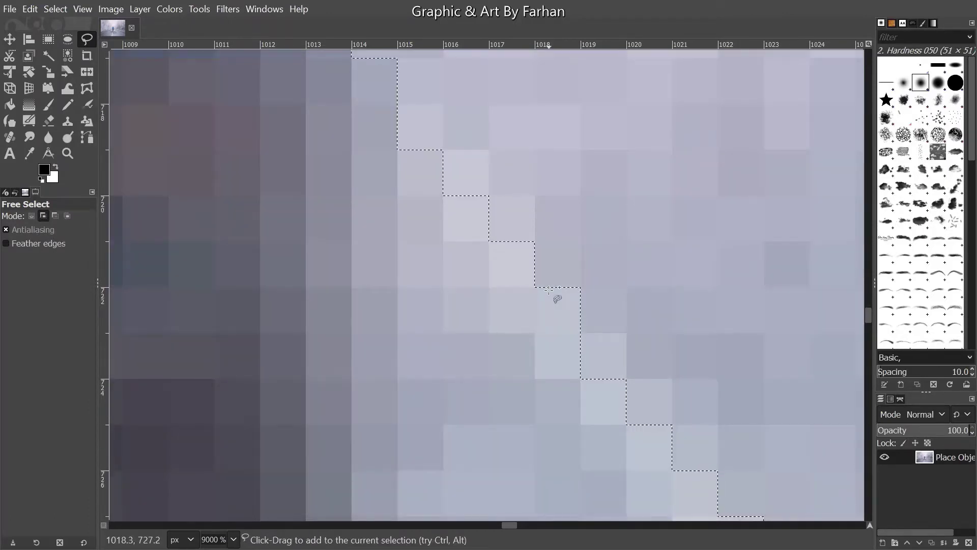
scroll(465, 238, "up", 2)
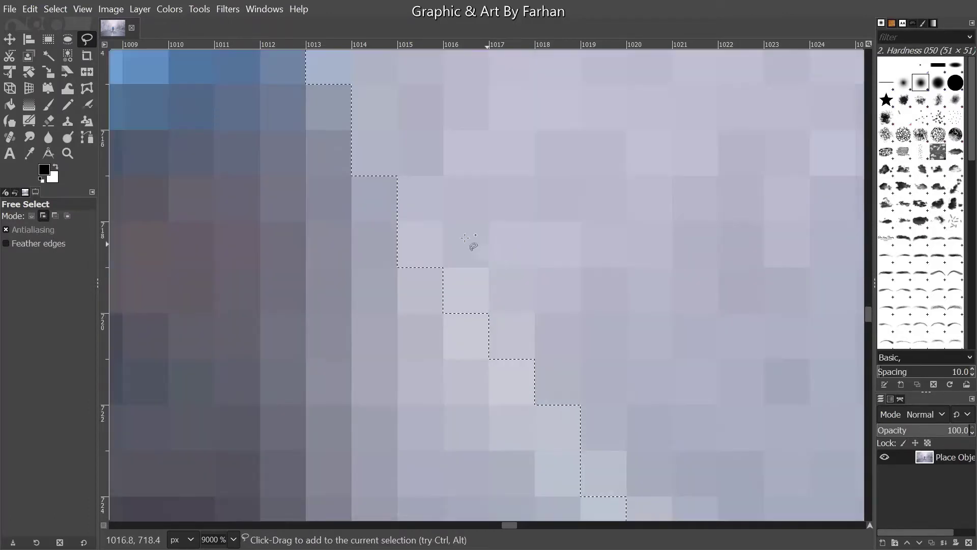
left_click(398, 222)
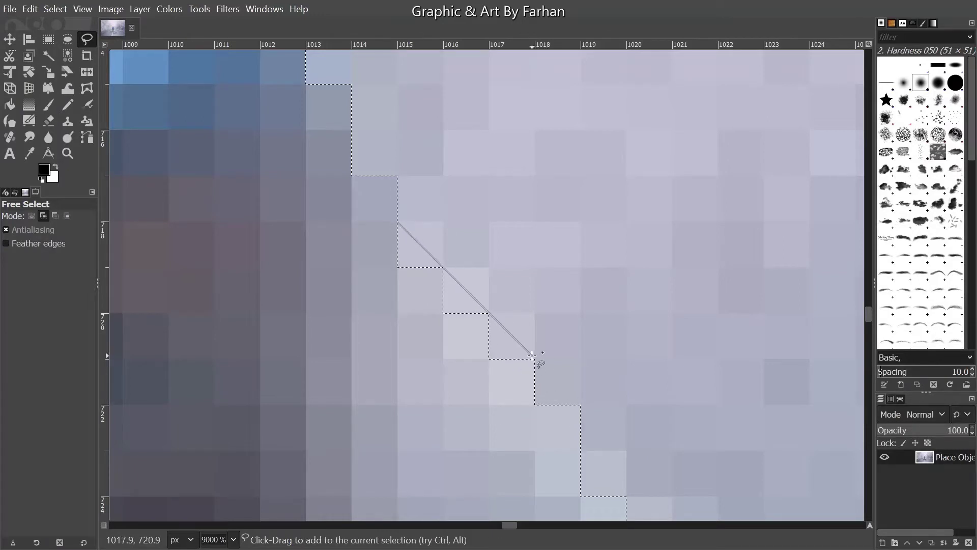
left_click(532, 356)
left_click(424, 403)
left_click(334, 229)
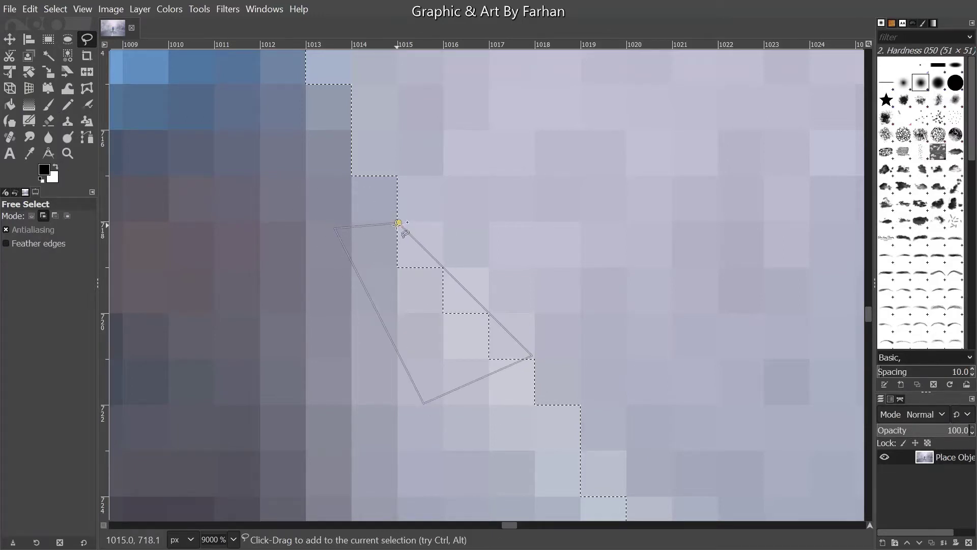
left_click(398, 222)
key("Return")
- Add the missed edge pixels midway down the loop's outer slope to the selection
key("ctrl")
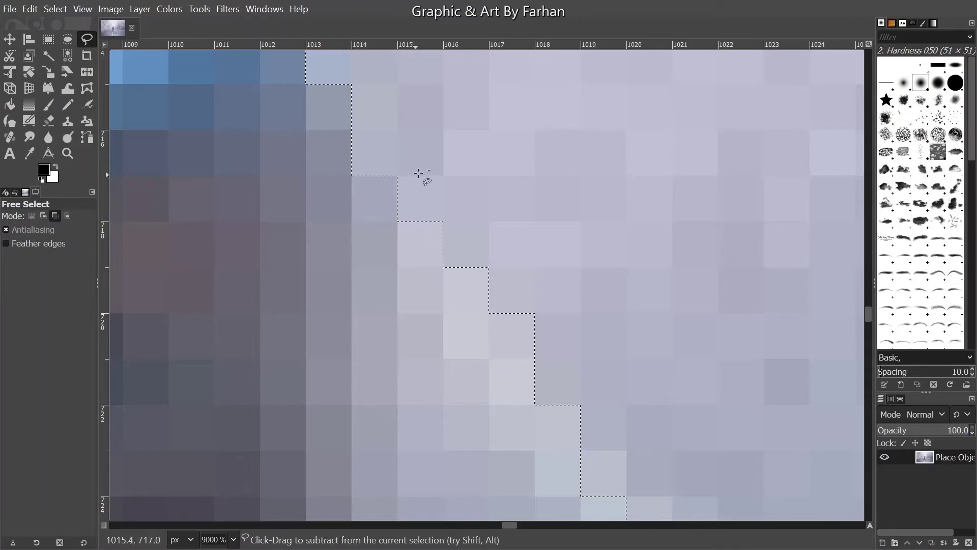
scroll(418, 173, "down", 4)
scroll(501, 276, "up", 2)
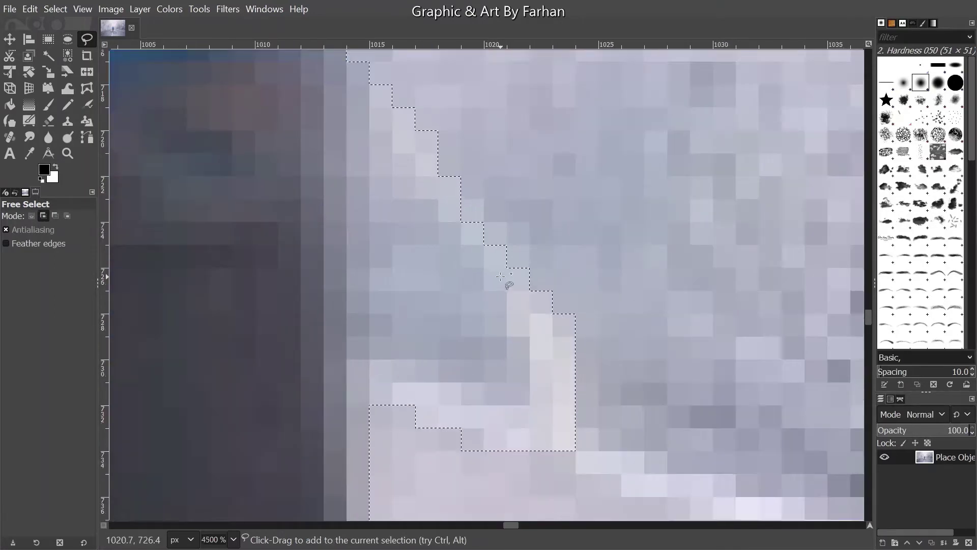
left_click(462, 199)
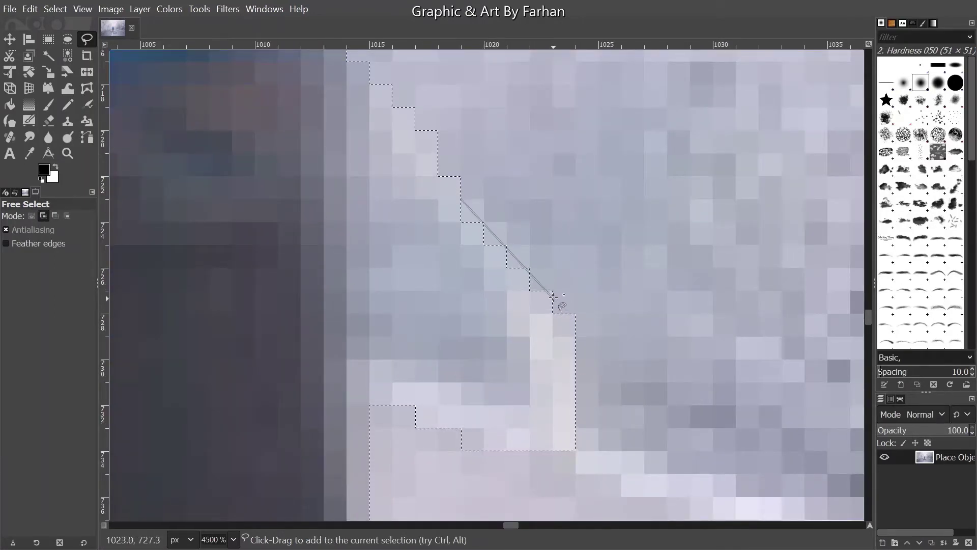
left_click(510, 280)
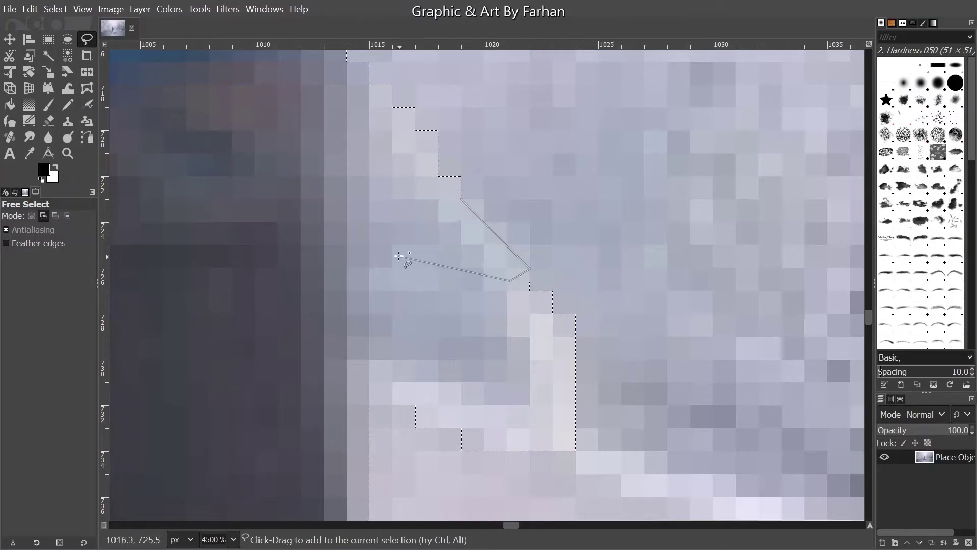
left_click(400, 254)
left_click(460, 198)
key("Return")
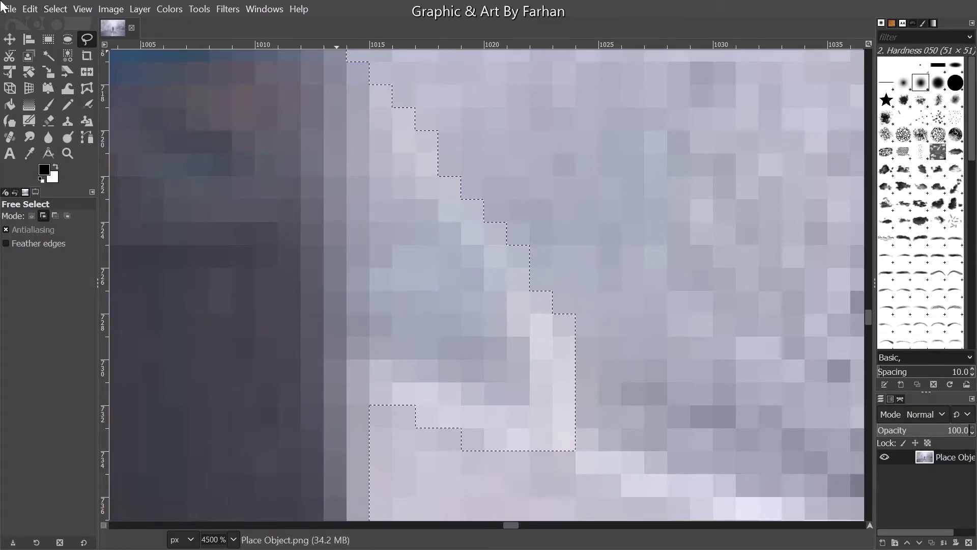
- Subtract the background enclosed by the pale loop beside the hip from the selection
left_click(54, 213)
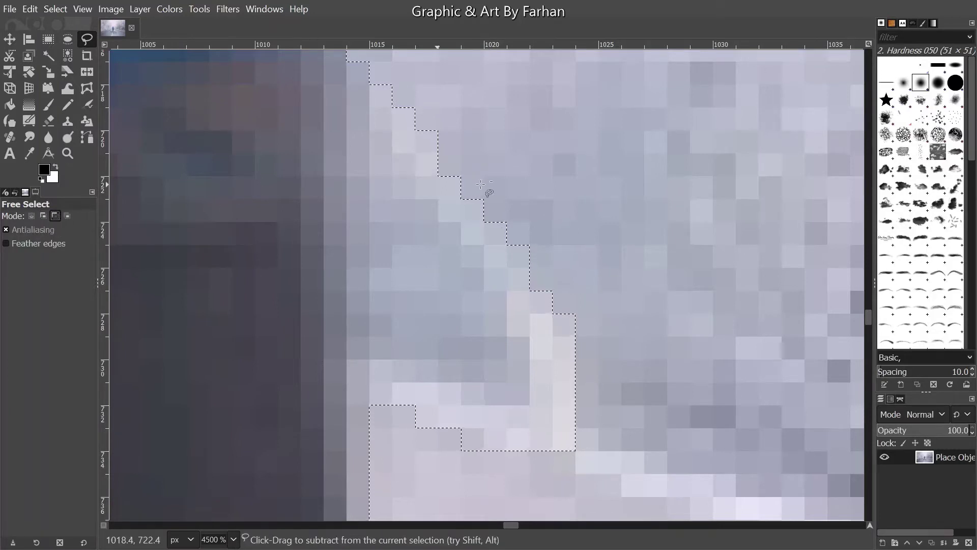
left_click(371, 131)
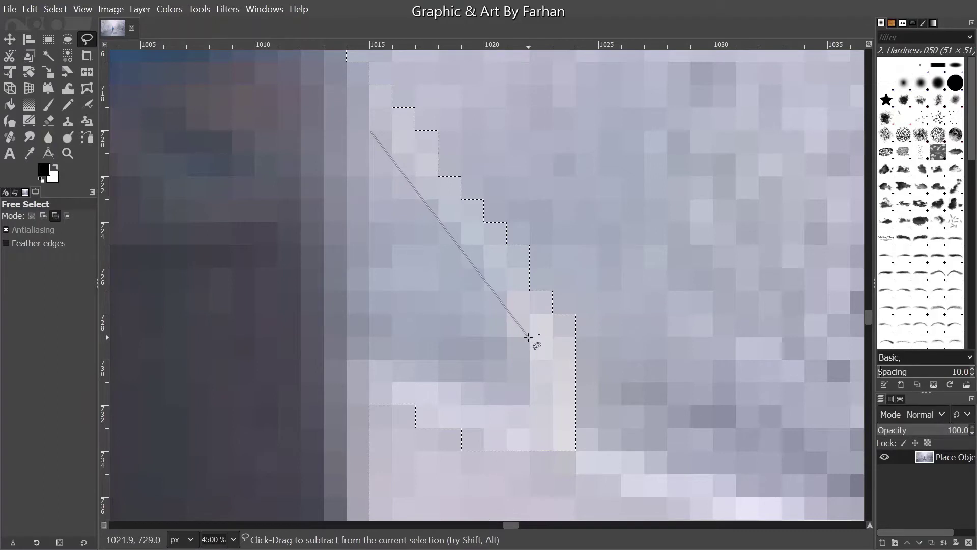
left_click(530, 403)
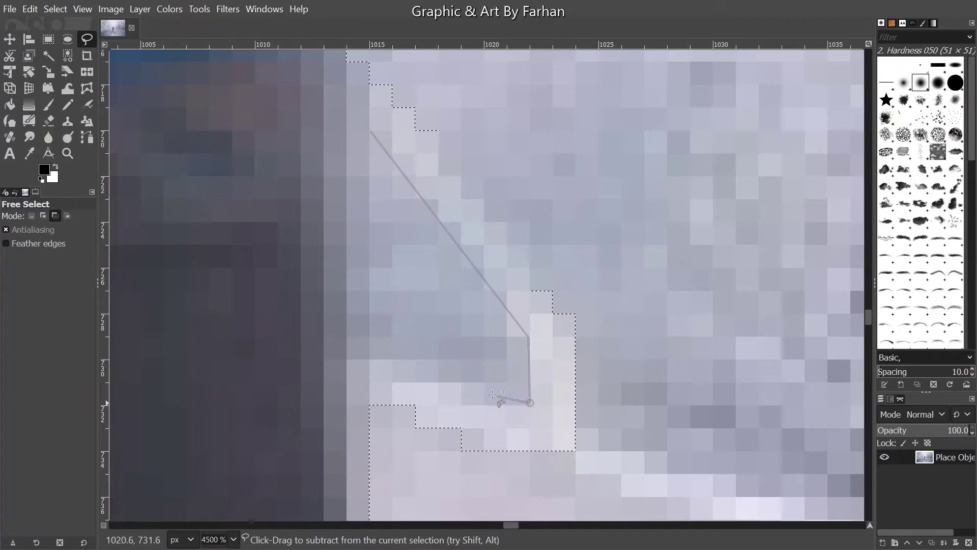
left_click(368, 360)
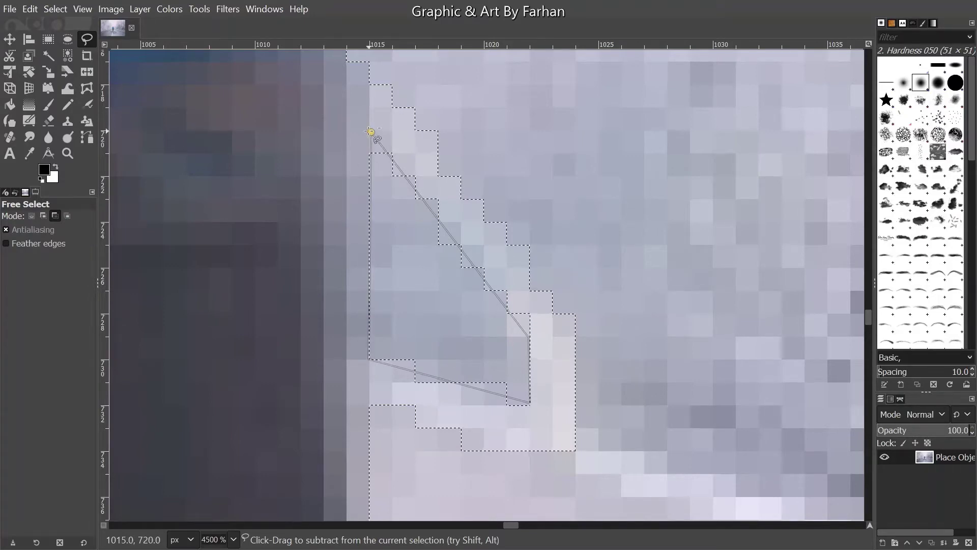
double_click(370, 132)
- Check the selection outline around the woman's legs, hips, sleeves, arm gaps, collar and head
scroll(375, 135, "down", 5)
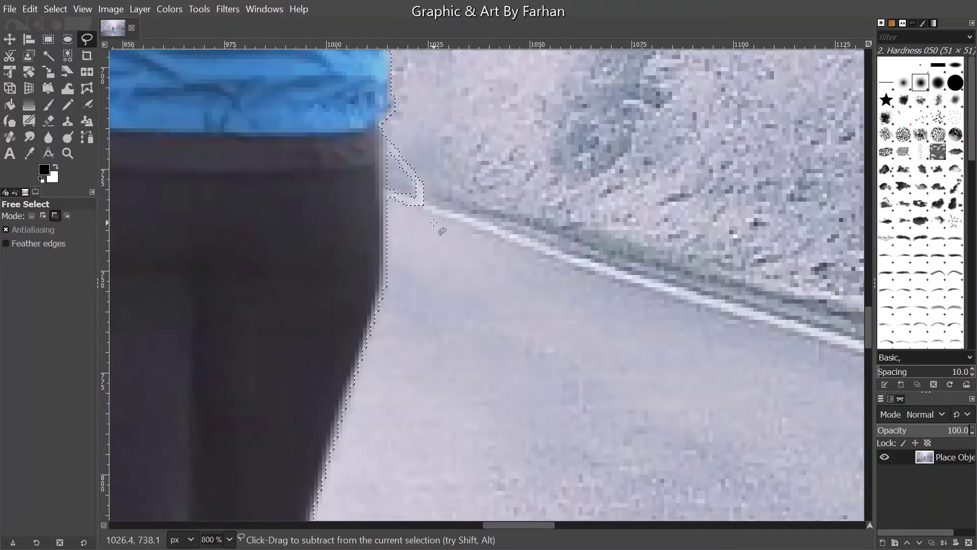
scroll(433, 222, "down", 3)
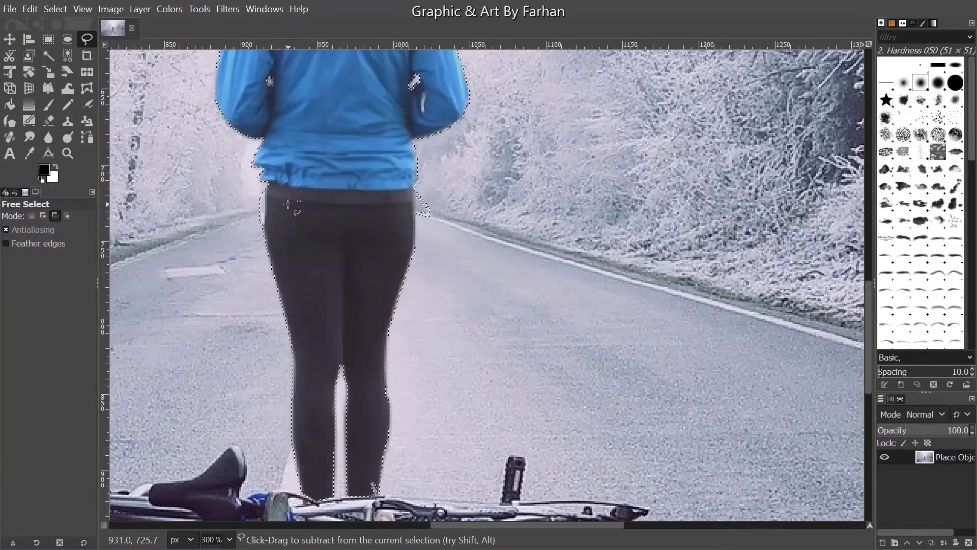
scroll(288, 204, "up", 5)
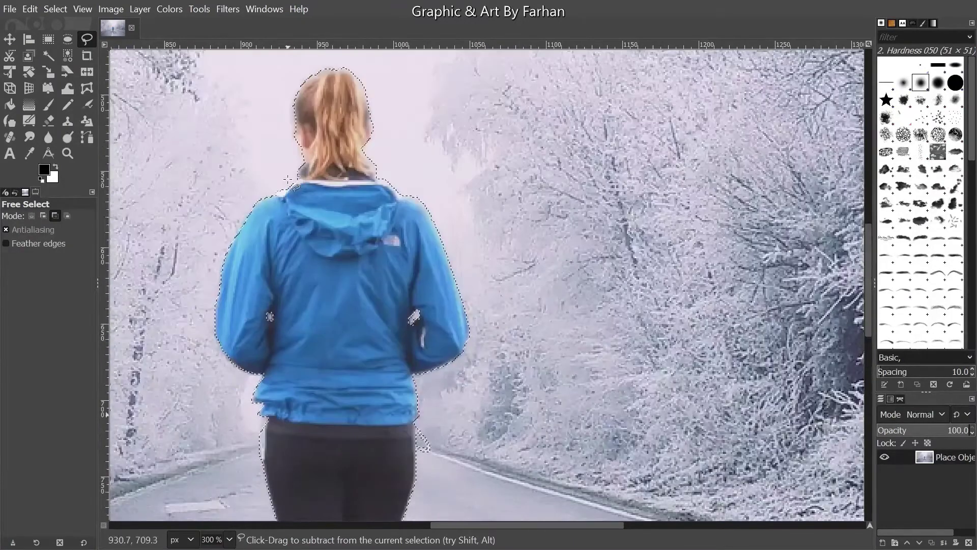
scroll(311, 83, "up", 4)
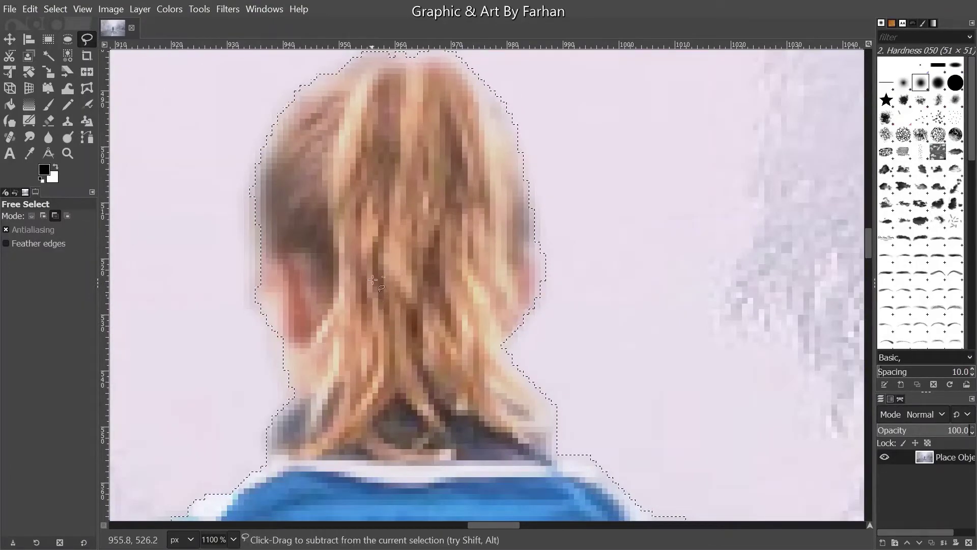
scroll(373, 279, "down", 5)
scroll(443, 214, "up", 3)
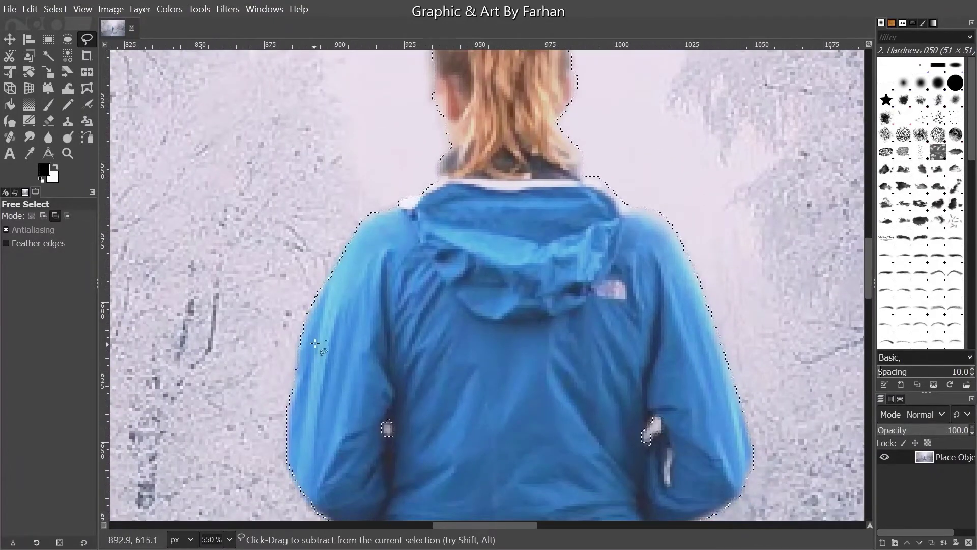
scroll(315, 344, "up", 2)
left_click_drag(650, 369, 514, 87)
scroll(560, 185, "up", 2)
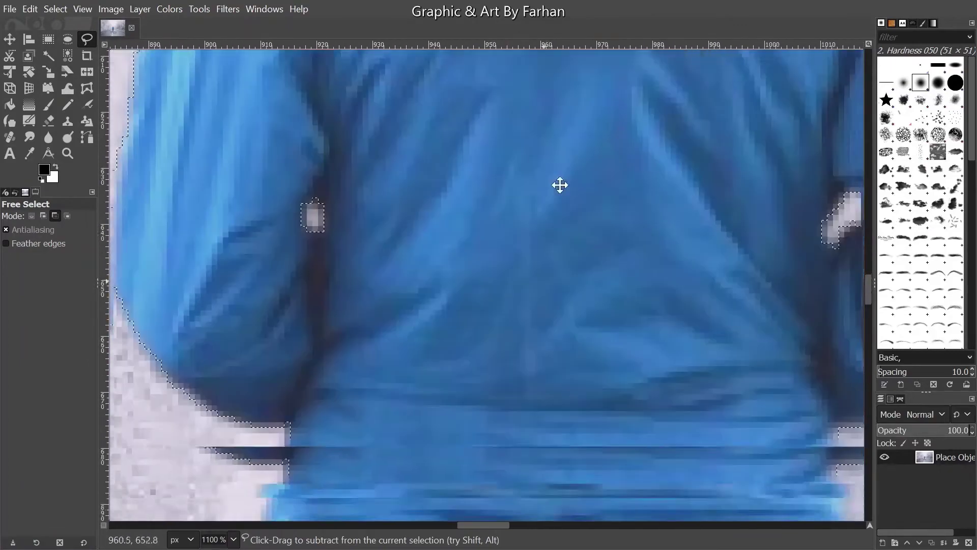
scroll(560, 184, "down", 5)
scroll(558, 124, "up", 5)
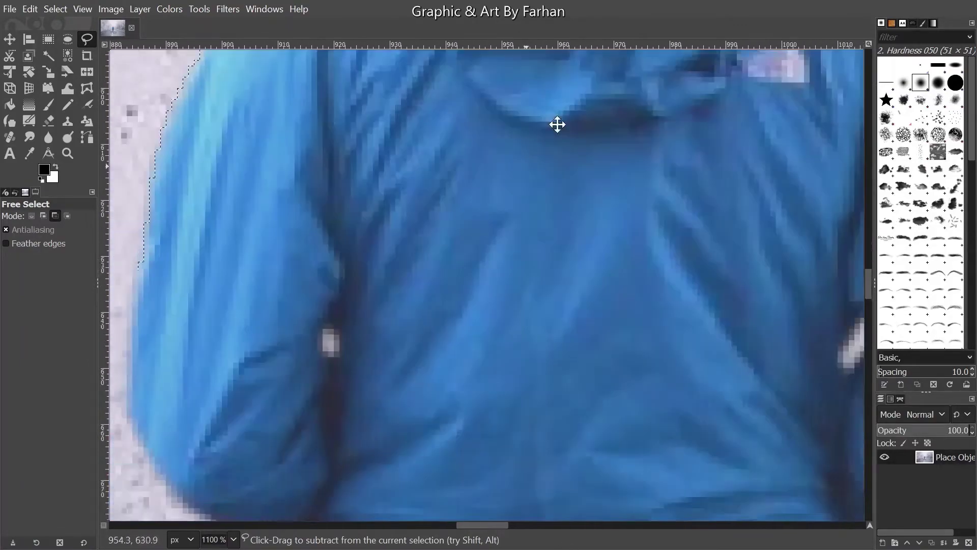
scroll(558, 125, "down", 5)
scroll(665, 475, "up", 5)
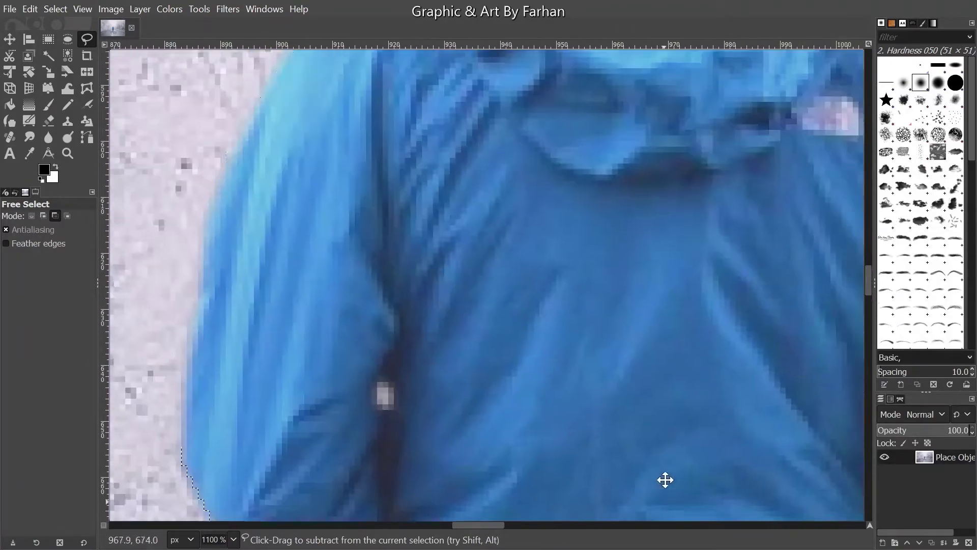
right_click(644, 155)
key("Escape")
scroll(563, 457, "down", 5)
right_click(607, 170)
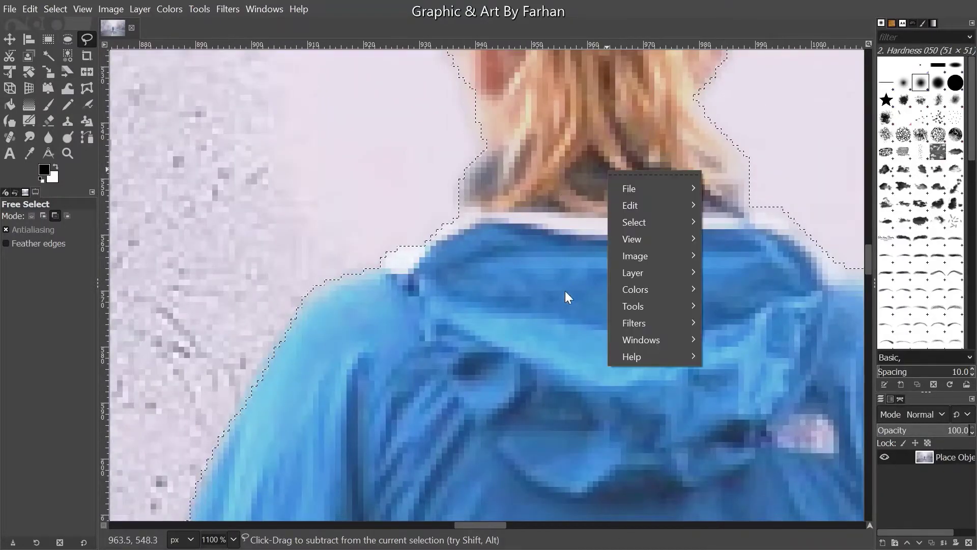
key("Escape")
- Subtract the sliver of background along the upper left curve of the woman's head from the selection
scroll(522, 315, "up", 5)
scroll(474, 123, "up", 2)
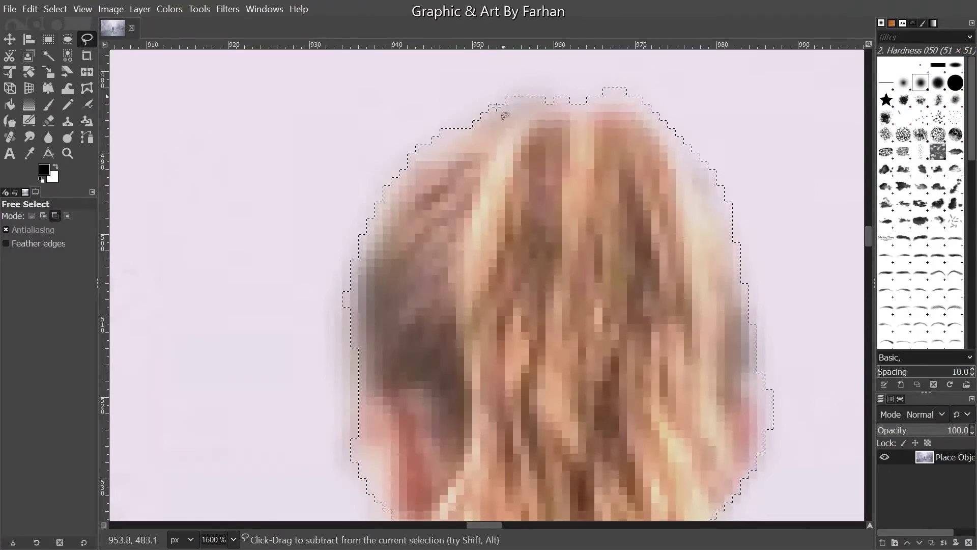
left_click_drag(338, 293, 409, 179)
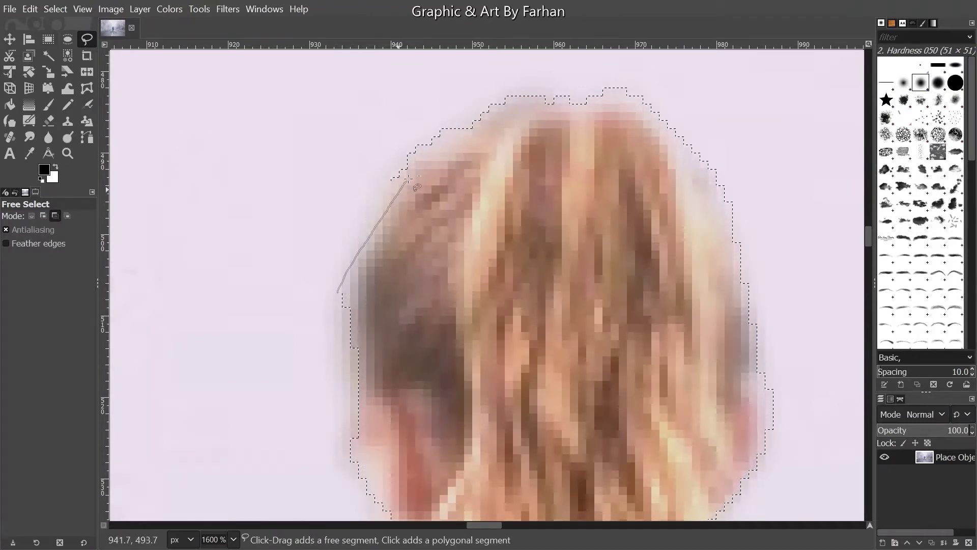
left_click_drag(334, 191, 344, 289)
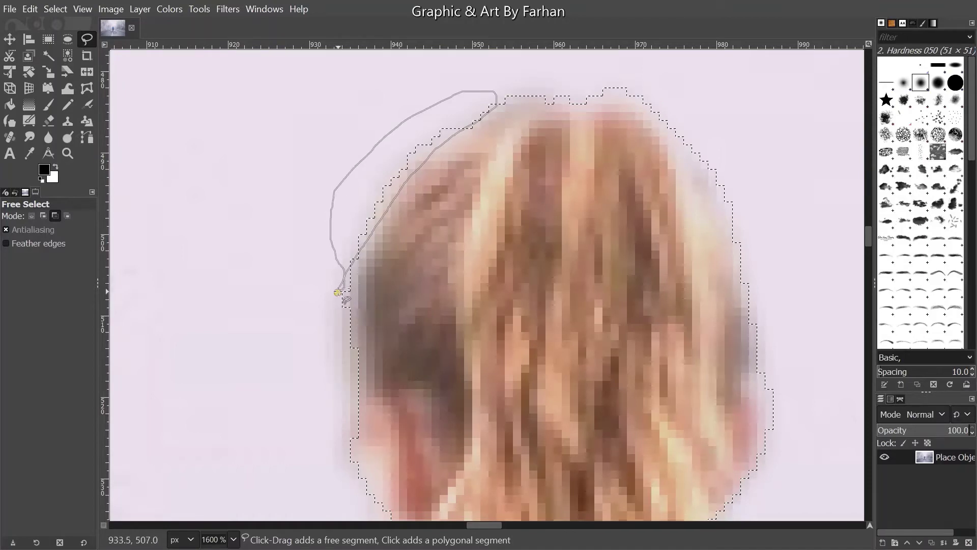
key("Return")
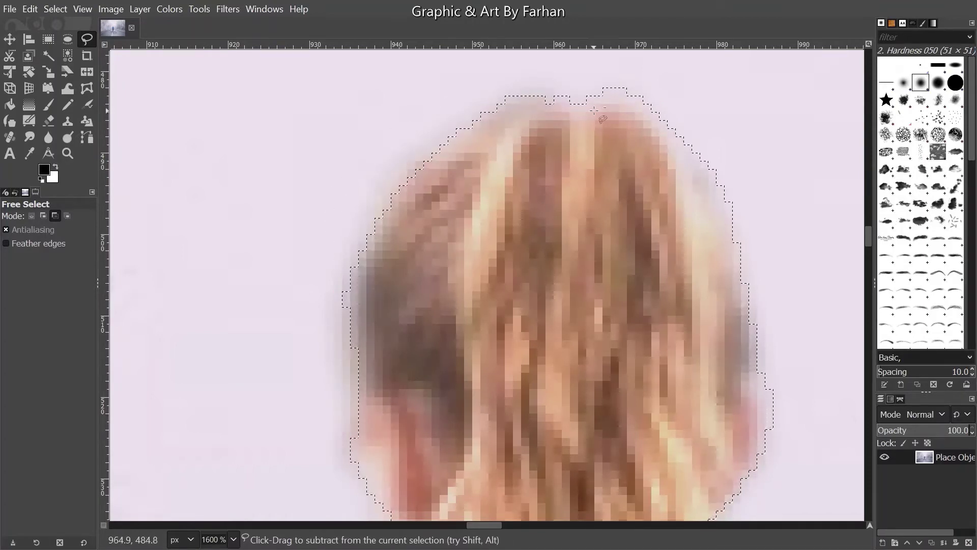
- Subtract the sliver of background along the upper right curve of the woman's head from the selection
scroll(457, 235, "up", 2)
scroll(457, 235, "right", 3)
left_click_drag(511, 114, 529, 139)
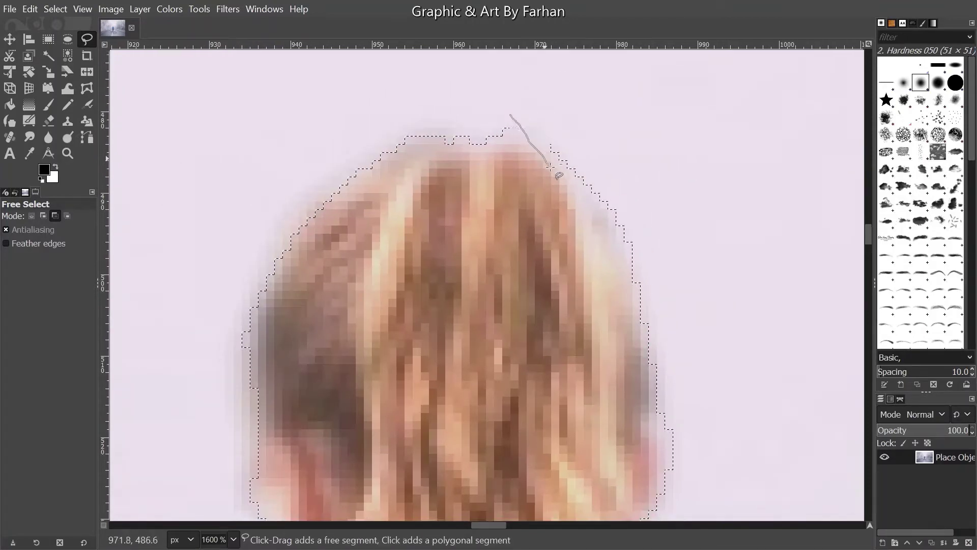
mouse_move(682, 328)
left_mouse_down()
mouse_move(688, 197)
mouse_move(511, 115)
left_mouse_up()
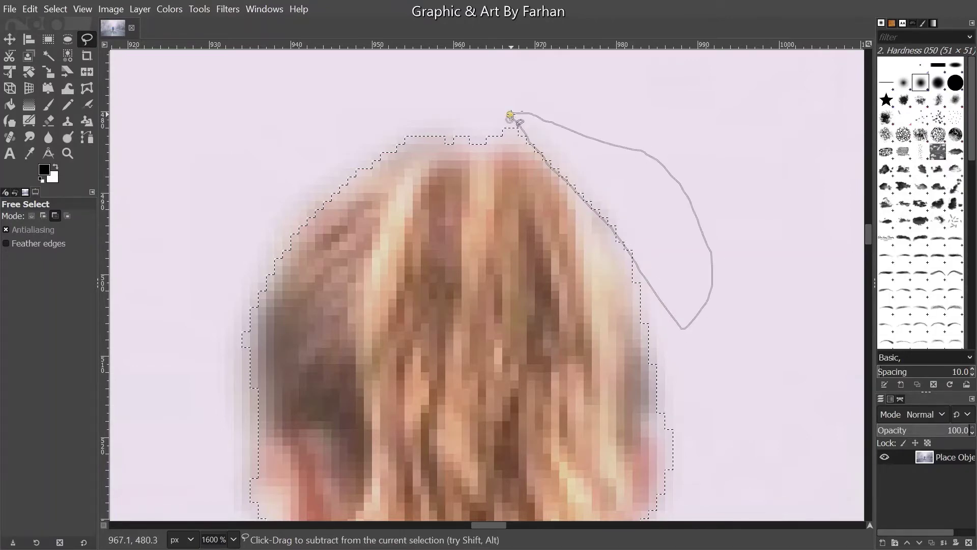
key("Return")
- Subtract the strip of background just outside the woman's right ear from the selection
scroll(471, 146, "down", 4)
scroll(471, 146, "left", 2)
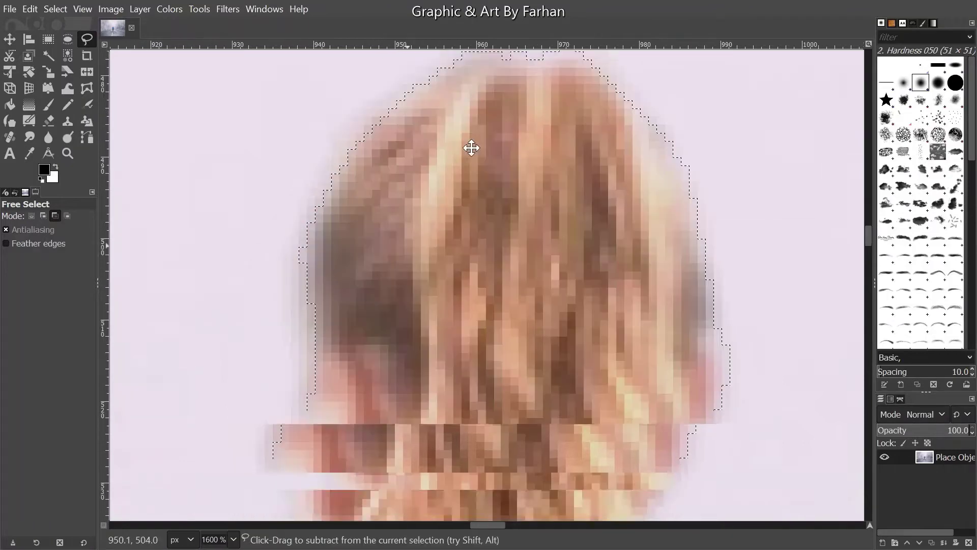
scroll(471, 131, "down", 3)
scroll(463, 132, "up", 3)
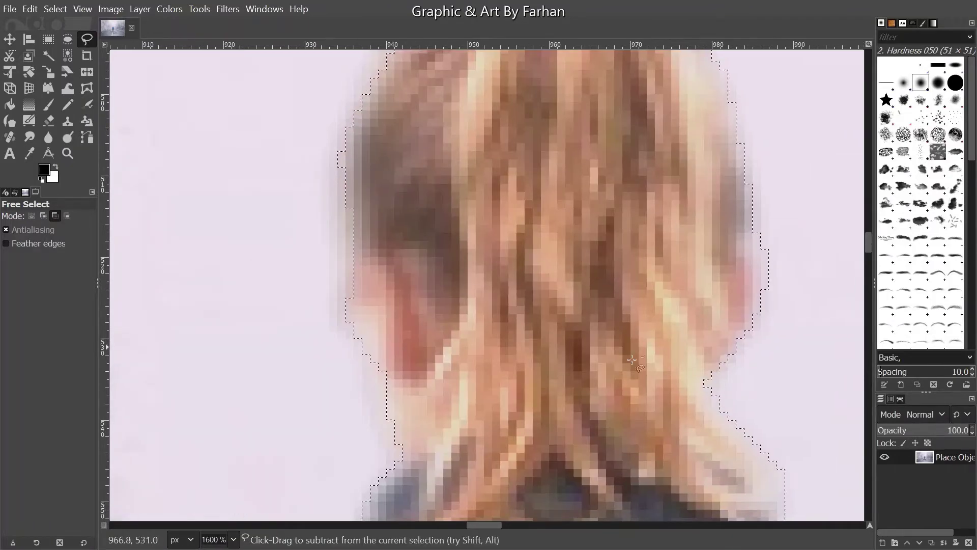
scroll(631, 360, "down", 3)
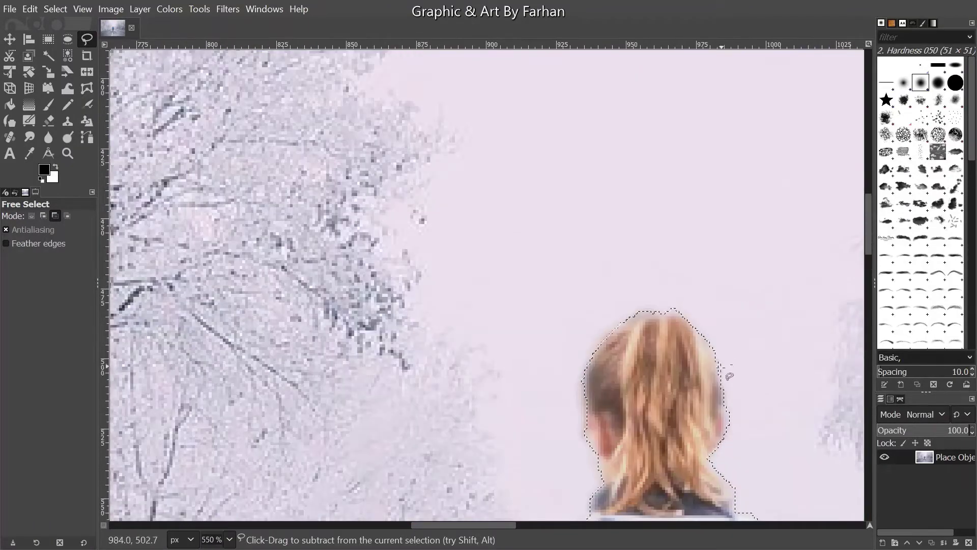
scroll(729, 377, "up", 5)
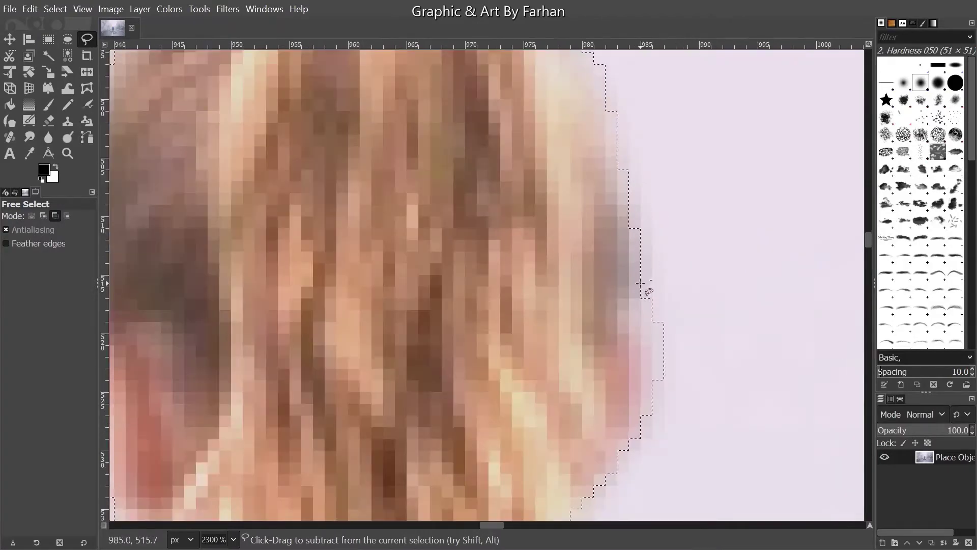
left_click_drag(640, 283, 647, 330)
mouse_move(673, 402)
left_mouse_down()
mouse_move(691, 307)
mouse_move(660, 283)
left_mouse_up()
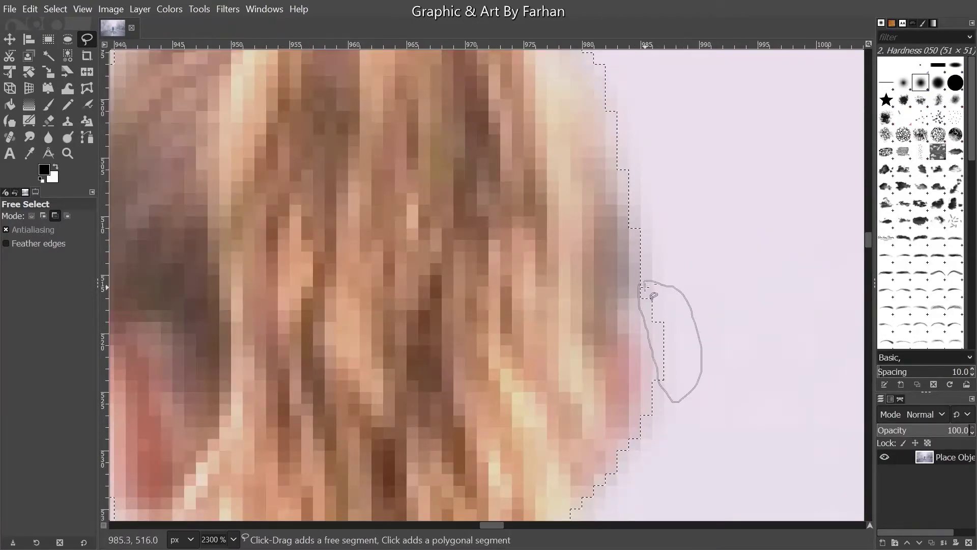
key("Return")
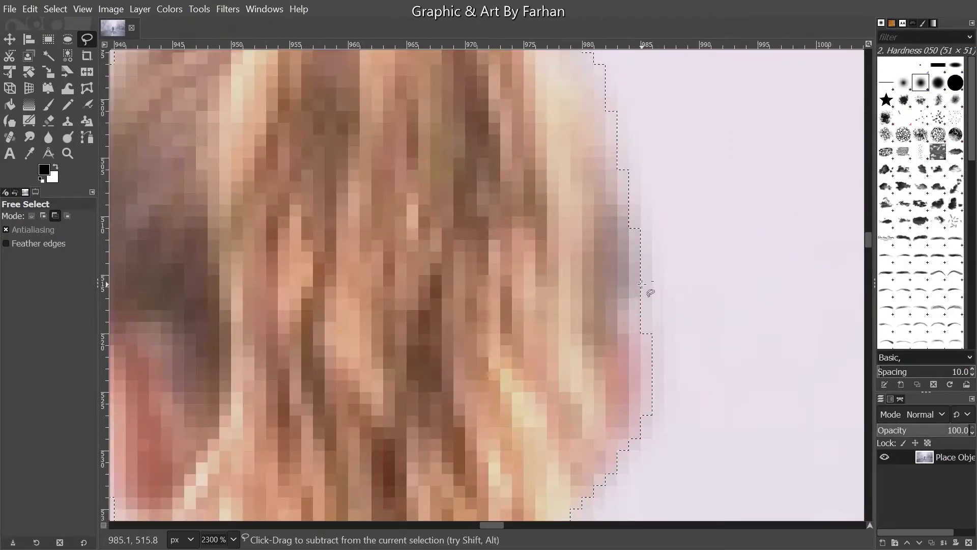
- Subtract the background pixels outside the jutting left corner of the blue jacket's hem with a small triangular selection
scroll(639, 288, "down", 1)
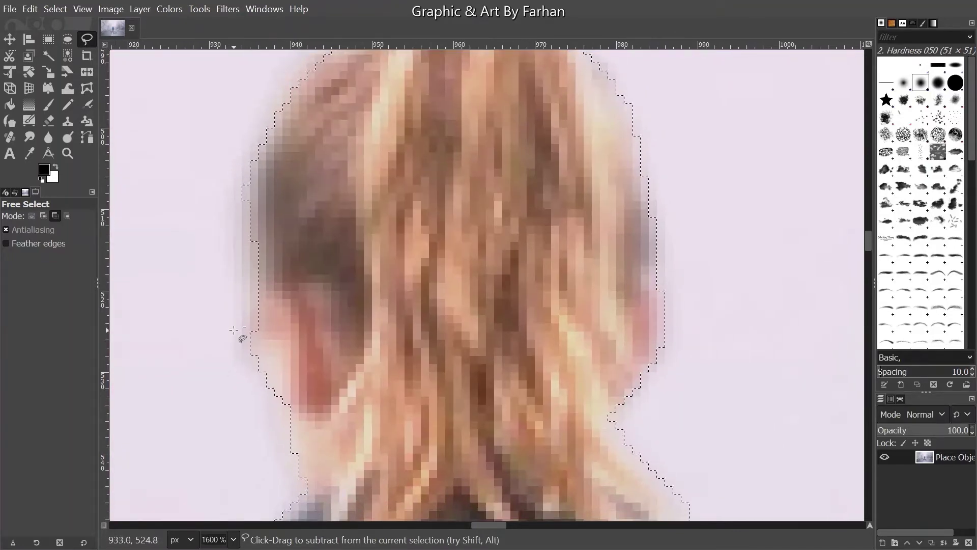
scroll(348, 390, "down", 5)
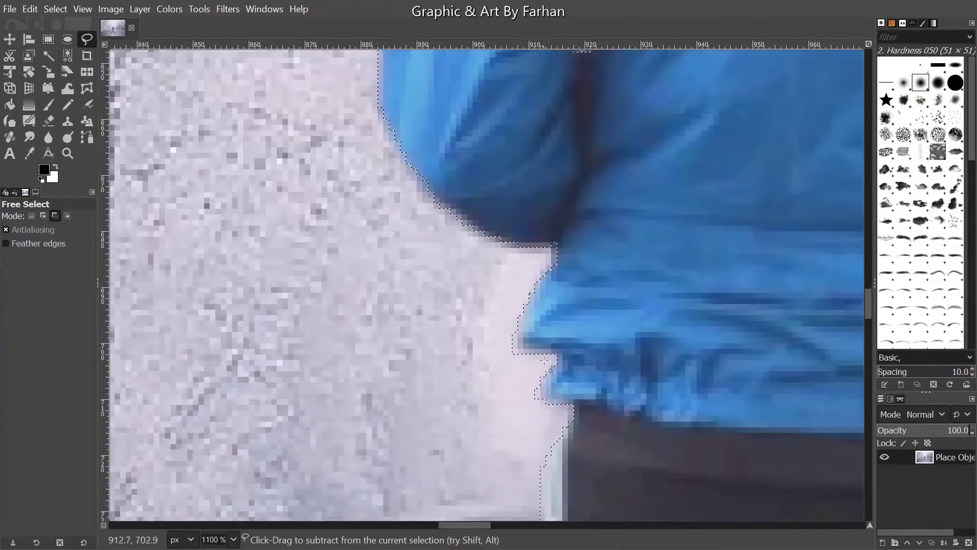
scroll(545, 361, "up", 3)
left_click(447, 248)
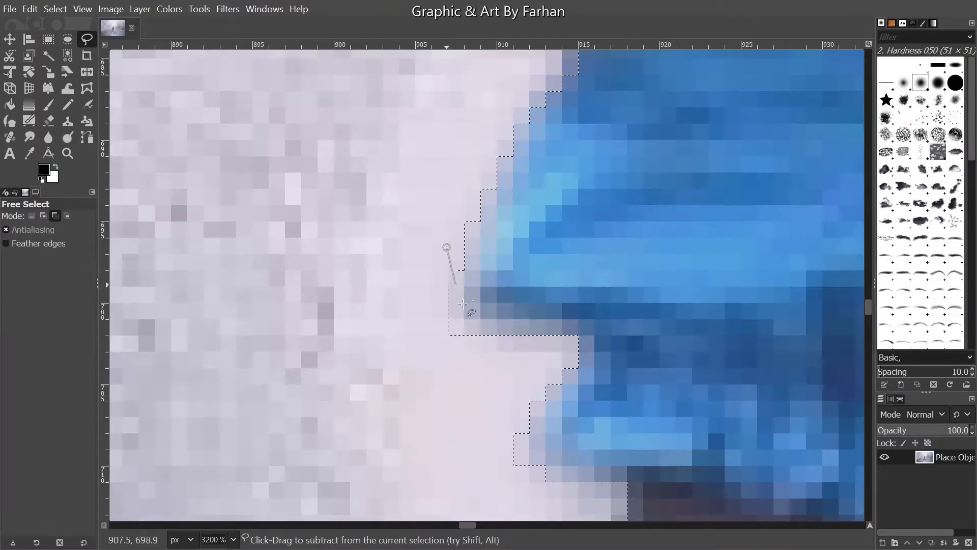
left_click(470, 363)
left_click(392, 334)
left_click(446, 247)
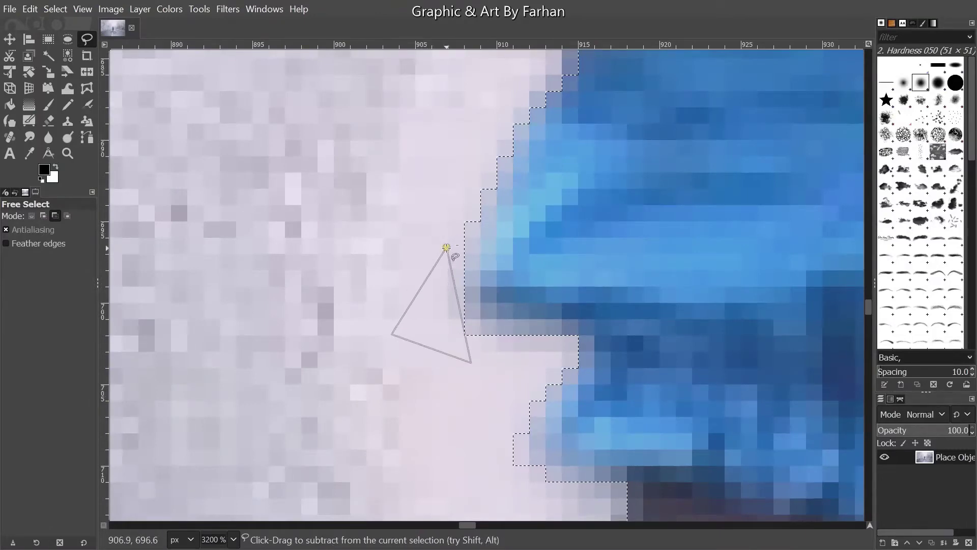
key("Return")
scroll(406, 247, "down", 2, "ctrl")
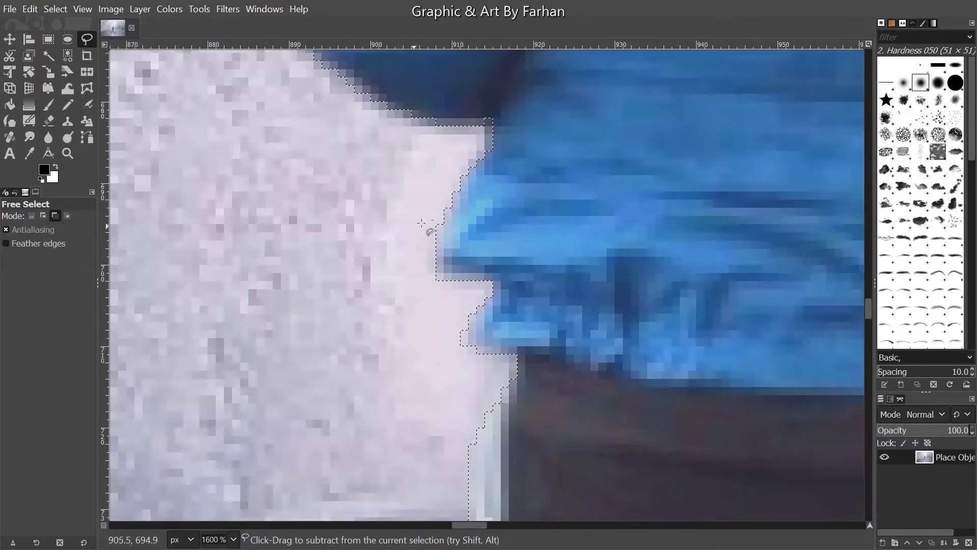
- Check the selection outline down the woman's legs and back up along her right hip, sleeve and shoulder
scroll(422, 290, "down", 3)
scroll(439, 340, "down", 10)
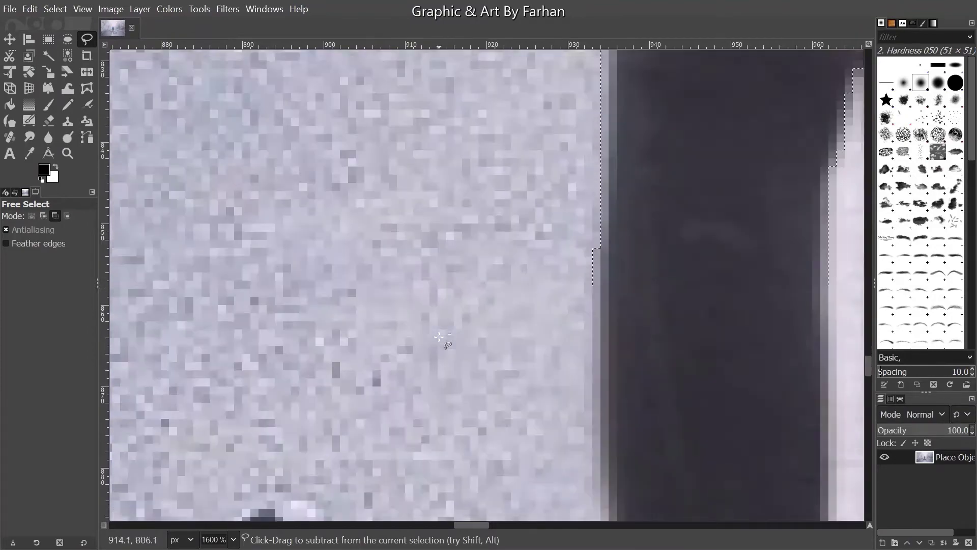
scroll(477, 305, "right", 2)
scroll(666, 214, "up", 5)
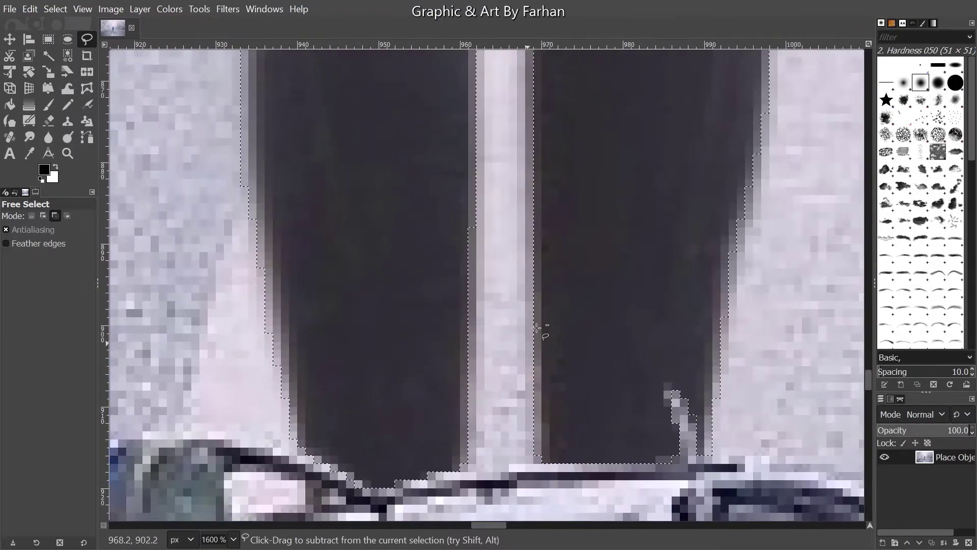
scroll(624, 364, "right", 5)
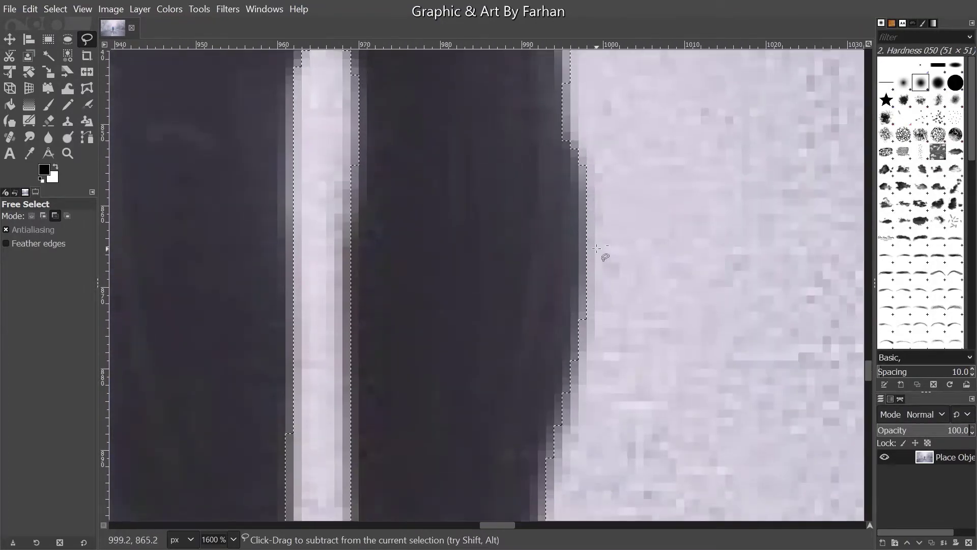
scroll(590, 247, "up", 9)
scroll(572, 341, "right", 2)
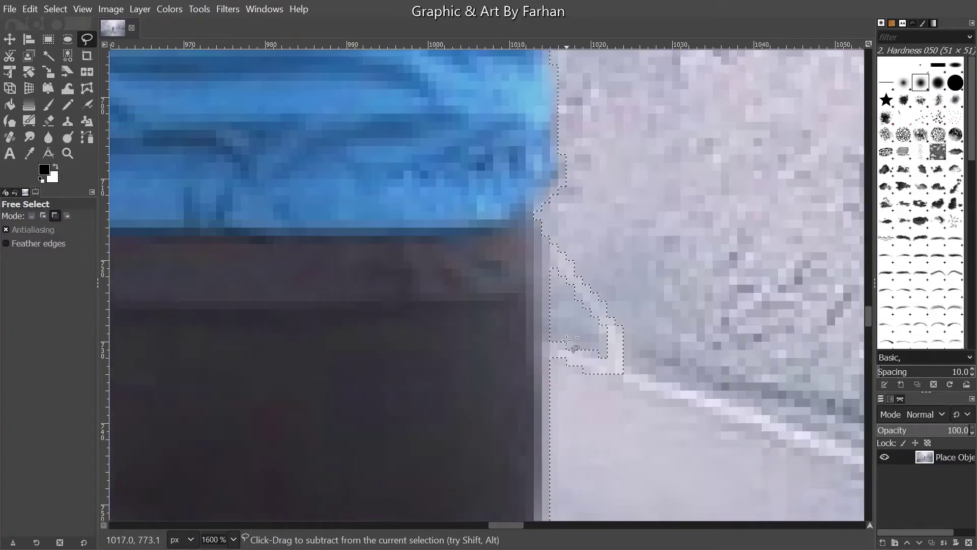
scroll(567, 340, "up", 7)
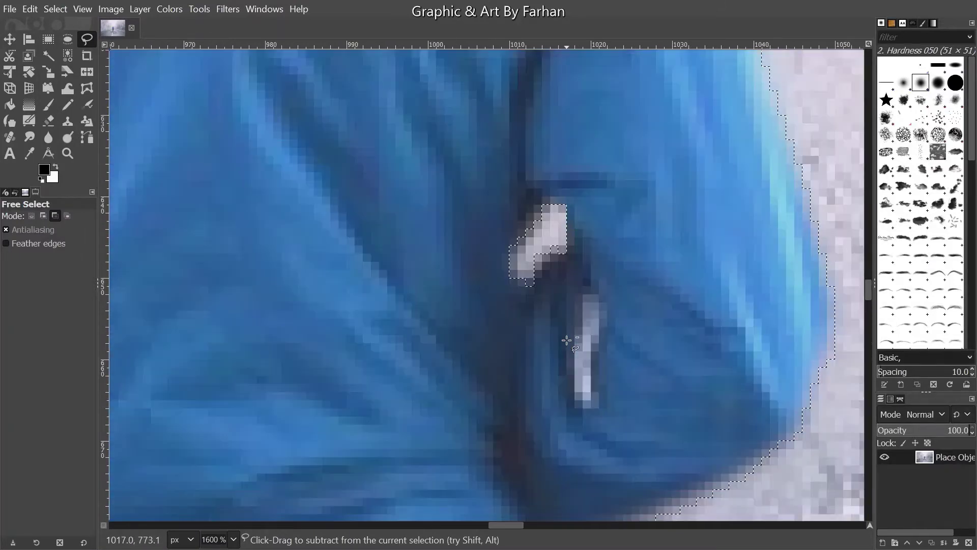
scroll(567, 340, "up", 9)
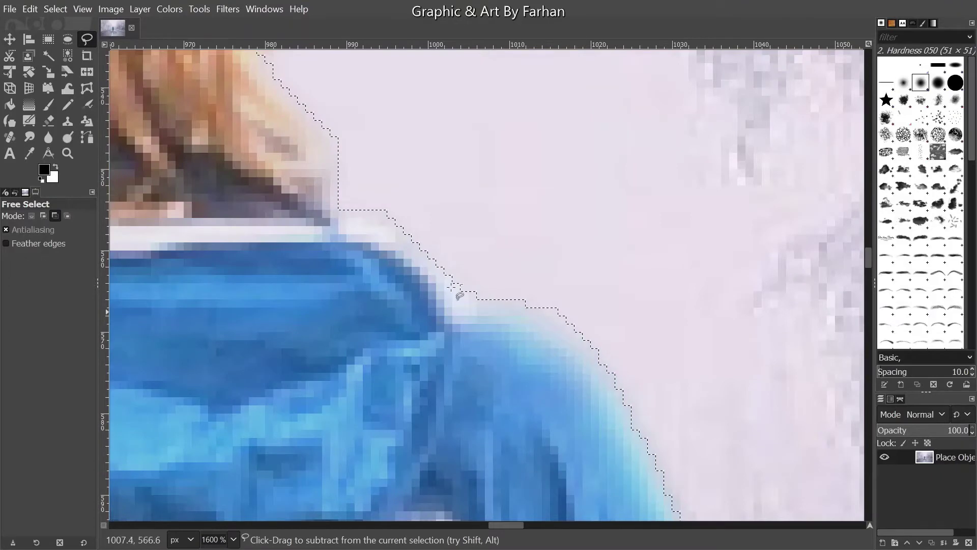
- Subtract the background slivers between the collar and right shoulder and along the shoulder's outer curve from the selection
left_click(341, 210)
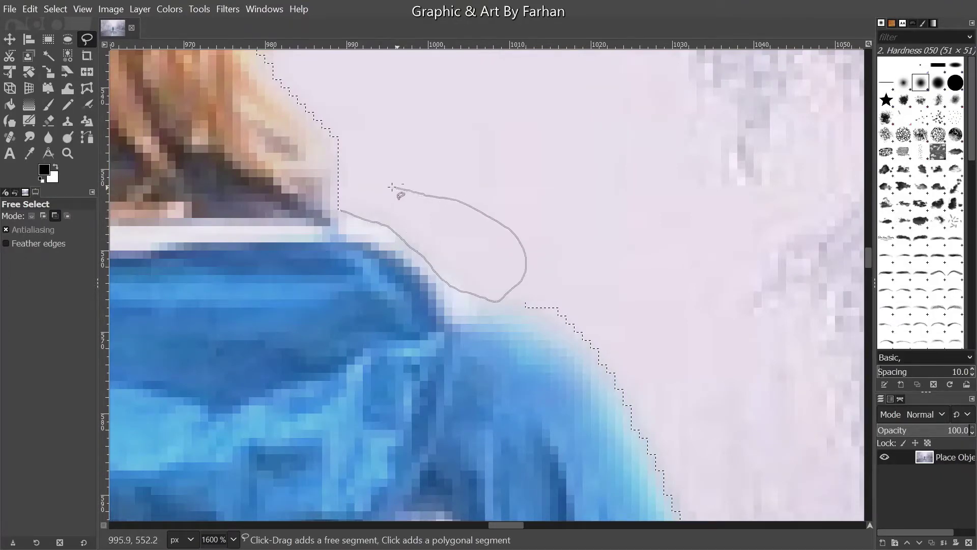
key("Return")
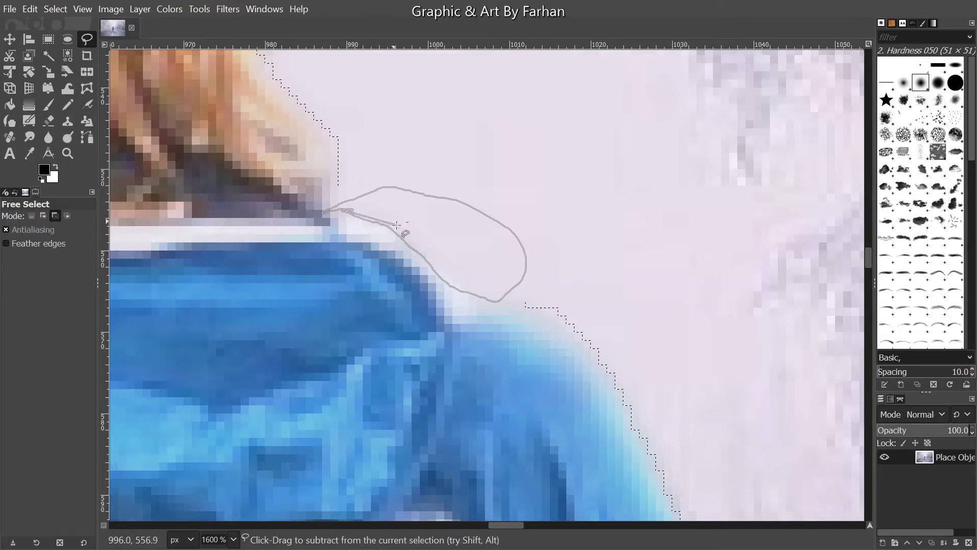
scroll(518, 260, "down", 3)
scroll(518, 260, "right", 2)
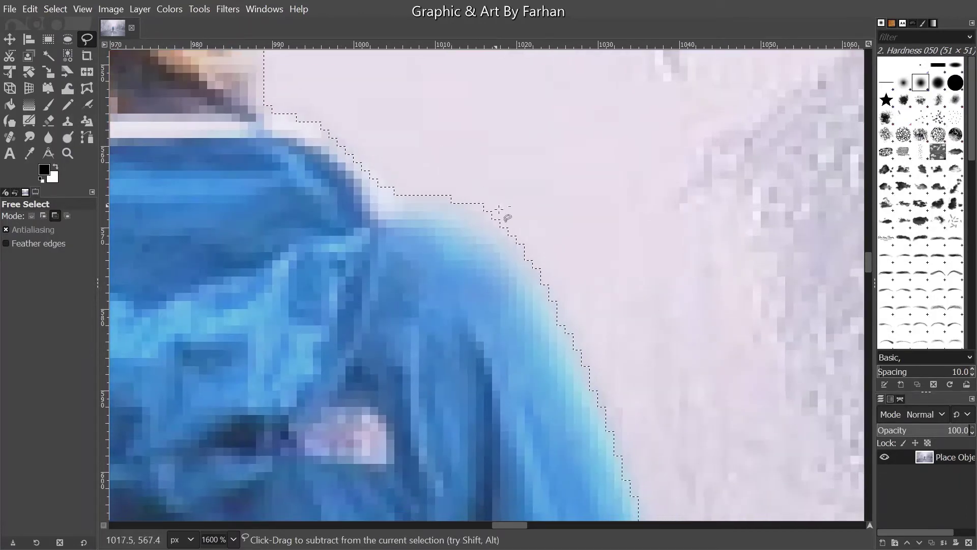
left_click_drag(449, 184, 494, 234)
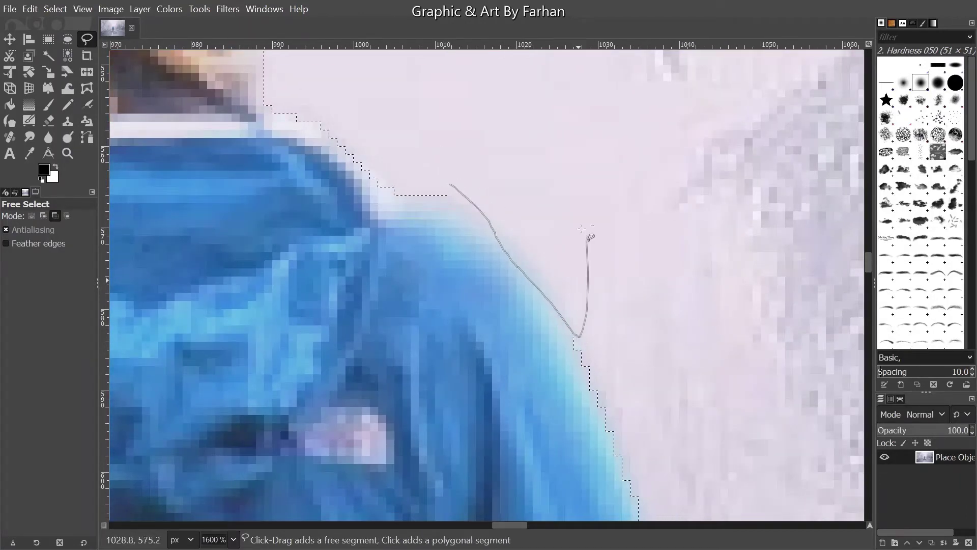
mouse_move(582, 229)
left_mouse_down()
mouse_move(467, 181)
mouse_move(450, 185)
left_mouse_up()
key("Return")
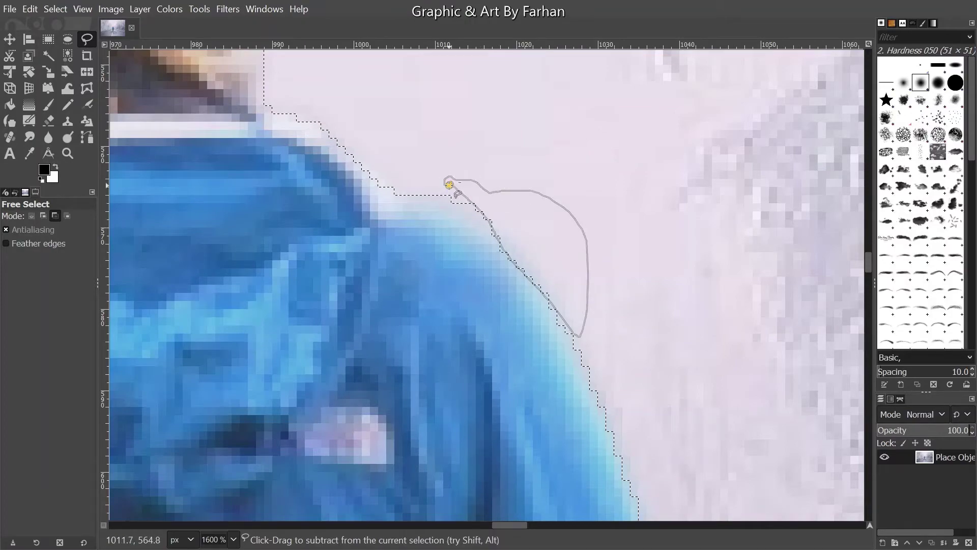
- Review the finished selection of the woman as a whole and add an alpha channel to the photo layer
scroll(458, 191, "down", 5)
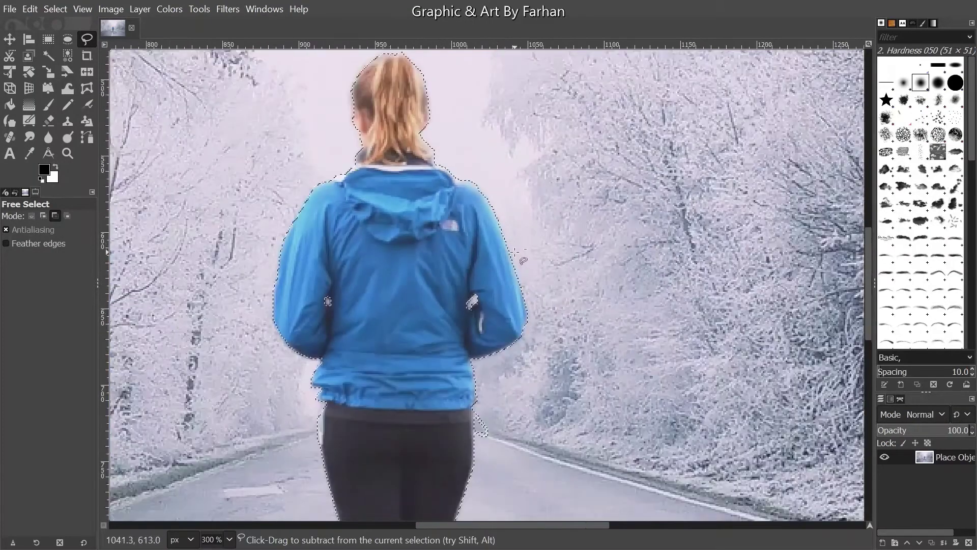
scroll(516, 251, "down", 3)
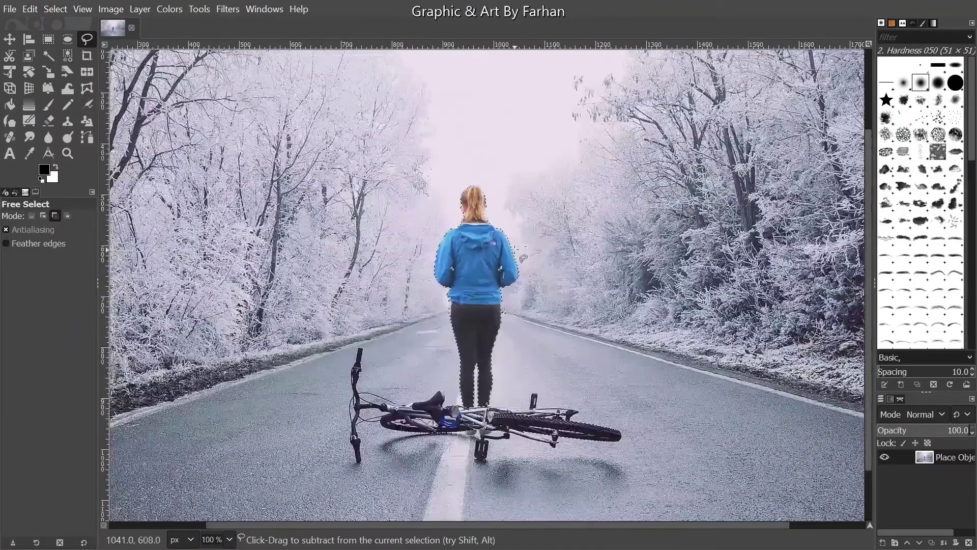
scroll(516, 251, "down", 3)
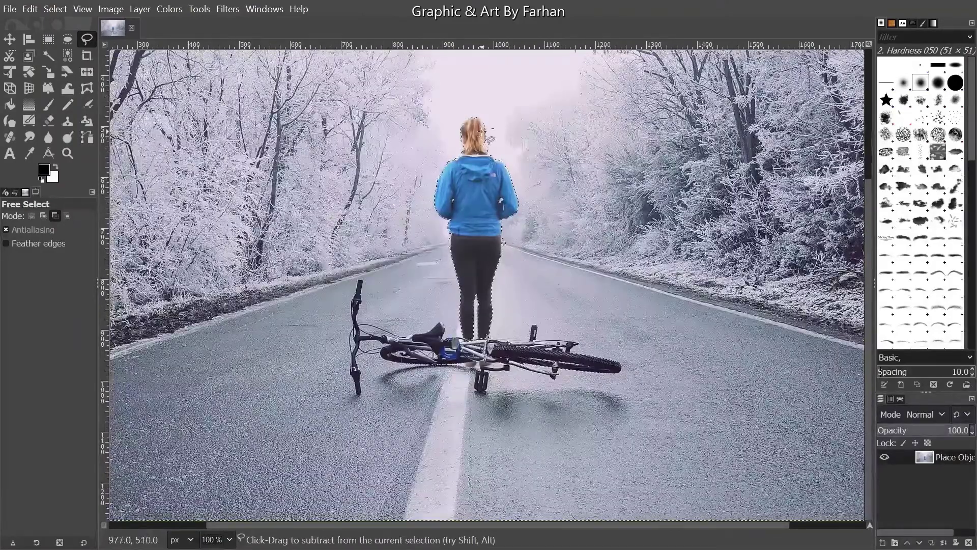
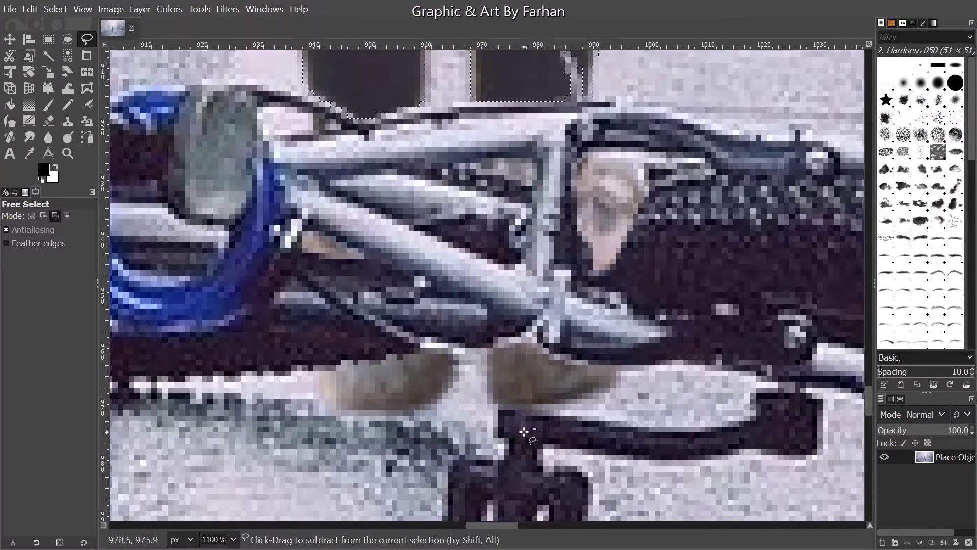
scroll(522, 427, "down", 4)
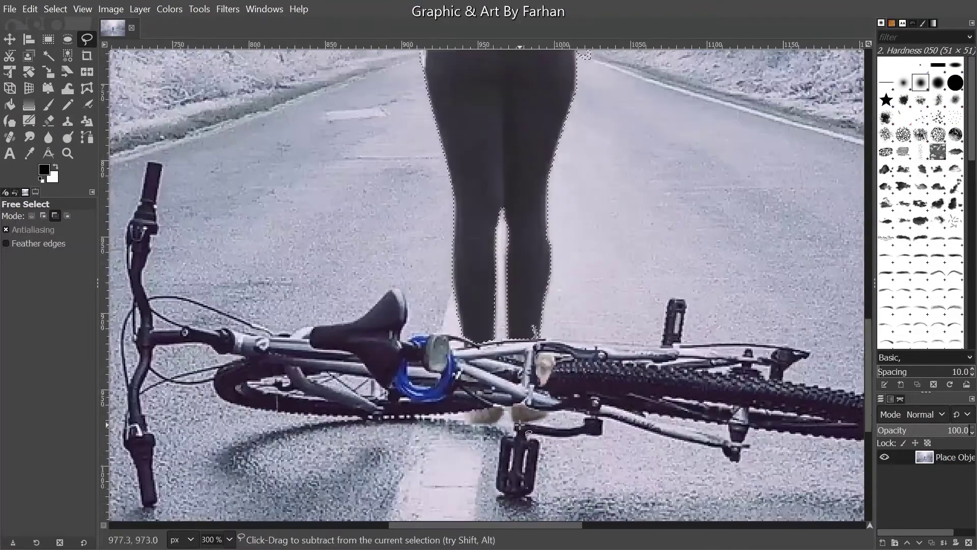
scroll(519, 425, "down", 4)
key("m")
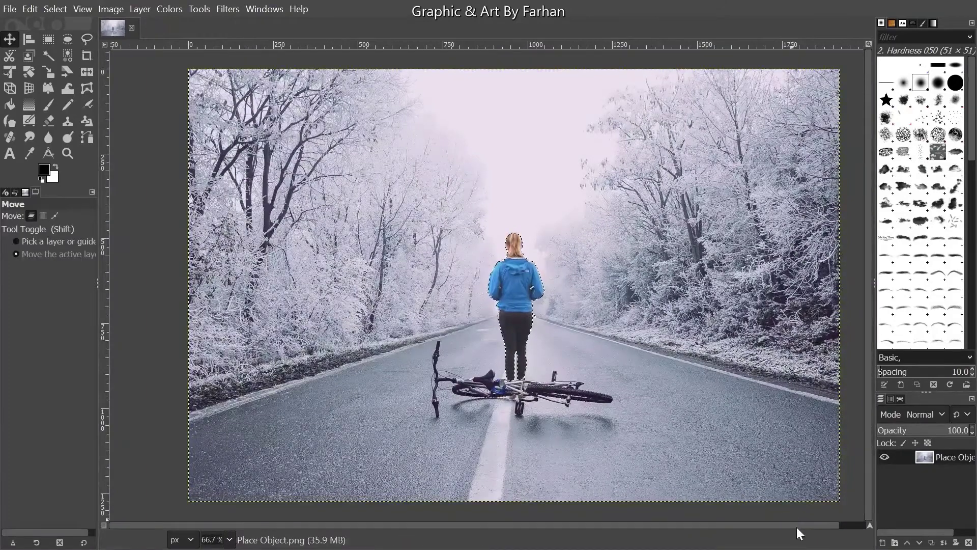
left_click_drag(796, 526, 885, 526)
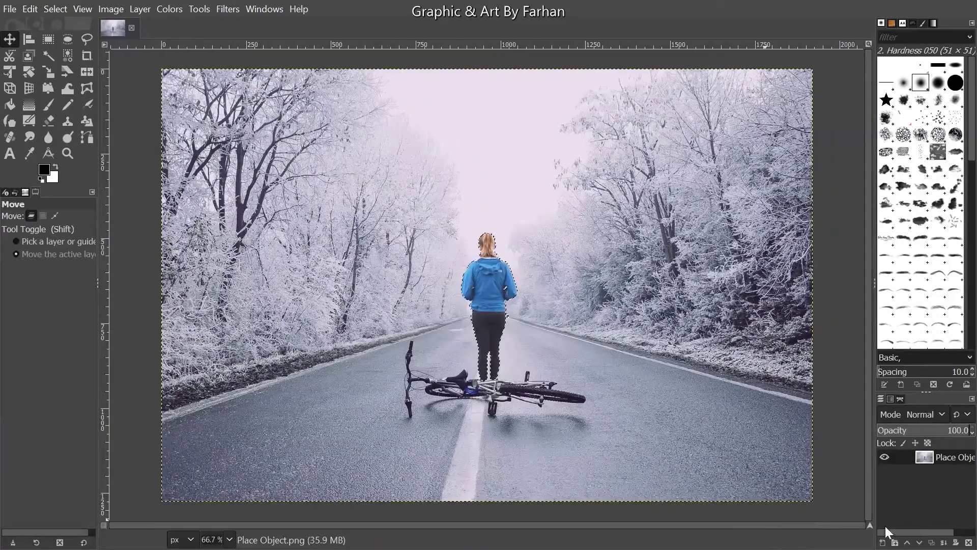
right_click(926, 456)
left_click(946, 453)
- Cut the selected woman out of the photo and paste her as a separate new layer
key("ctrl+x")
key("ctrl+v")
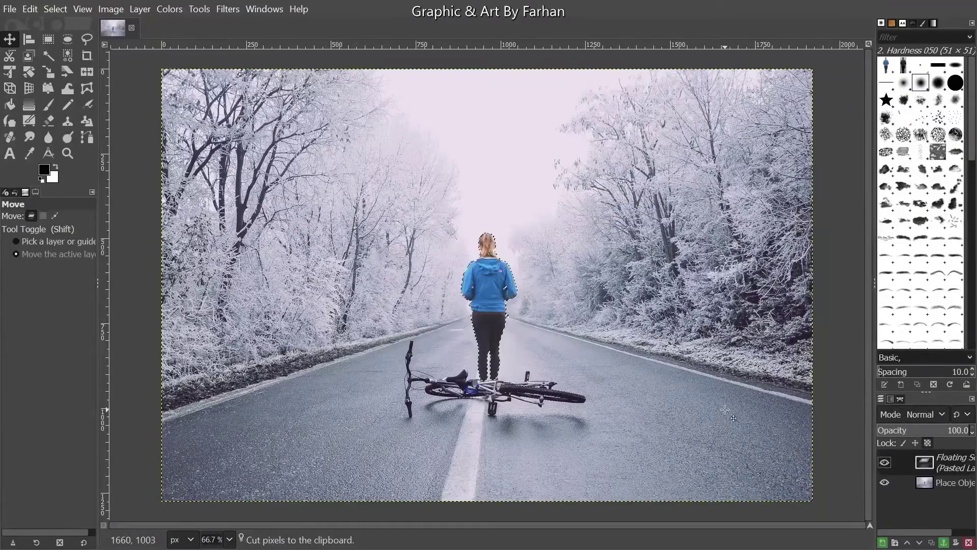
key("shift+ctrl+n")
- Hide and show the pasted layer again to inspect the woman's cutout and its edges
key("4")
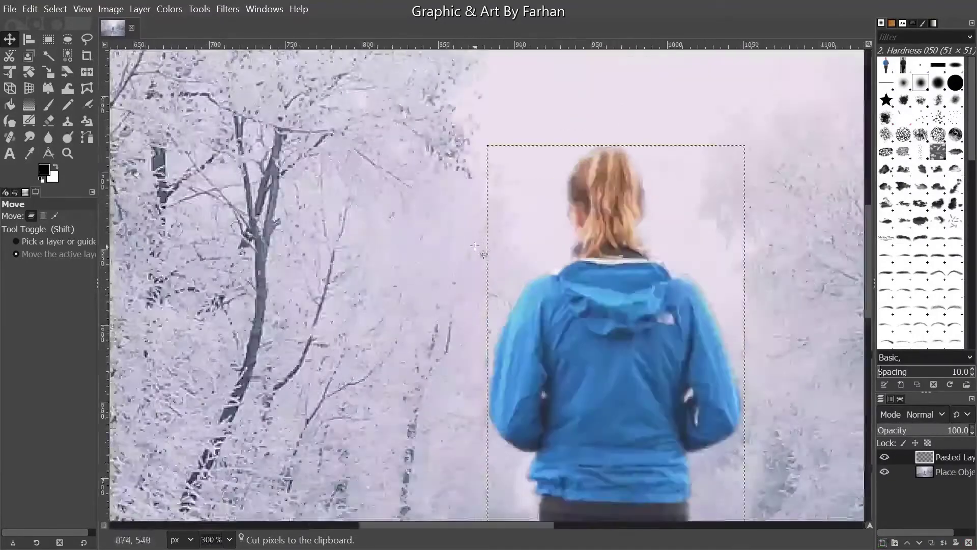
left_click(884, 456)
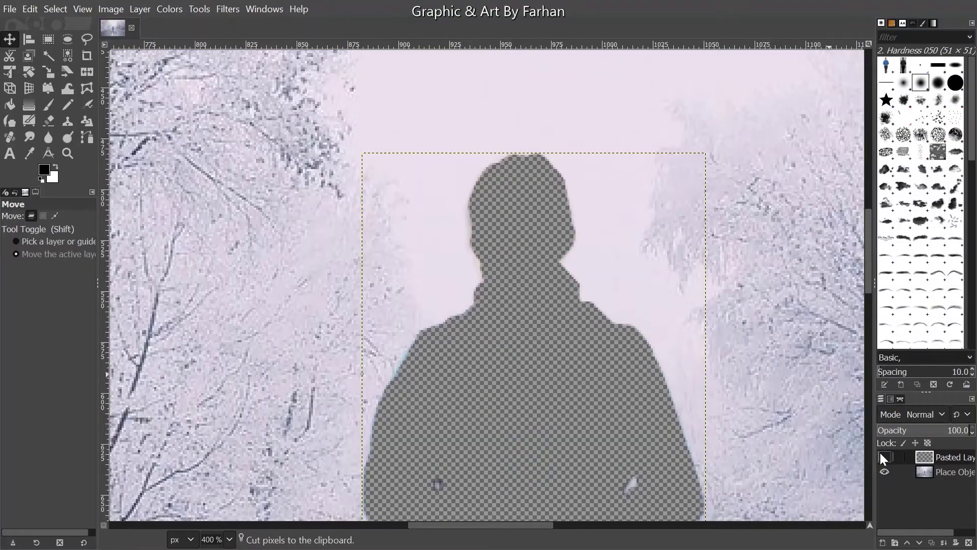
left_click(884, 457)
scroll(500, 212, "up", 4)
scroll(580, 209, "down", 3)
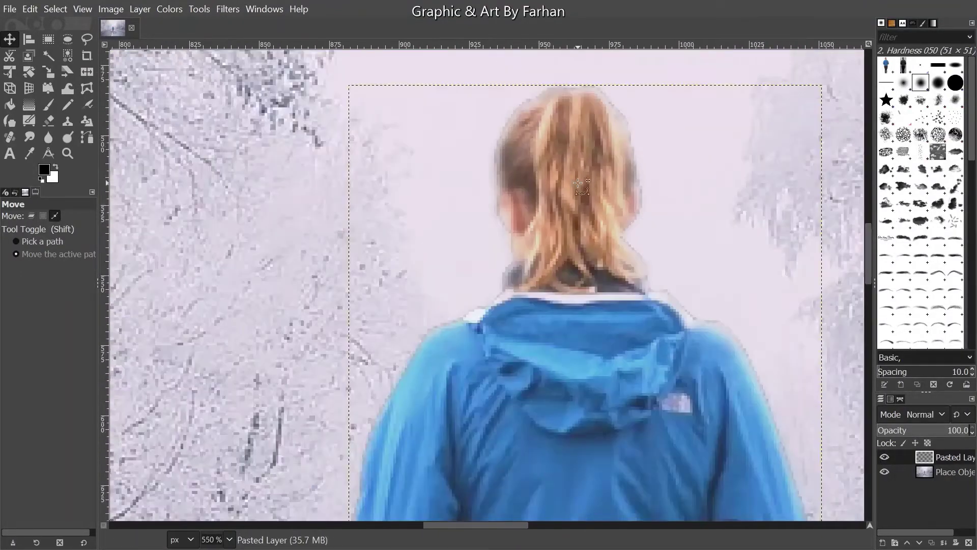
- Examine the edges of the woman's cutout around the head, hair and shoulders, and compare it with the whole photo
scroll(580, 184, "down", 3)
left_click_drag(572, 178, 506, 131)
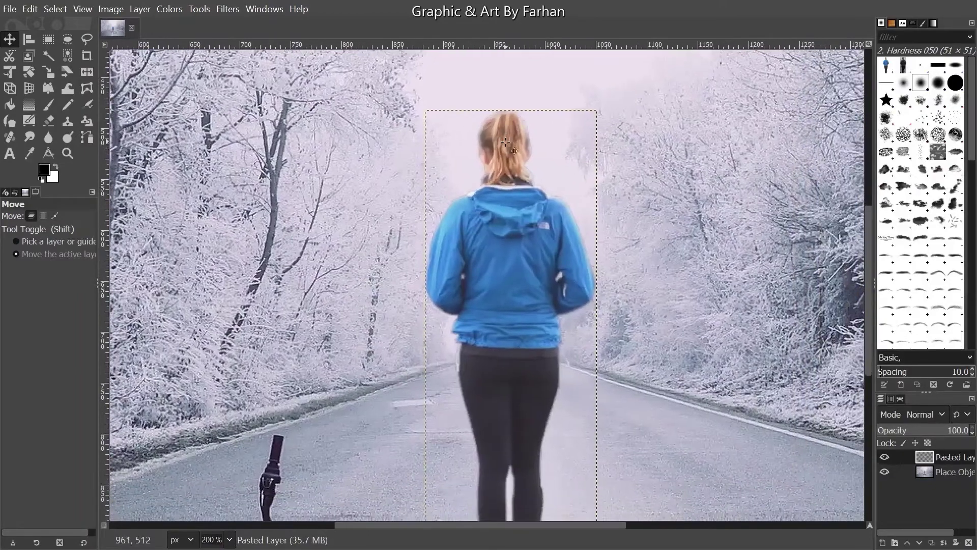
scroll(506, 142, "down", 5)
scroll(505, 142, "up", 5)
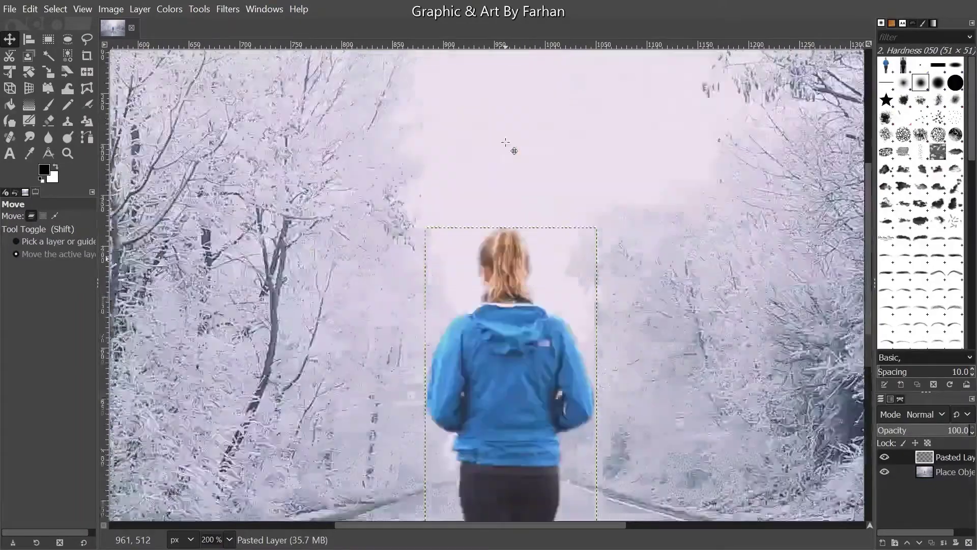
scroll(508, 143, "up", 3)
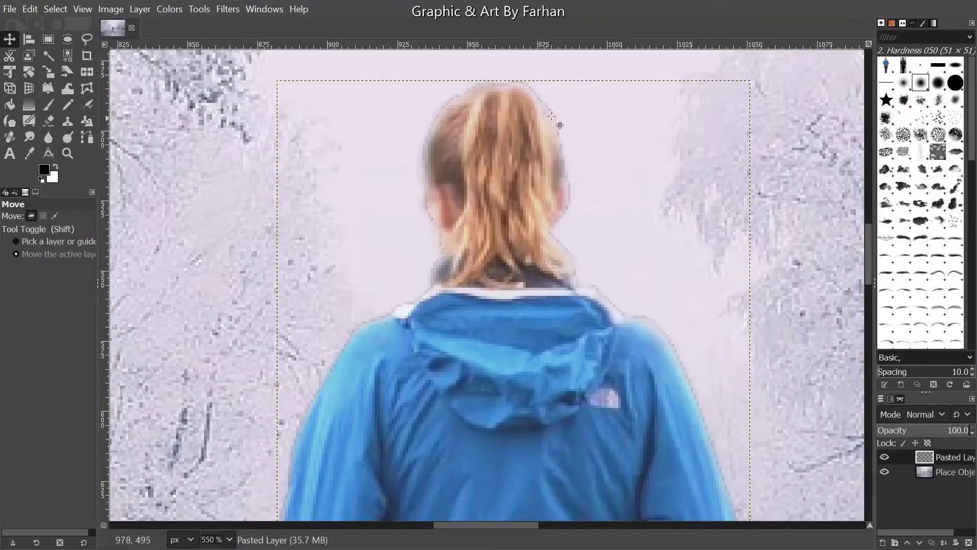
scroll(552, 117, "up", 3)
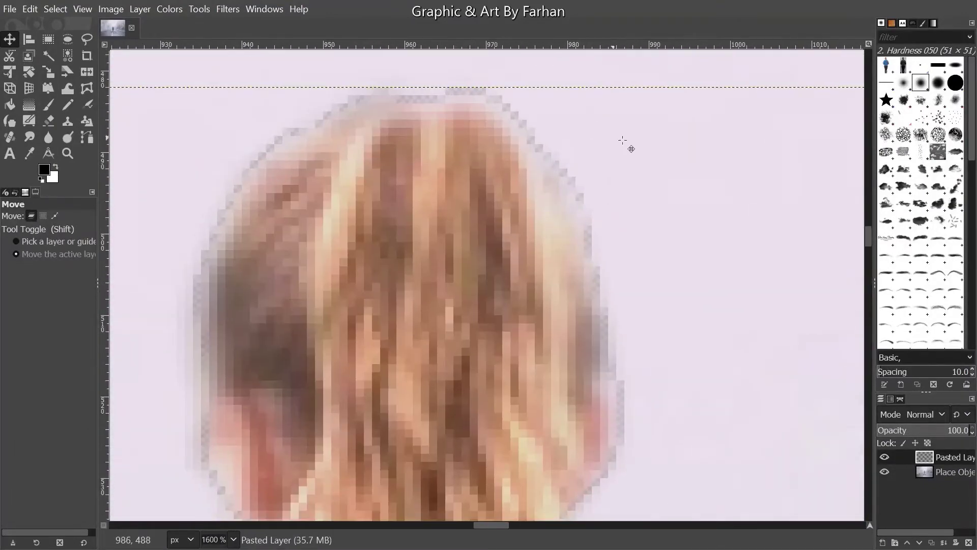
scroll(586, 163, "left", 3)
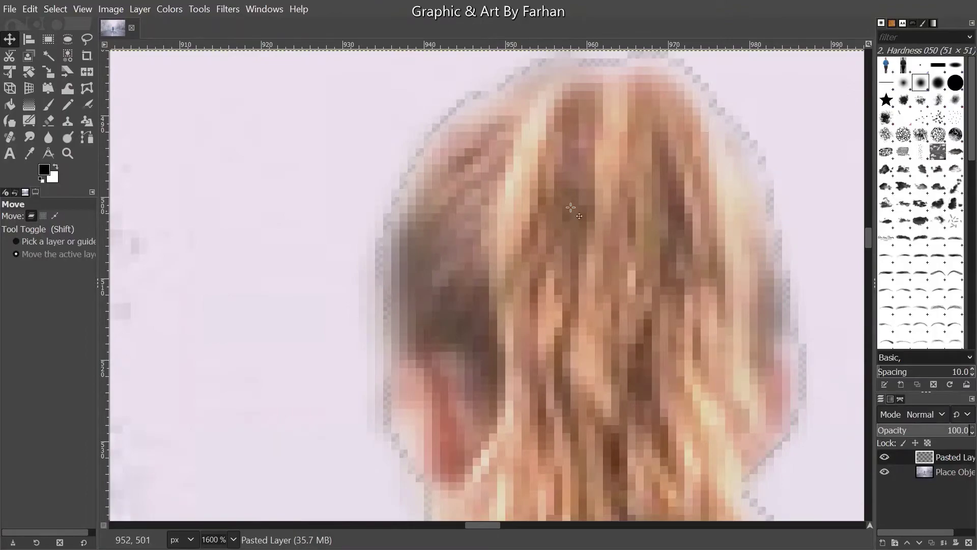
scroll(570, 208, "down", 9)
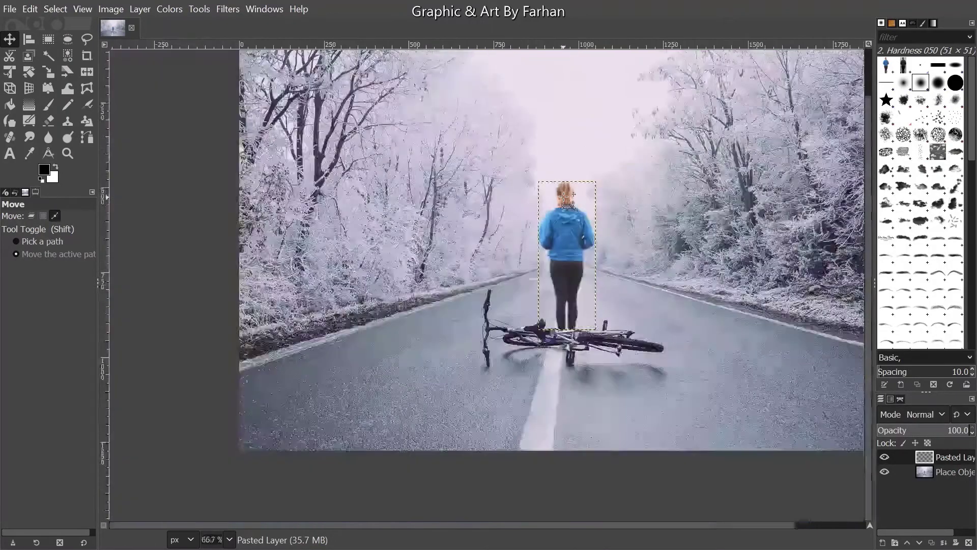
left_click_drag(694, 525, 753, 535)
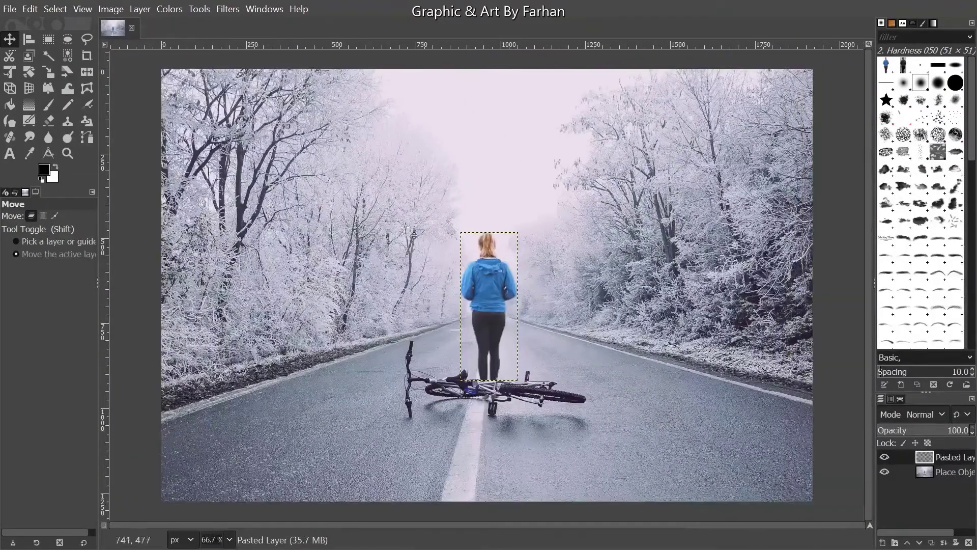
- Duplicate the woman's layer and fill the figure on the copy with solid black, using the layer's alpha as the selection
key("1")
key("s")
key("shift+ctrl+d")
right_click(921, 456)
left_click(856, 437)
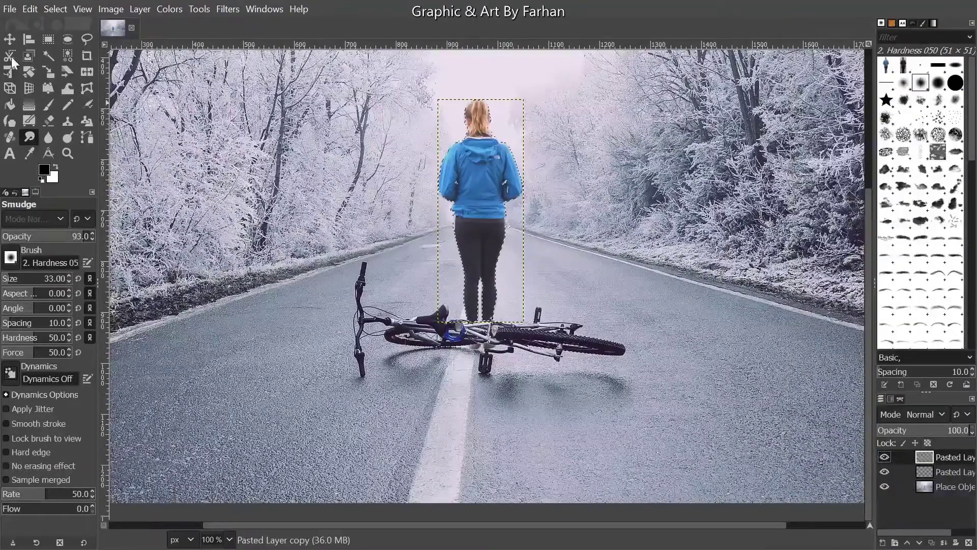
left_click(30, 9)
left_click(115, 261)
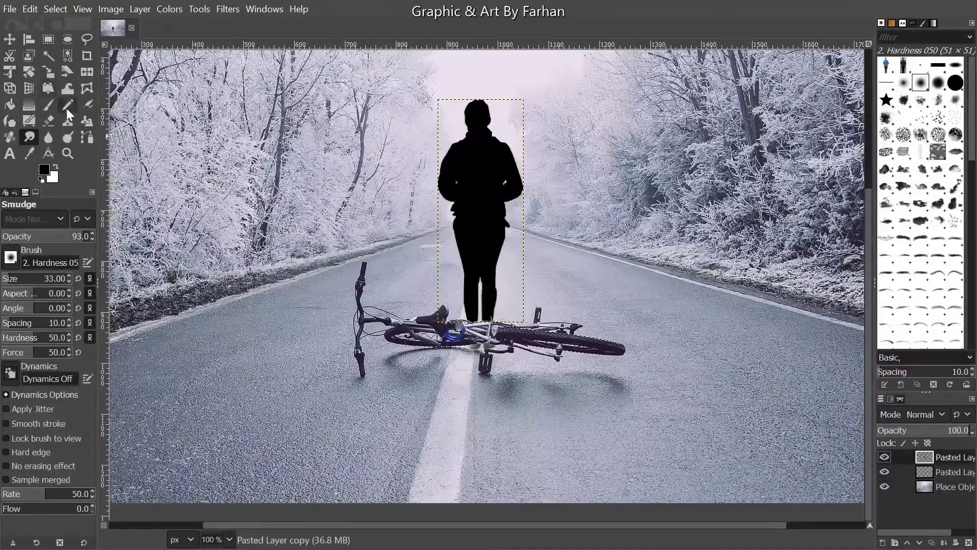
- Flip the black silhouette vertically and move it straight down so it starts at the woman's feet
left_click(86, 72)
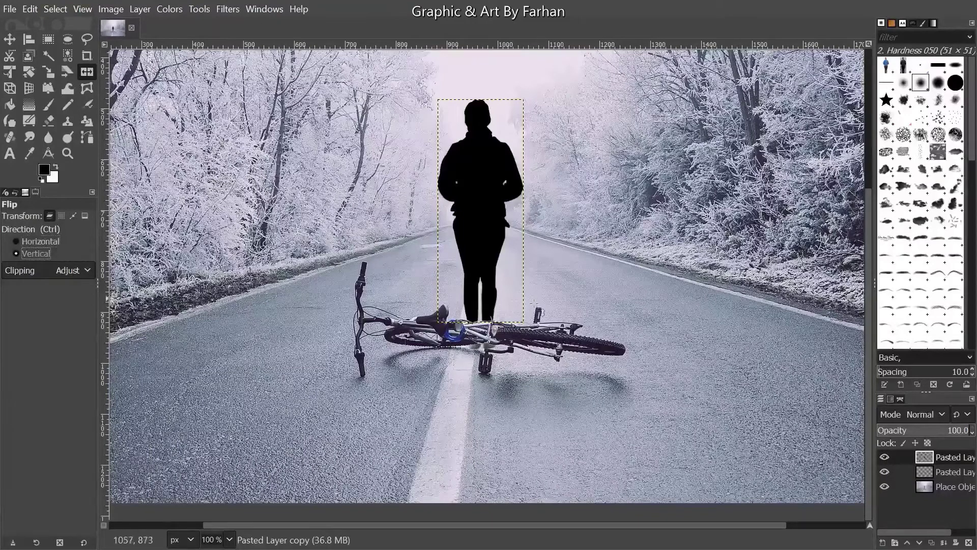
left_click(472, 185)
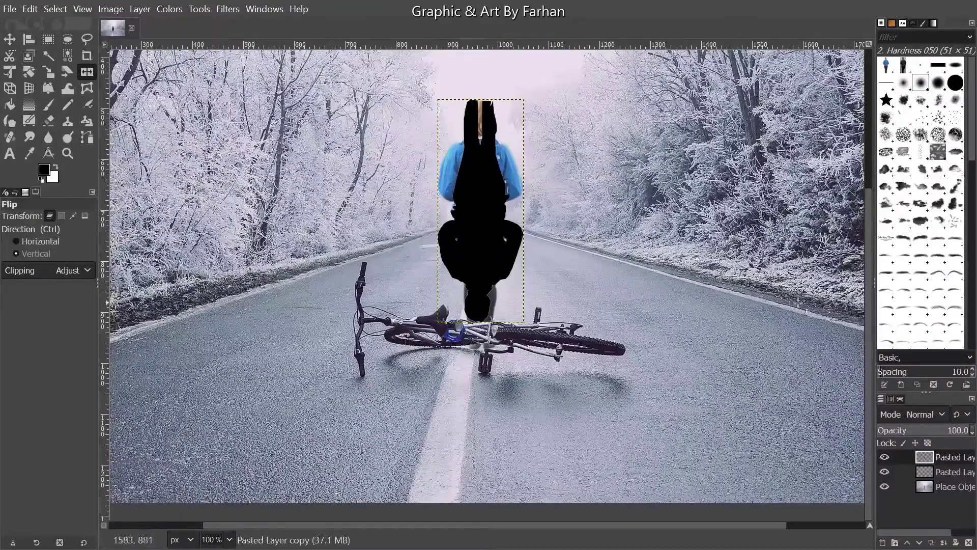
left_click(9, 39)
left_click_drag(477, 136, 476, 344)
key("shift+ctrl+j")
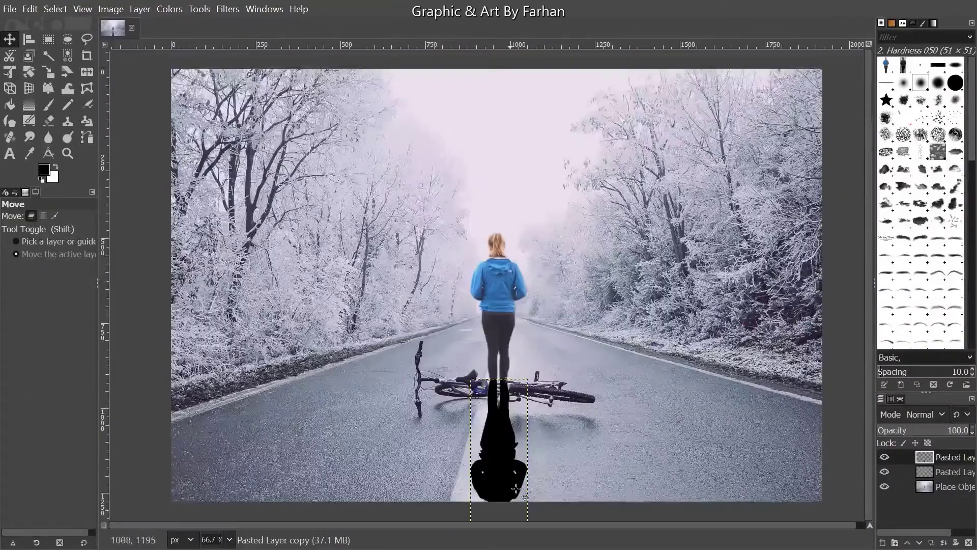
scroll(509, 435, "up", 2)
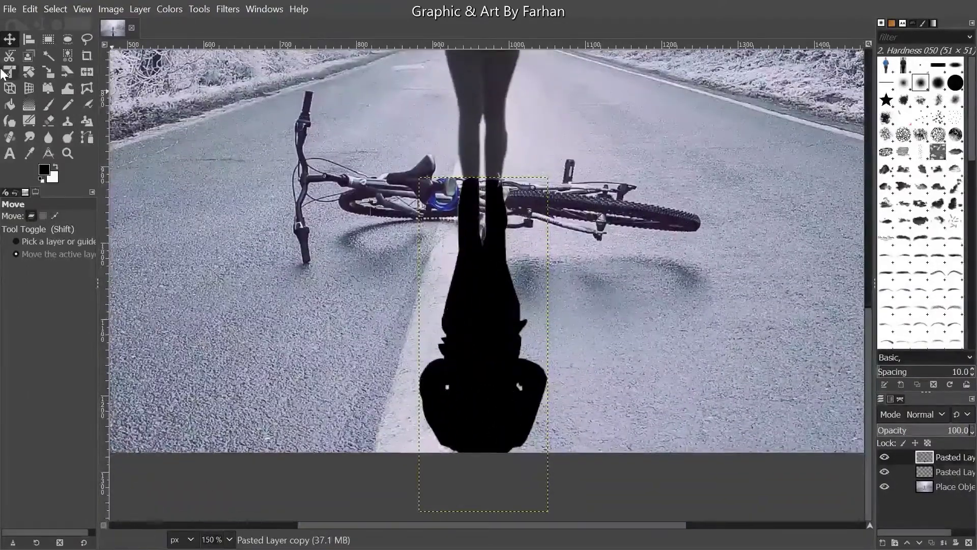
scroll(542, 148, "up", 3)
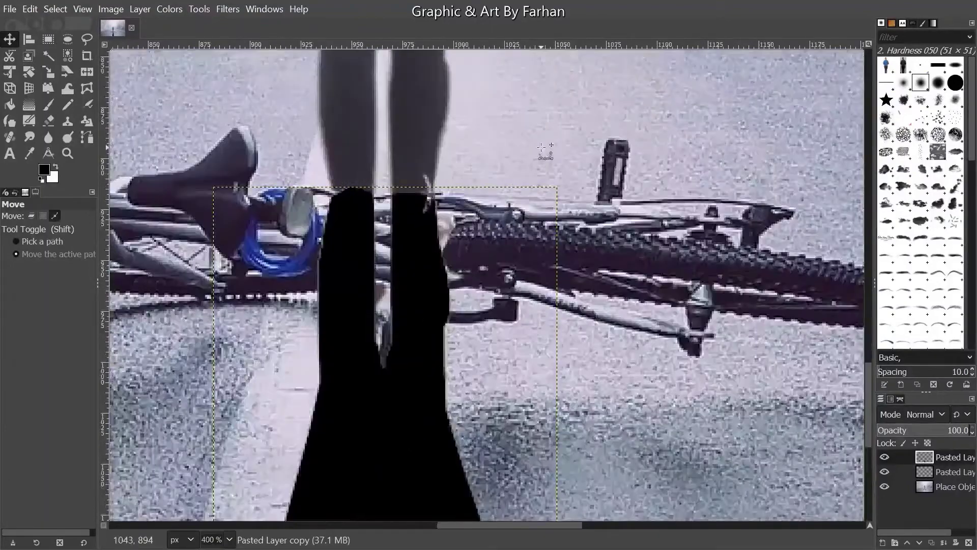
scroll(542, 147, "down", 3)
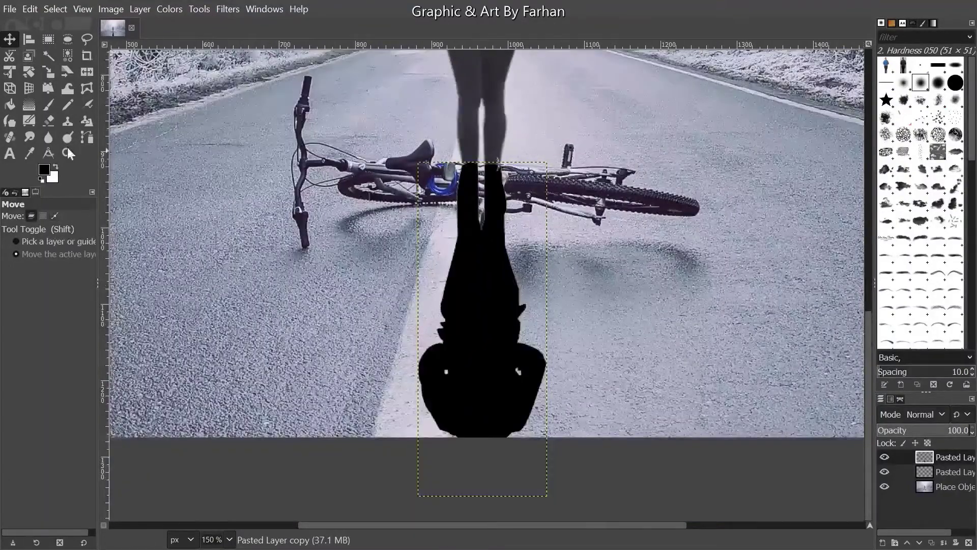
- Tilt the silhouette with 3D Transform to angles of X 14.39, Y -2.80 and Z 1.14, and apply the transformation
left_click(14, 87)
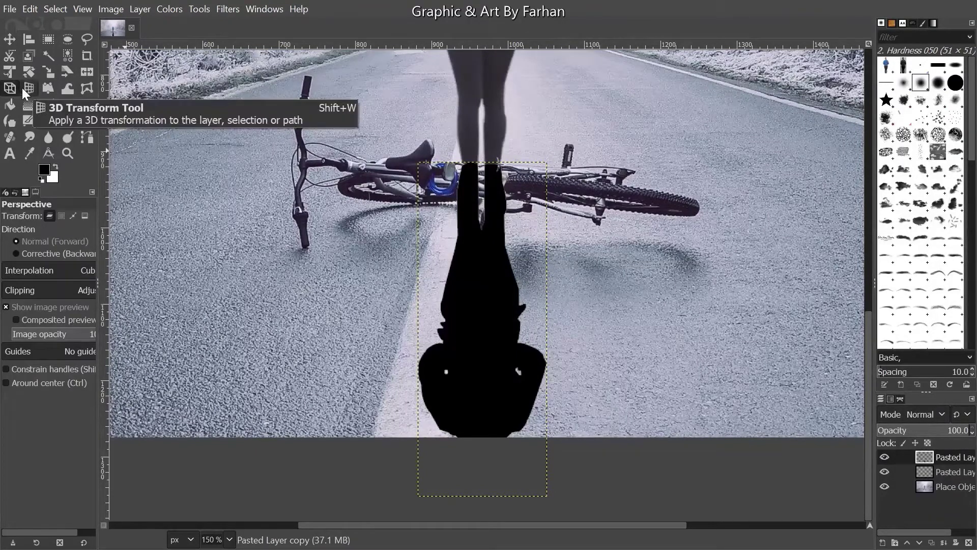
left_click(24, 88)
scroll(405, 285, "down", 1)
left_click(480, 370)
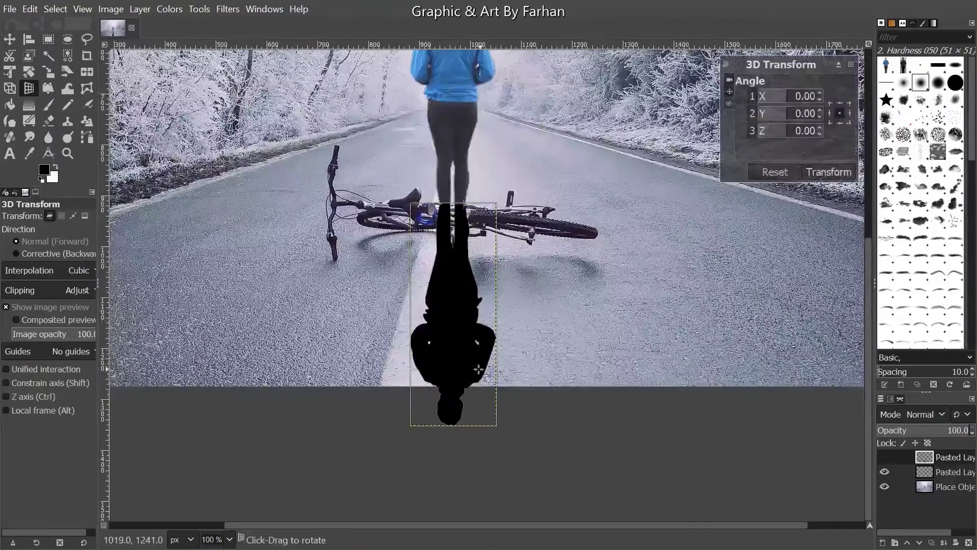
left_click_drag(464, 362, 506, 410)
mouse_move(599, 293)
left_mouse_down()
mouse_move(562, 272)
mouse_move(556, 223)
mouse_move(471, 131)
mouse_move(552, 53)
mouse_move(588, 61)
mouse_move(570, 163)
mouse_move(523, 232)
left_mouse_up()
left_click_drag(476, 188, 275, 182)
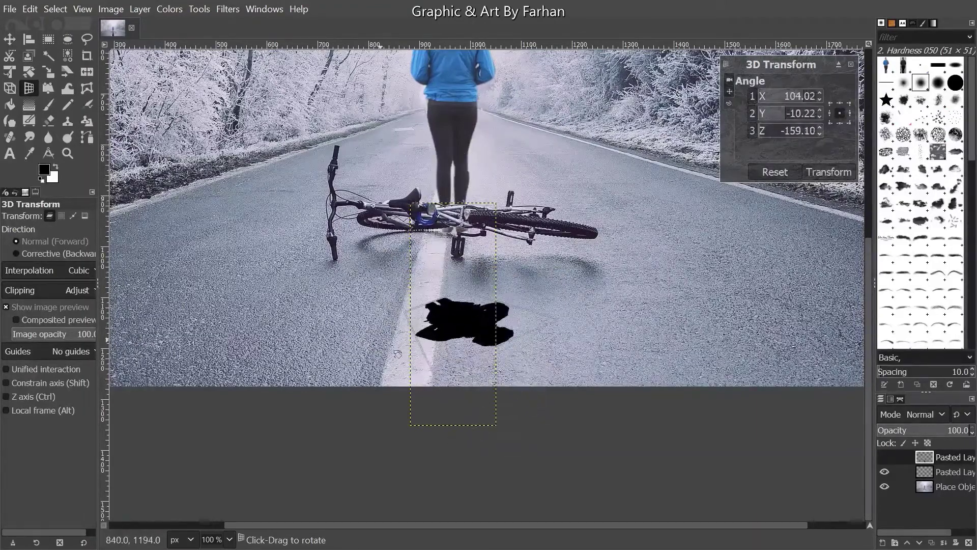
left_click_drag(388, 420, 357, 402)
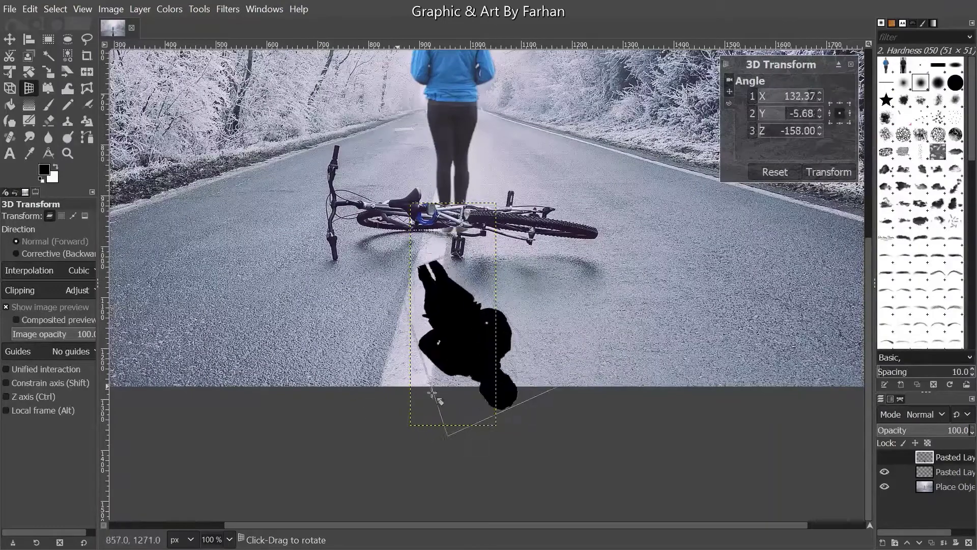
left_click_drag(469, 450, 403, 295)
left_click_drag(475, 429, 426, 271)
left_click_drag(457, 376, 469, 341)
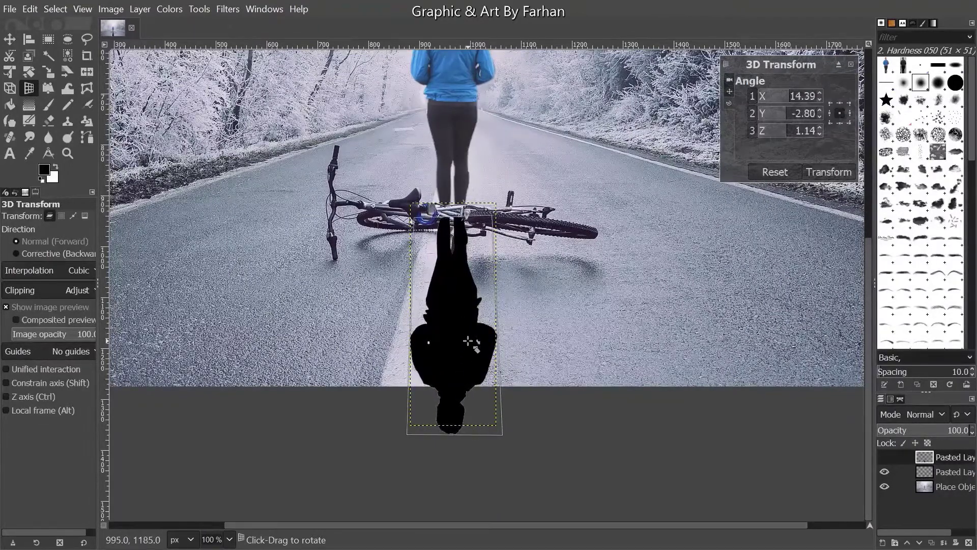
left_click(829, 172)
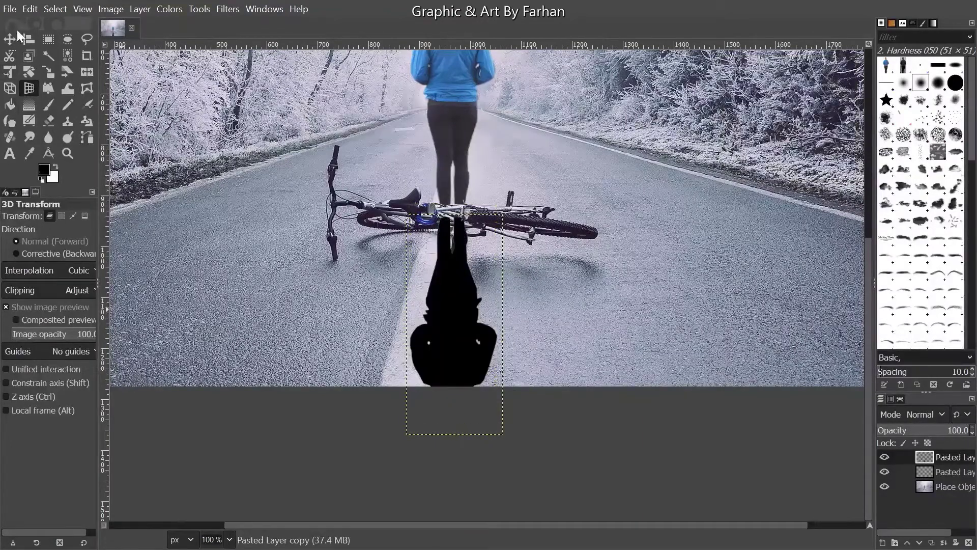
- Move the transformed silhouette up about 24 px so that its feet meet the woman's feet
left_click(10, 39)
scroll(490, 194, "up", 2)
left_click_drag(410, 297, 410, 274)
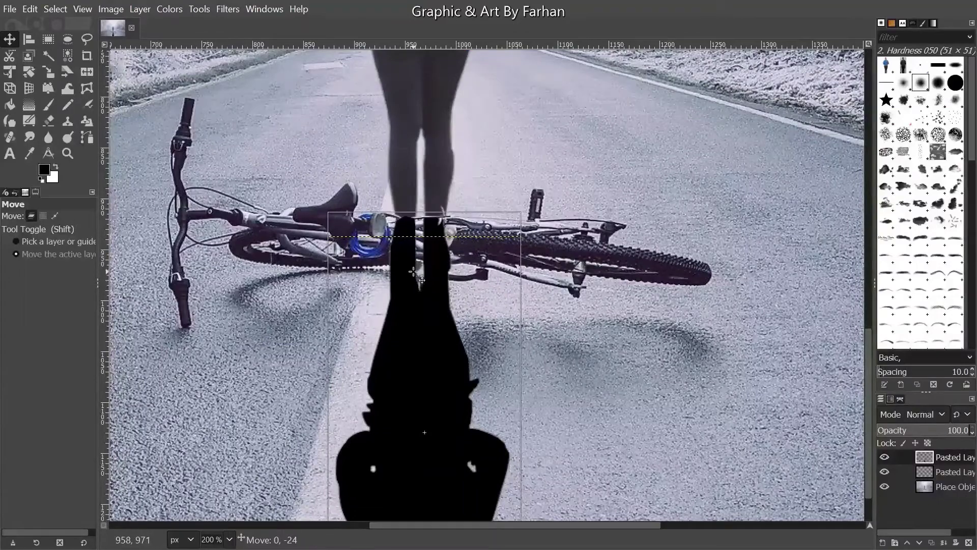
scroll(417, 273, "down", 1)
scroll(417, 274, "down", 2)
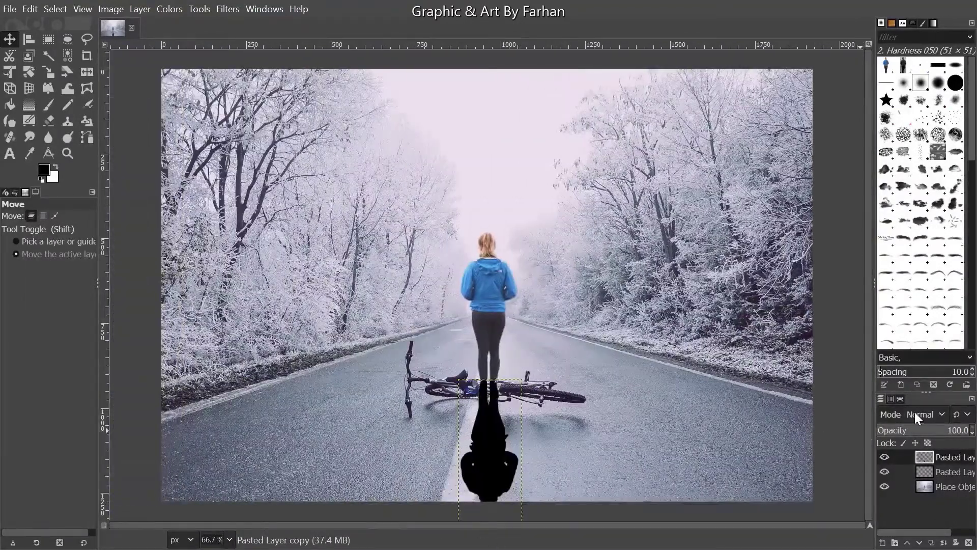
- Set the silhouette layer's blend mode to Overlay so it darkens the road like a shadow
left_click(915, 411)
left_click(855, 273)
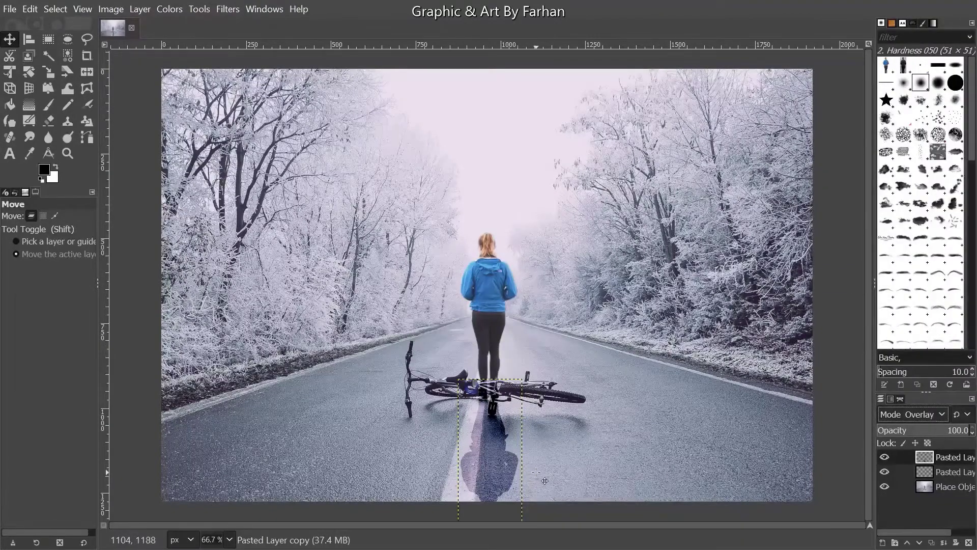
key("1")
scroll(489, 430, "down", 3)
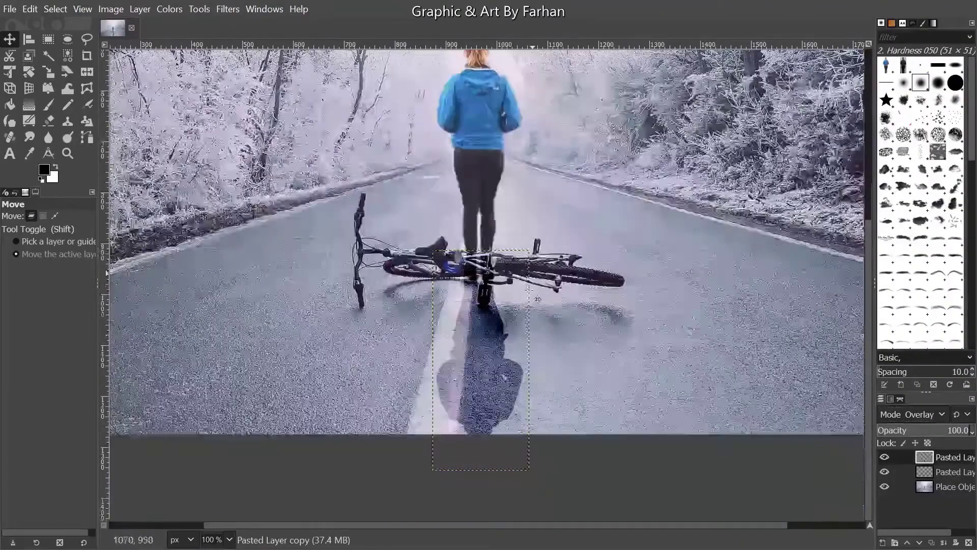
- Try a Gaussian Blur on the Overlay silhouette layer to soften the shadow on the road
left_click(224, 9)
mouse_move(242, 107)
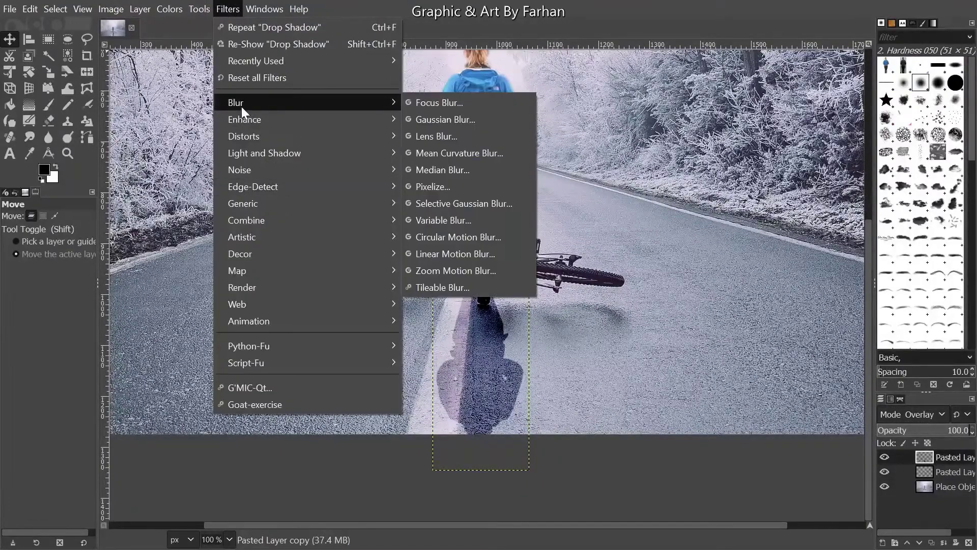
left_click(443, 119)
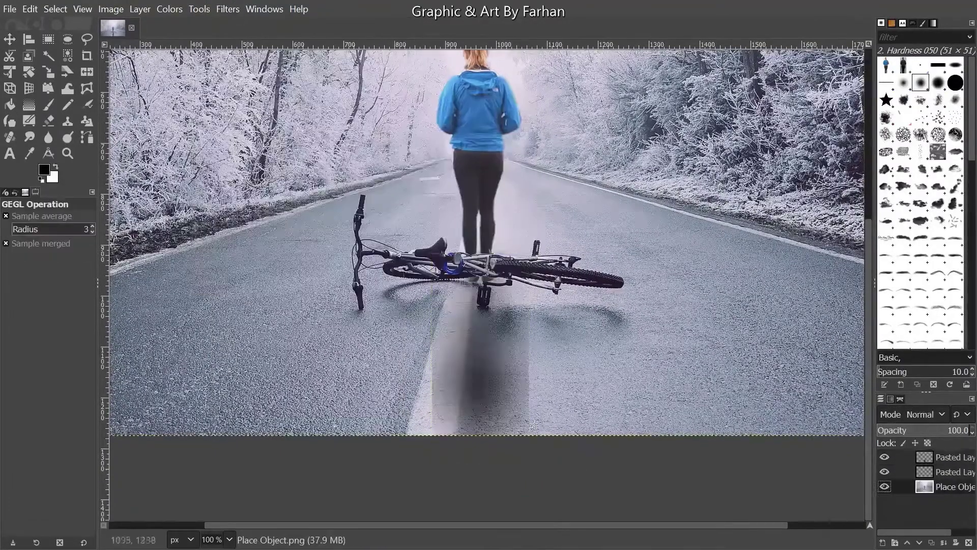
key("2")
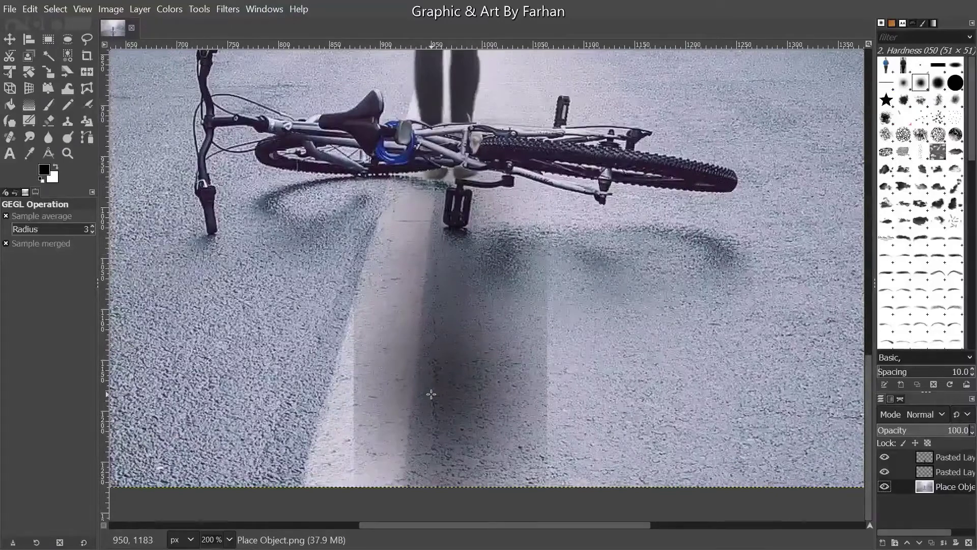
- Undo the blur and step back through the silhouette edits, and redo them up to the sharp Overlay shadow
key("minus")
key("ctrl+z")
key("ctrl+z")
key("ctrl+z")
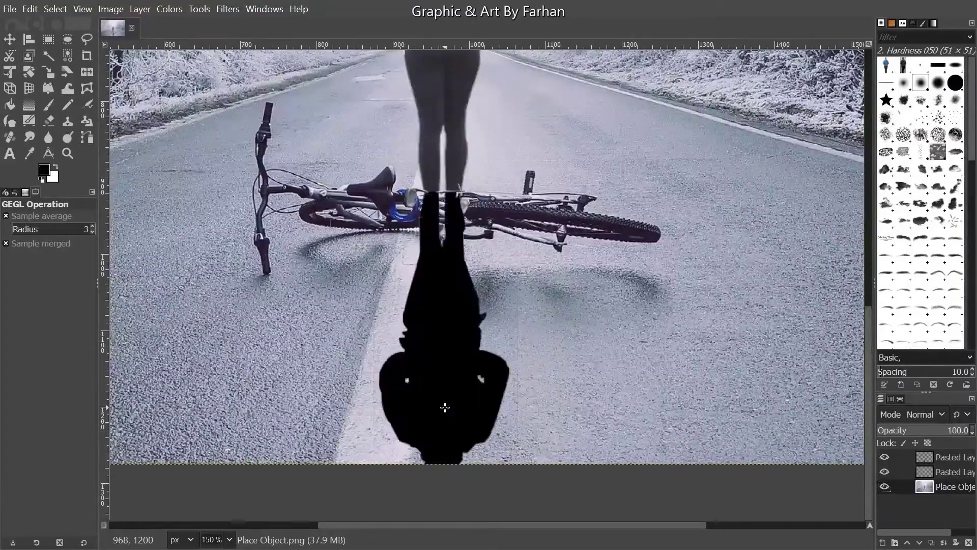
key("ctrl+z")
key("ctrl+z")
key("ctrl+z")
key("ctrl+z")
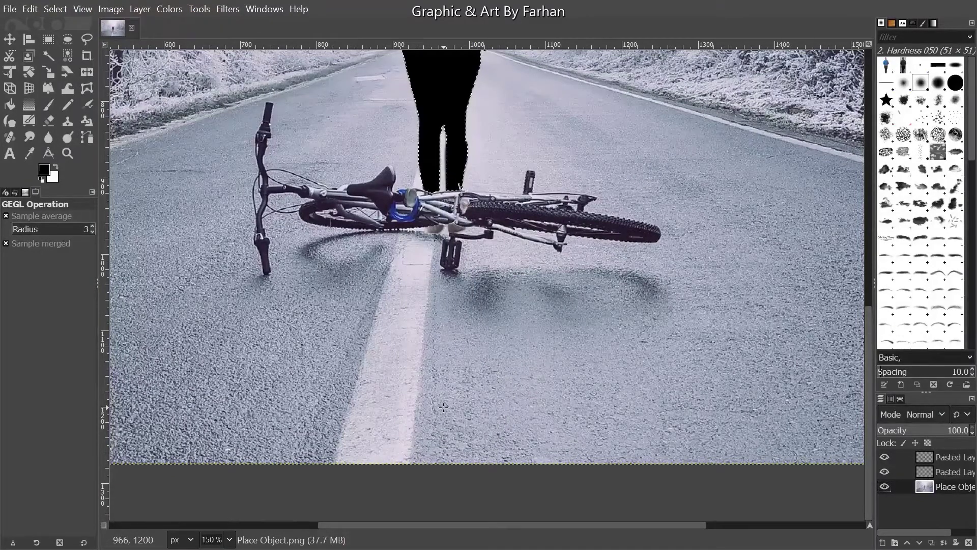
key("ctrl+y")
key("ctrl+y")
key("ctrl+y")
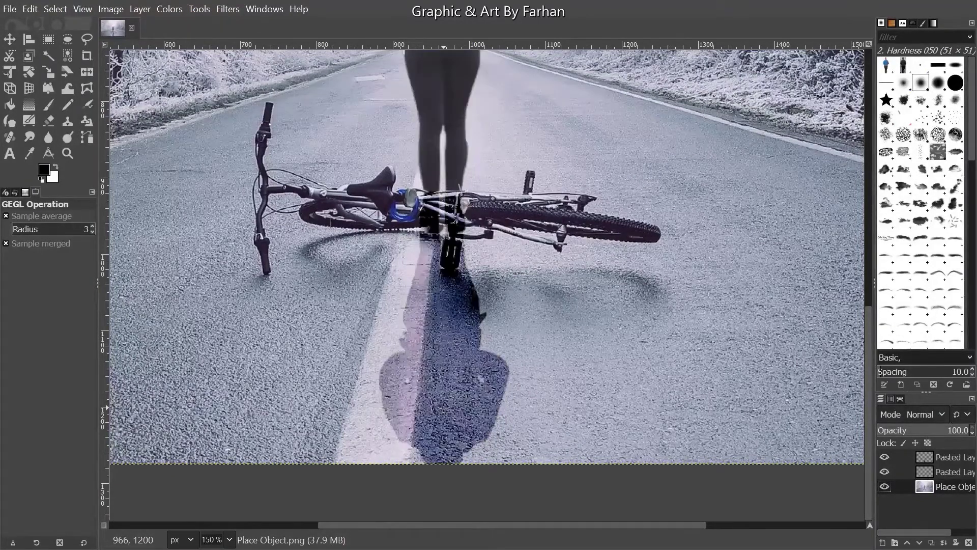
key("ctrl+y")
key("ctrl+z")
key("shift+ctrl+j")
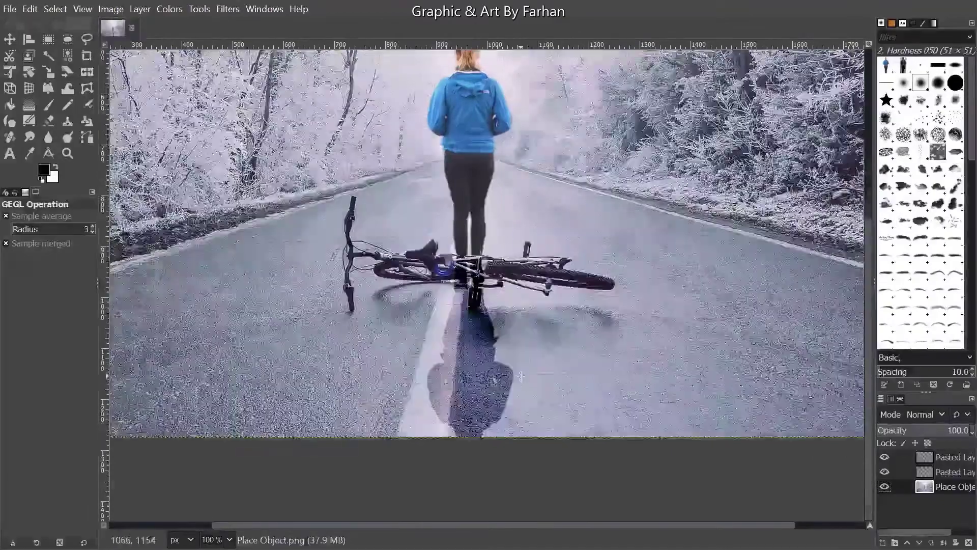
- Add a new transparent layer directly beneath the shadow layer and merge the shadow layer down into it
key("1")
key("shift+ctrl+j")
left_click(924, 458)
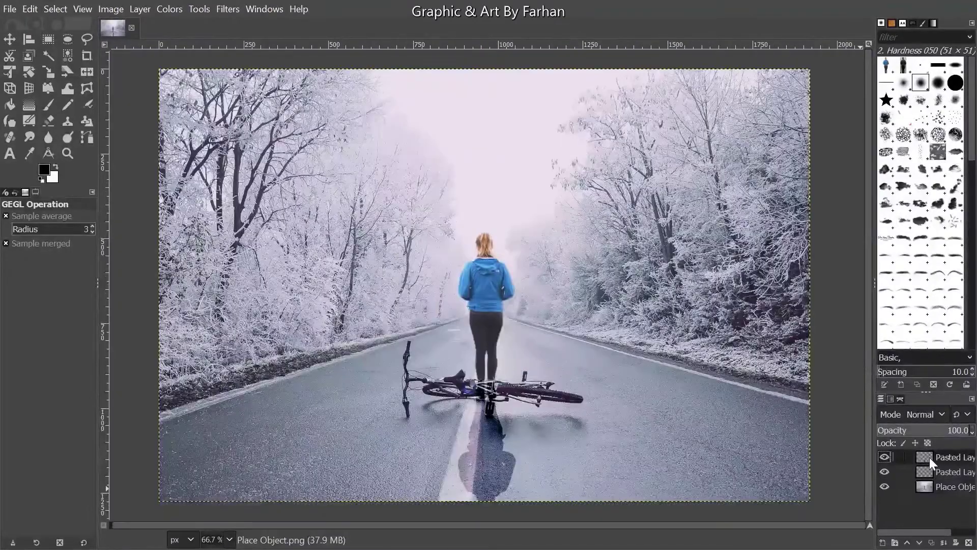
left_click(883, 542)
key("Return")
mouse_move(935, 467)
left_mouse_down()
mouse_move(939, 476)
mouse_move(936, 463)
left_mouse_up()
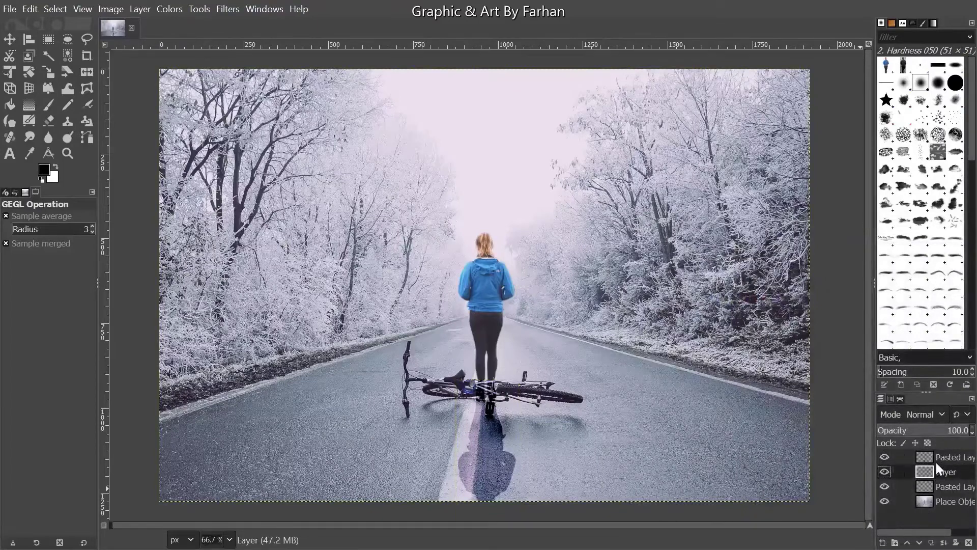
left_click(944, 543)
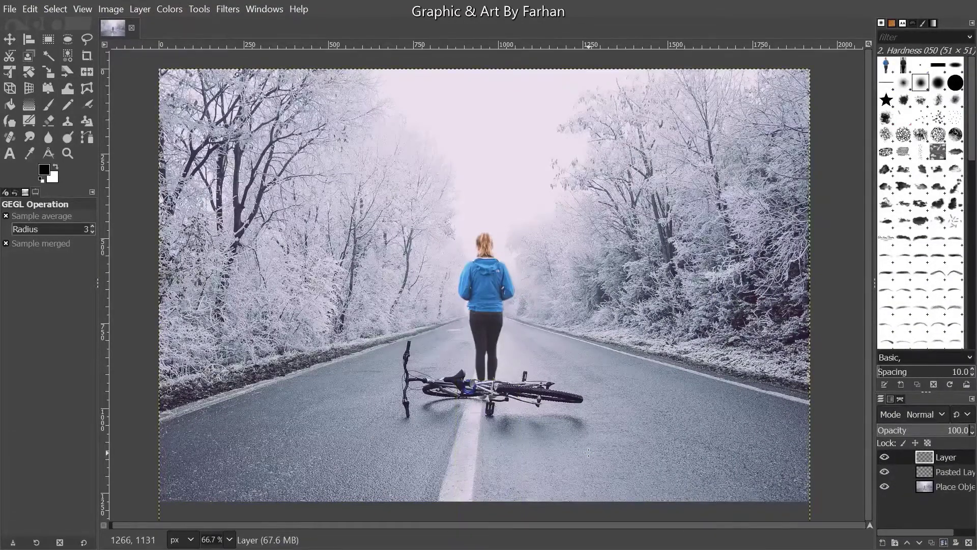
- Undo the merge of the shadow silhouette and select the restored silhouette layer above the blank layer
key("ctrl+z")
left_click(945, 471)
left_click(946, 462)
left_click(944, 543)
key("ctrl+z")
left_click(954, 477)
left_click(937, 460)
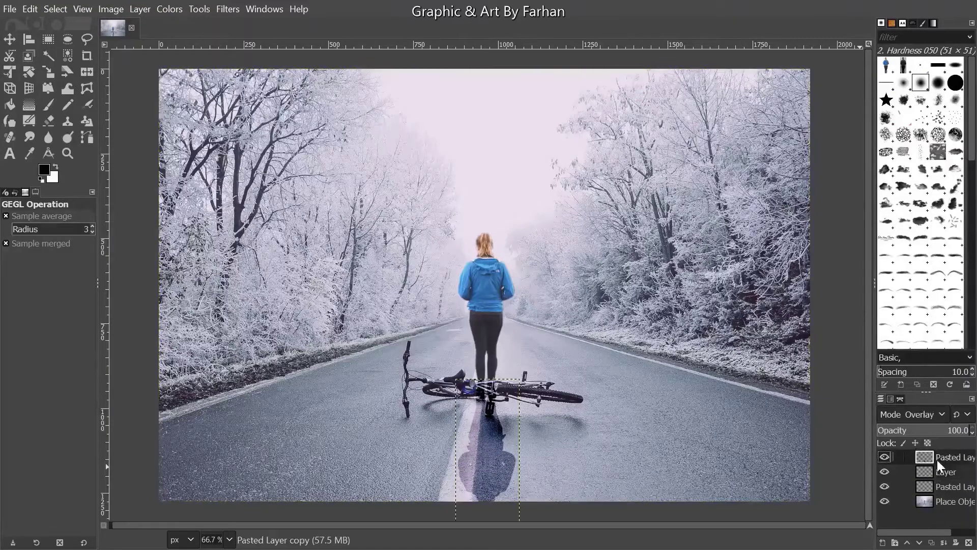
- Merge the silhouette layer in Normal mode into the blank layer beneath it and set the merged layer to Overlay
left_click(930, 419)
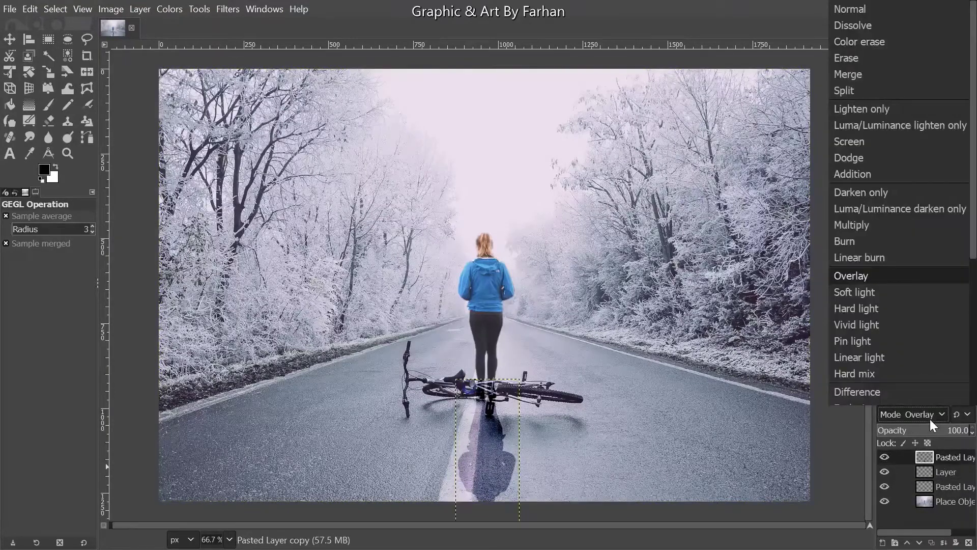
left_click(888, 8)
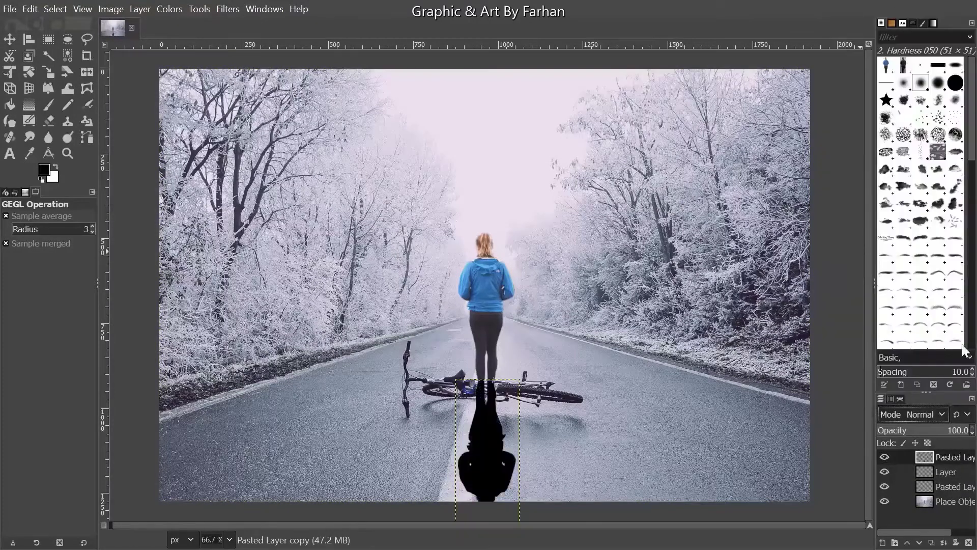
left_click(944, 544)
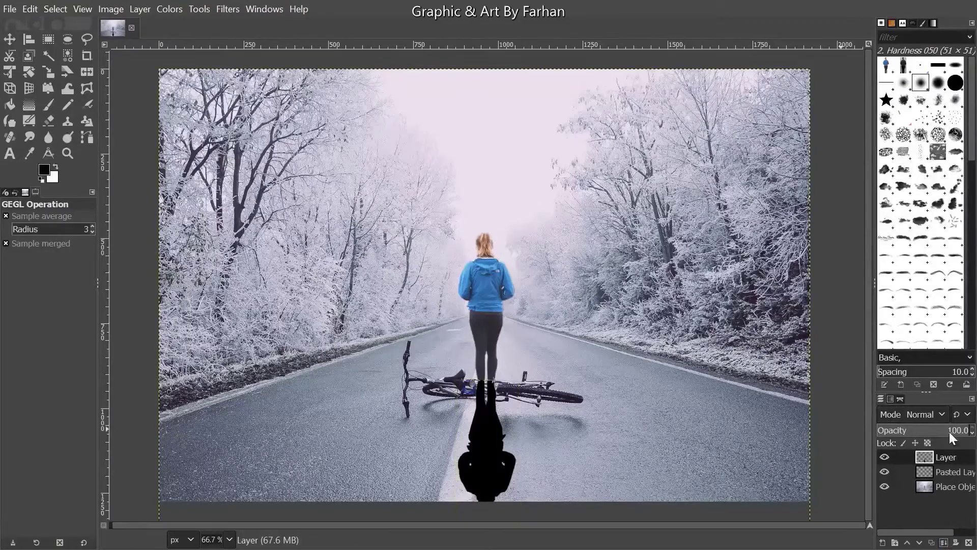
left_click(924, 415)
key("Escape")
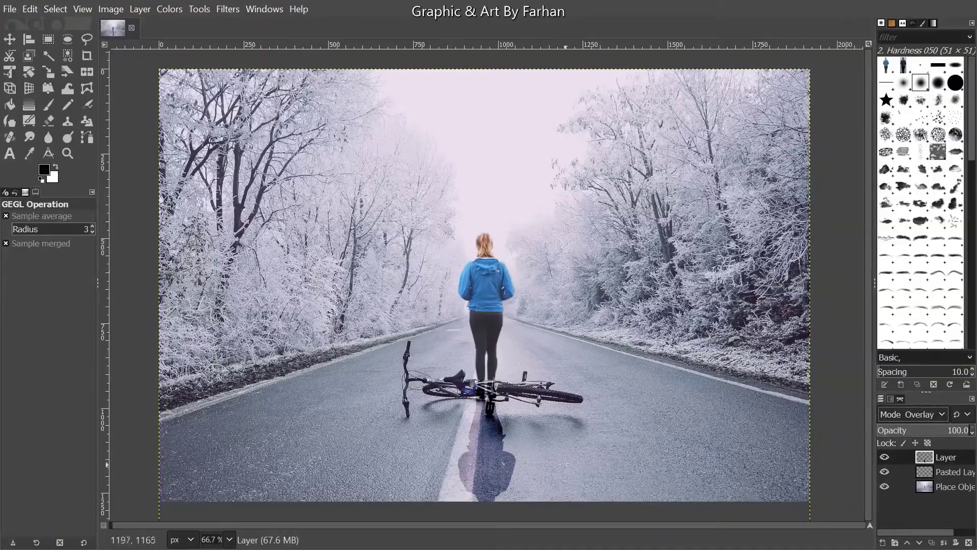
- Try a Gaussian Blur with Size X and Y of 37.97 on the merged Overlay shadow layer
left_click(219, 7)
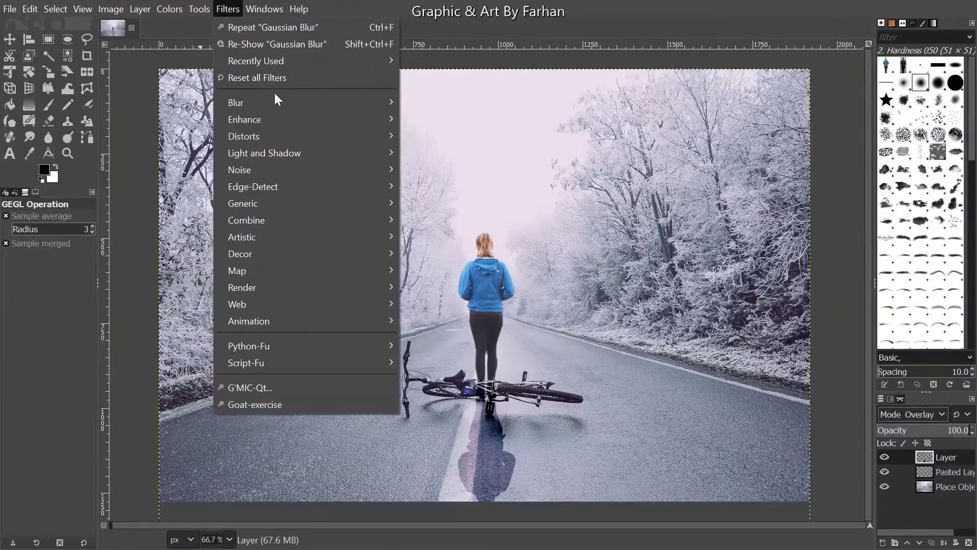
mouse_move(280, 99)
left_click(437, 121)
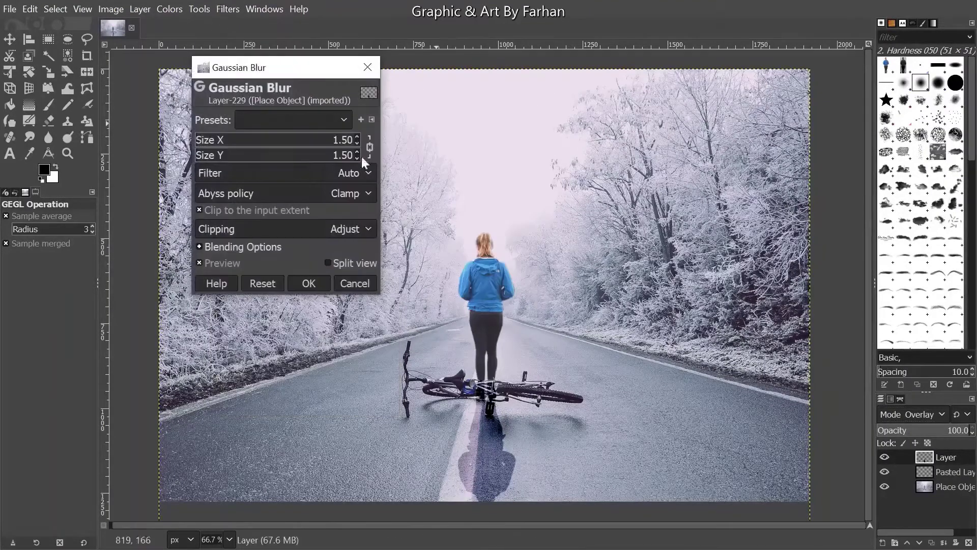
mouse_move(252, 140)
left_mouse_down()
mouse_move(301, 140)
mouse_move(256, 133)
left_mouse_up()
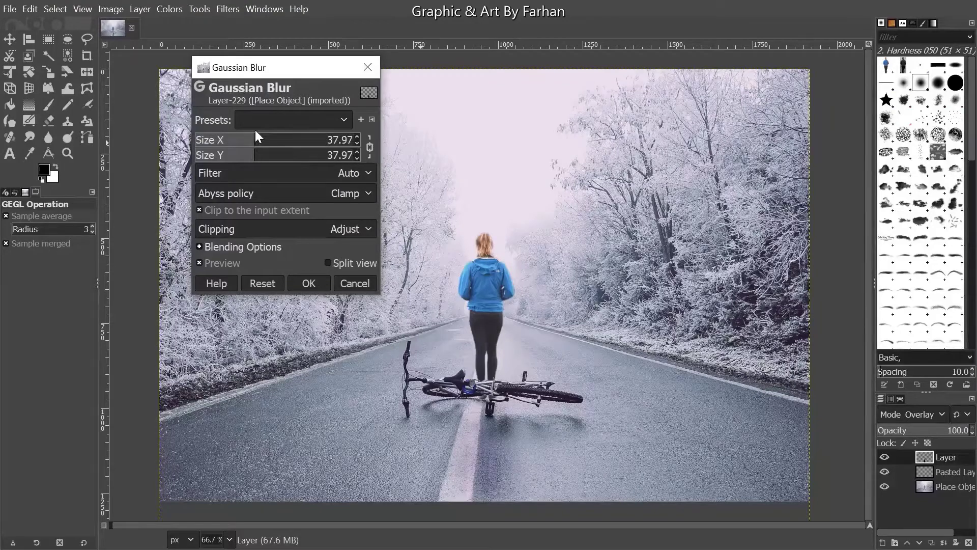
left_click(306, 284)
- Soften the Overlay shadow layer with a Gaussian Blur of 21.66 in Size X and Y
left_click(229, 9)
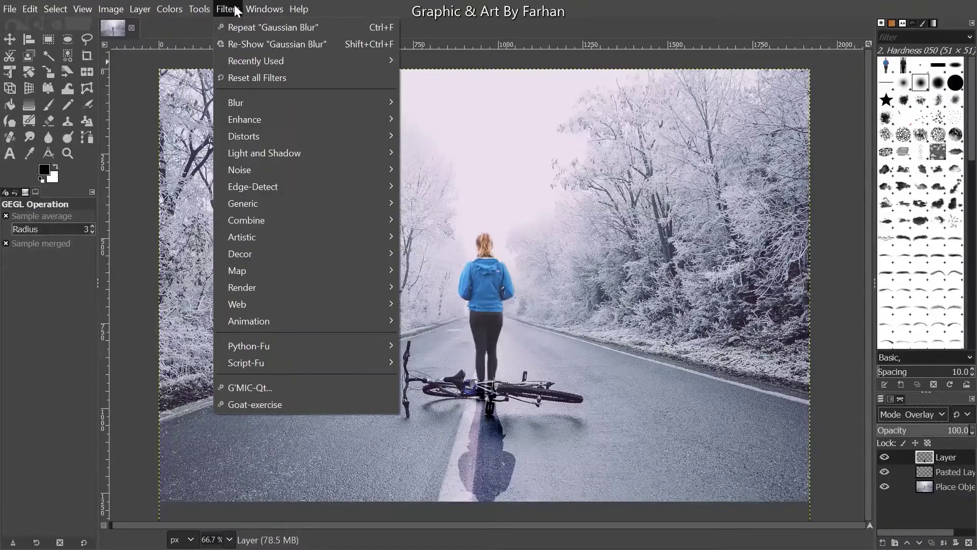
mouse_move(269, 103)
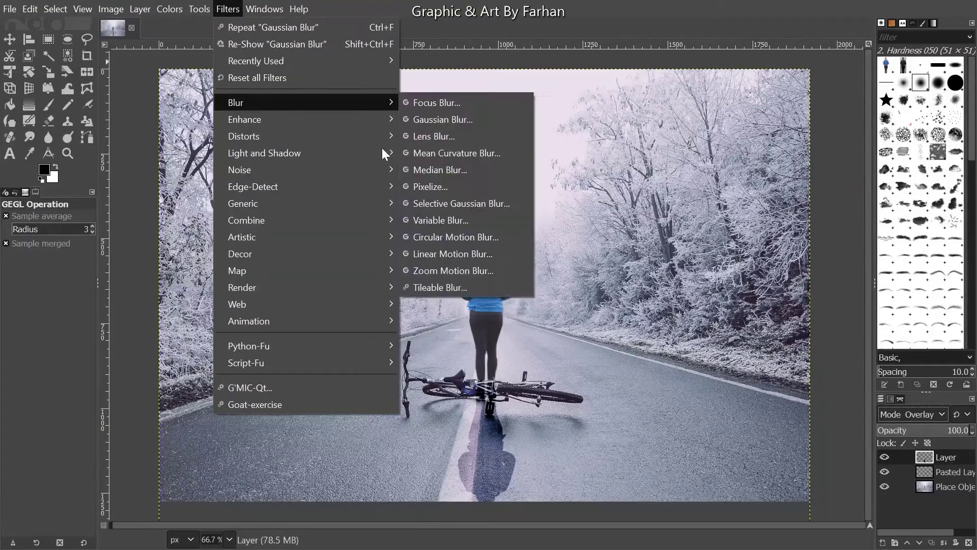
left_click(435, 116)
left_click_drag(217, 150, 229, 170)
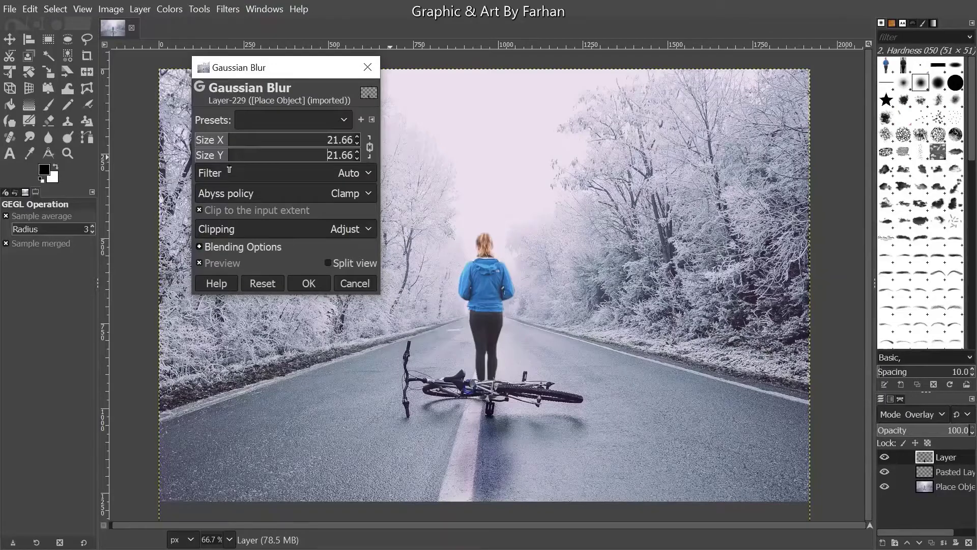
left_click(309, 283)
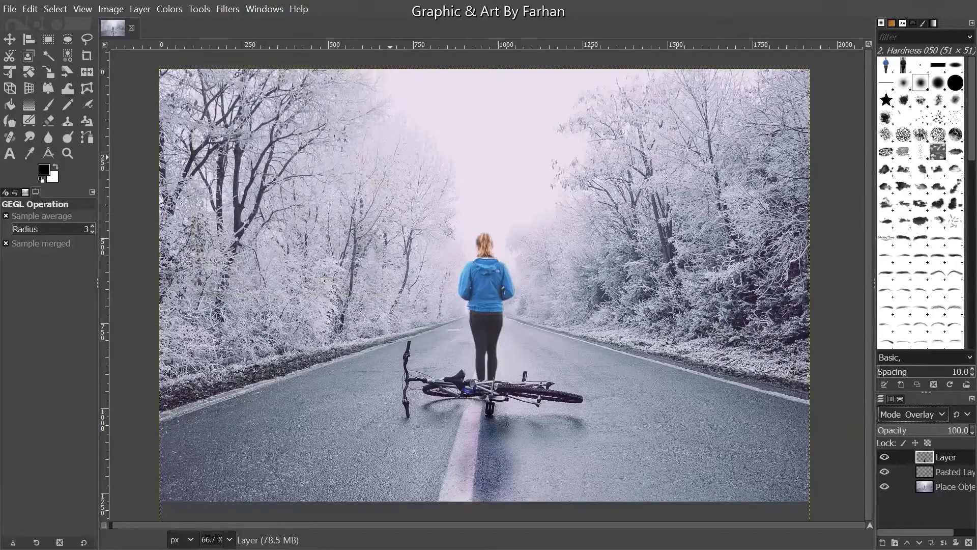
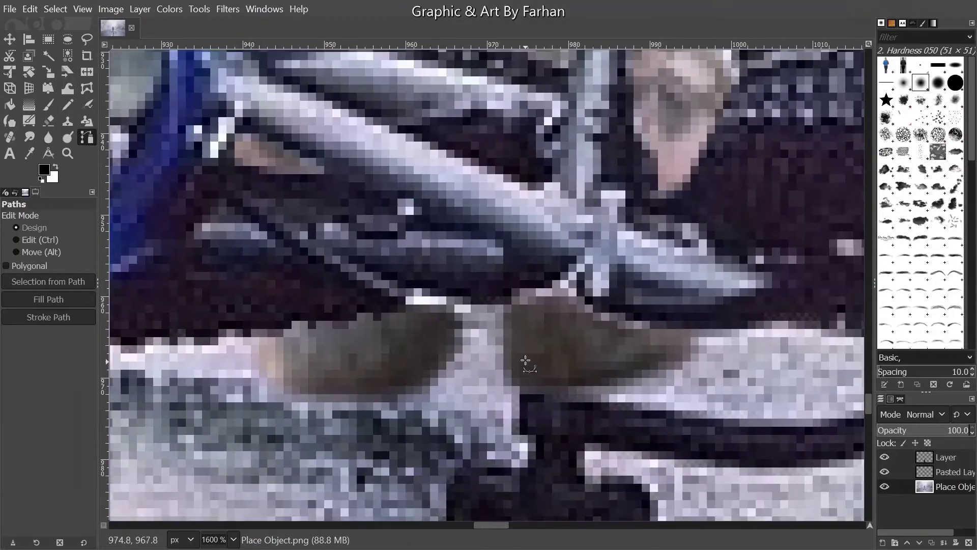
- Cut the path-outlined shoes and ankle area behind the bicycle out of the Place Object photo layer
scroll(543, 279, "down", 3)
scroll(356, 204, "up", 3)
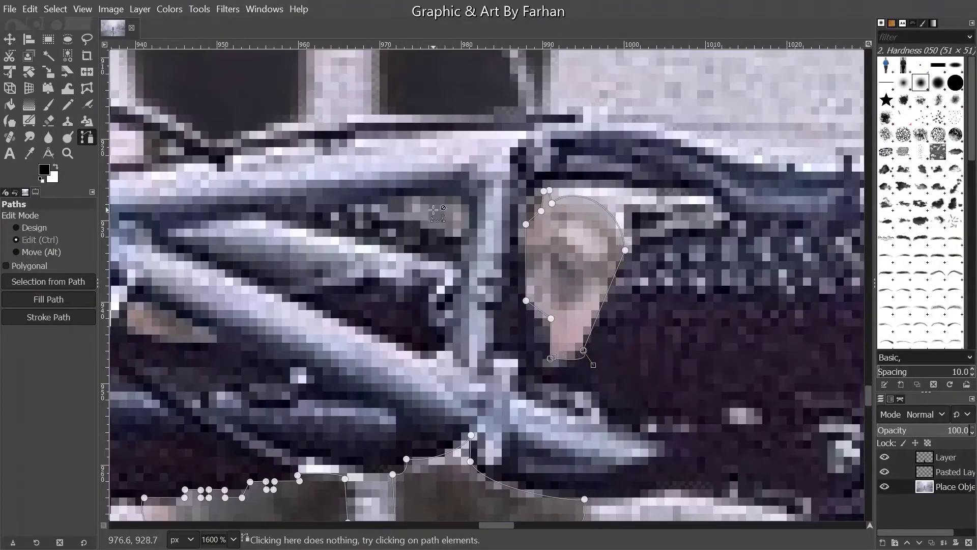
scroll(356, 206, "down", 2)
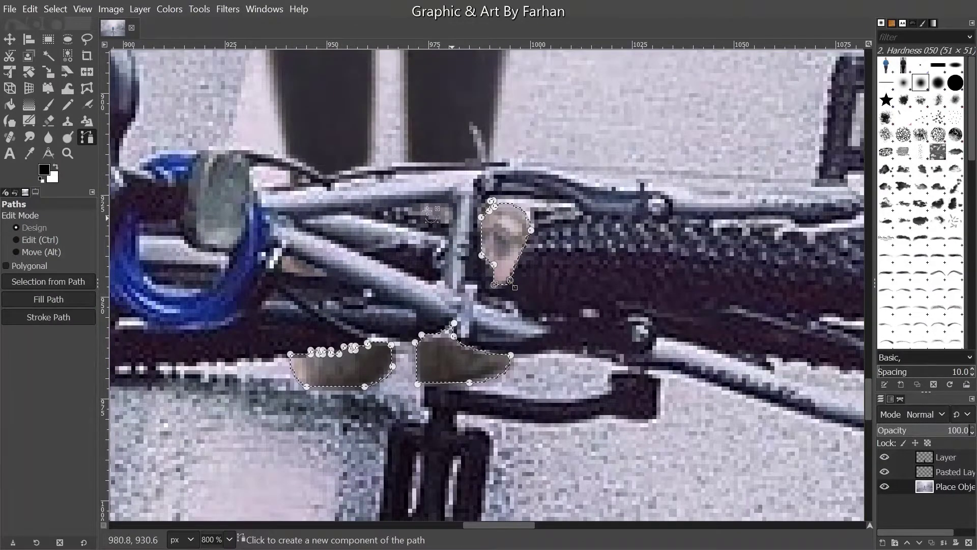
key("m")
scroll(405, 181, "down", 4)
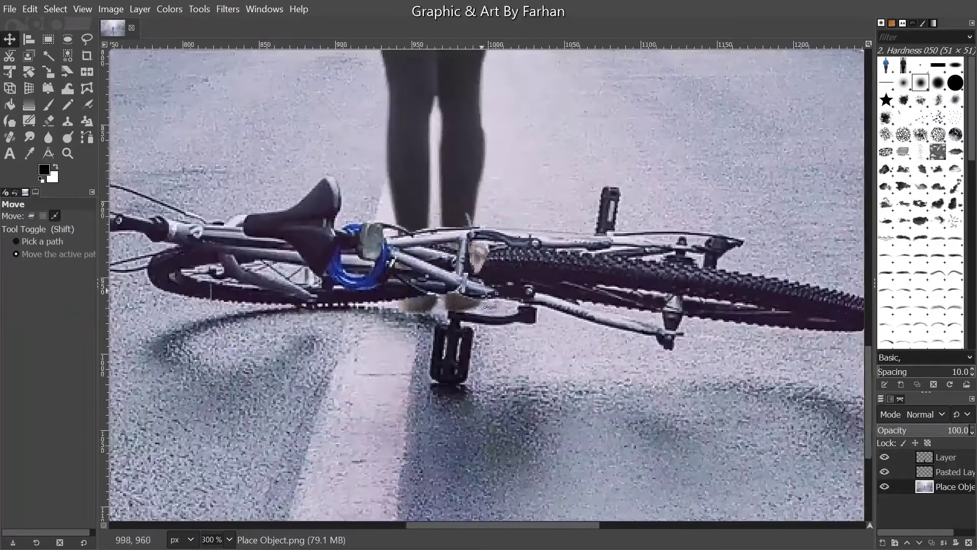
scroll(520, 376, "down", 1)
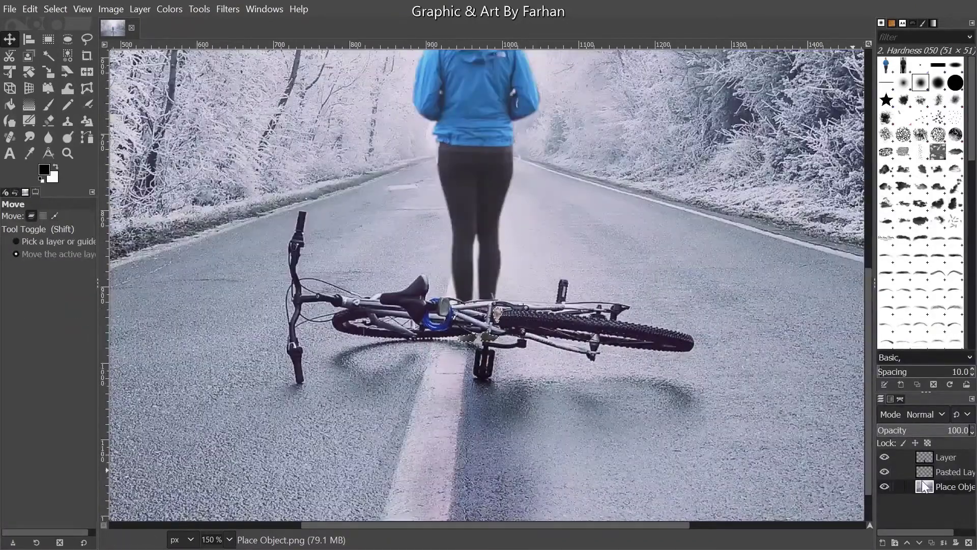
key("ctrl+x")
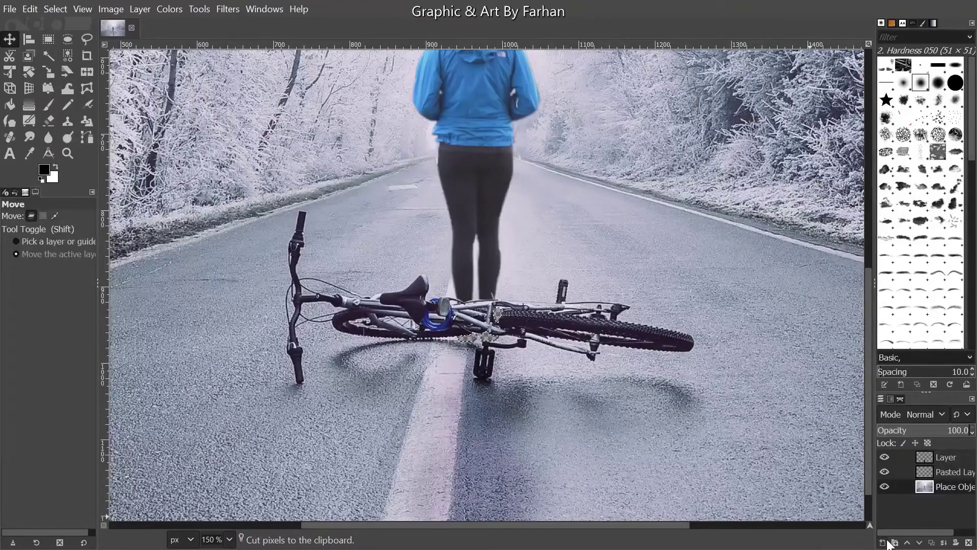
- Paste the cut shoe pieces above a new transparent layer and merge them down into it
key("ctrl+shift+n")
key("Return")
key("ctrl+v")
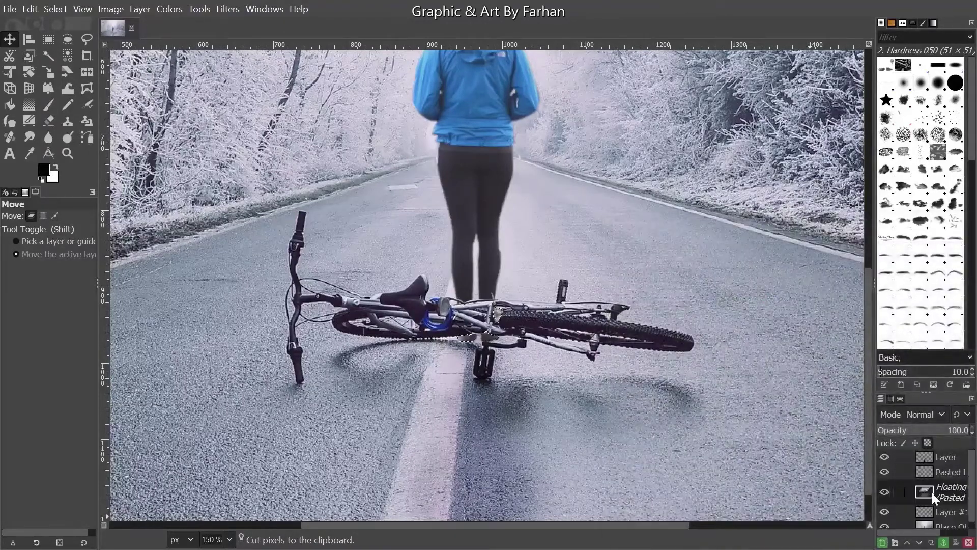
left_click(882, 540)
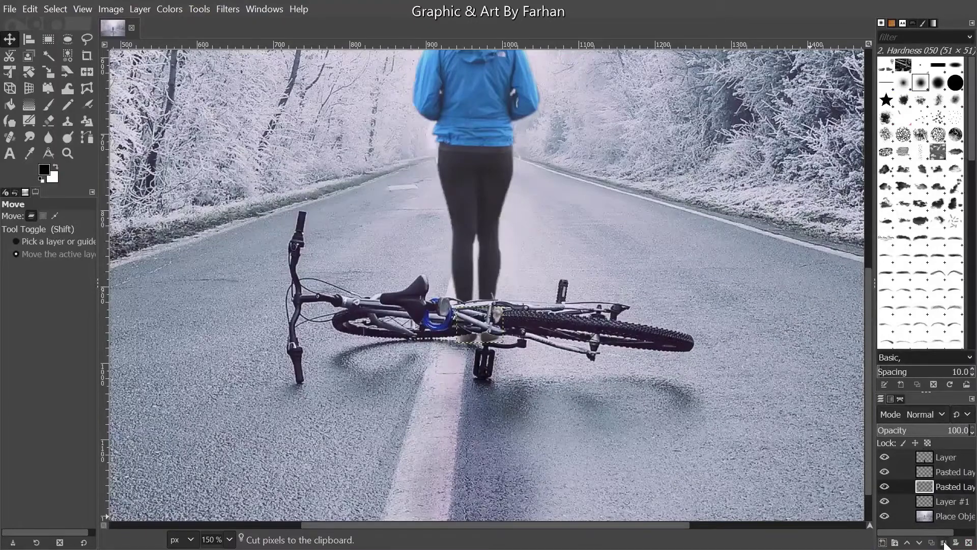
left_click(944, 542)
- Duplicate the shoe layer, select its opaque pixels and fill them with black
scroll(513, 394, "up", 4)
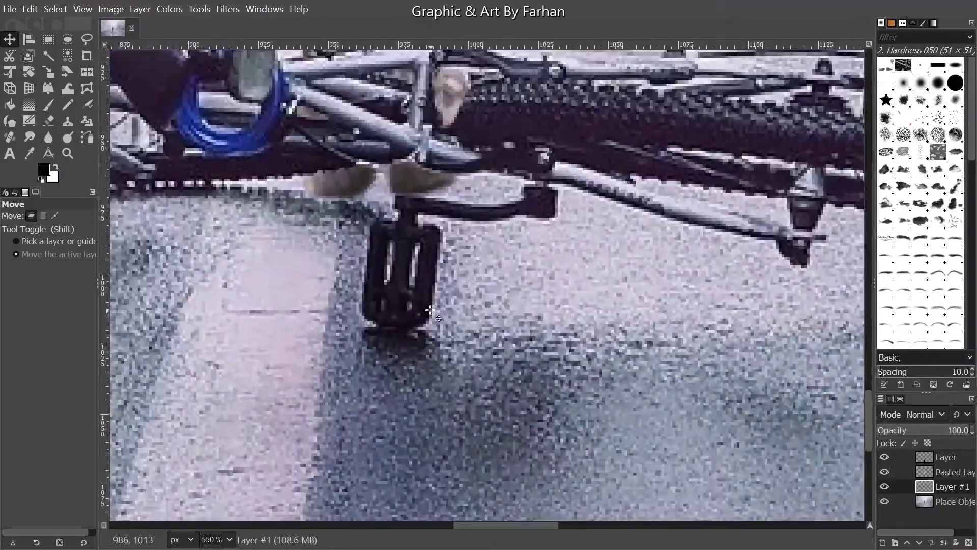
scroll(430, 309, "down", 6)
scroll(469, 453, "up", 1)
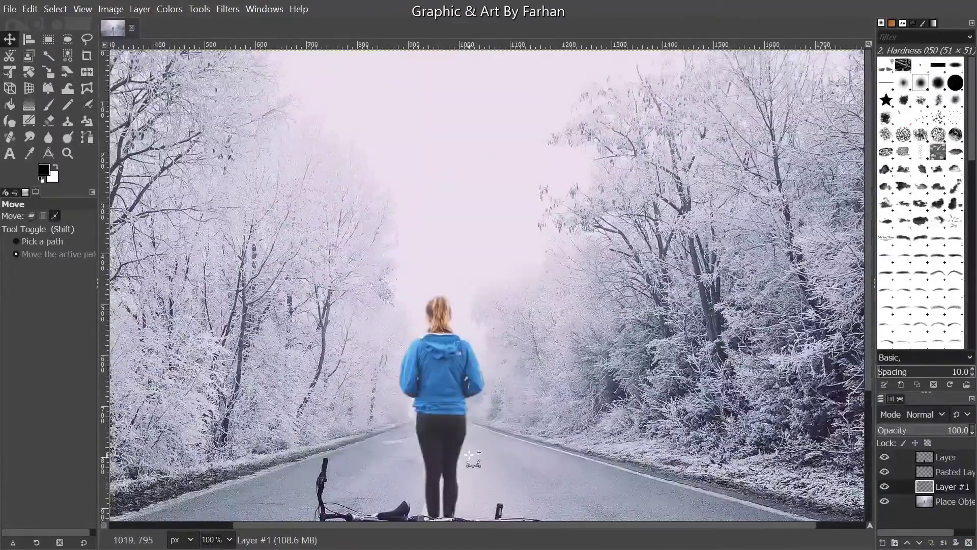
scroll(469, 454, "down", 1)
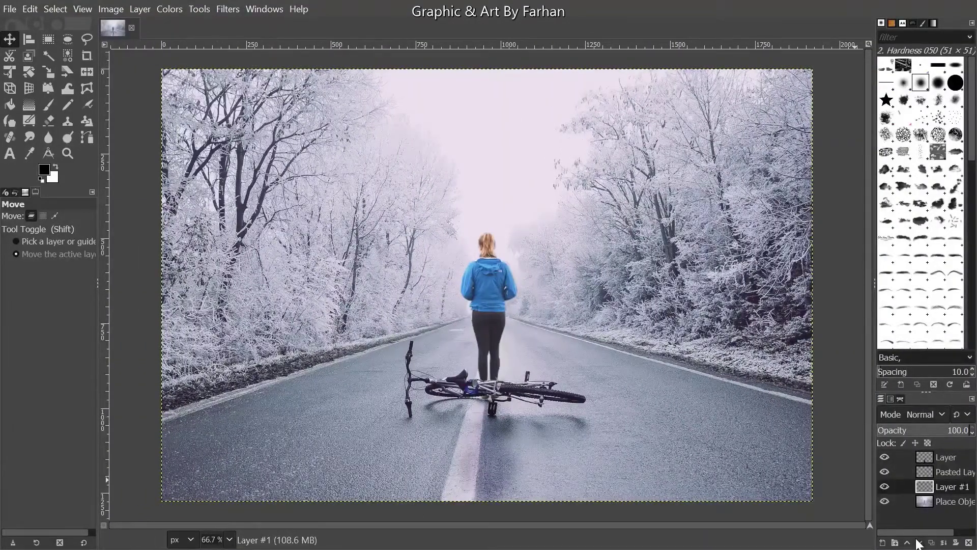
right_click(939, 486)
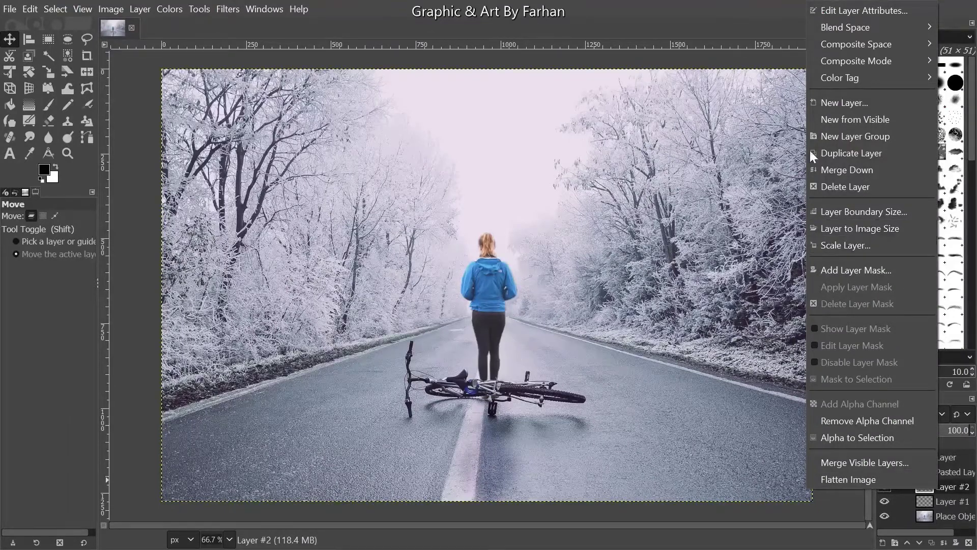
left_click(839, 437)
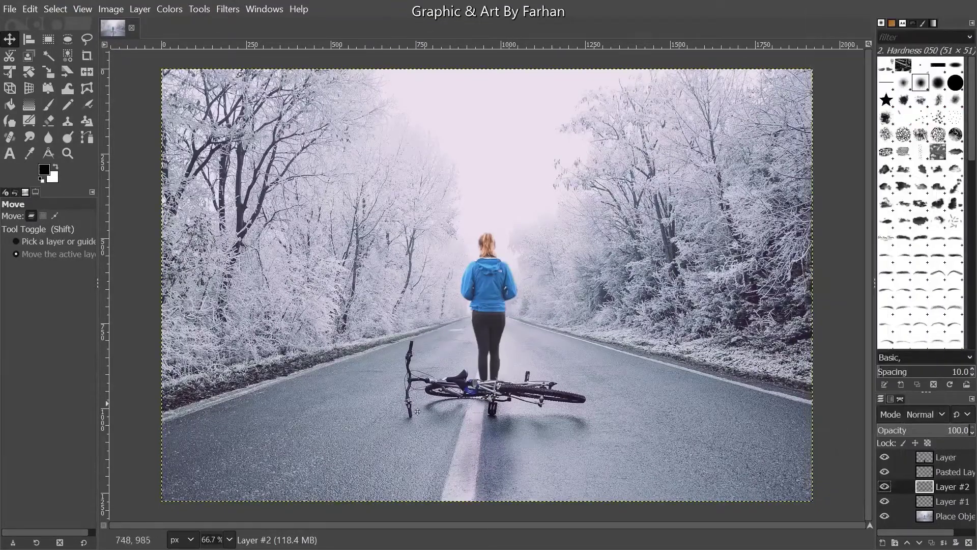
left_click(30, 9)
left_click(71, 260)
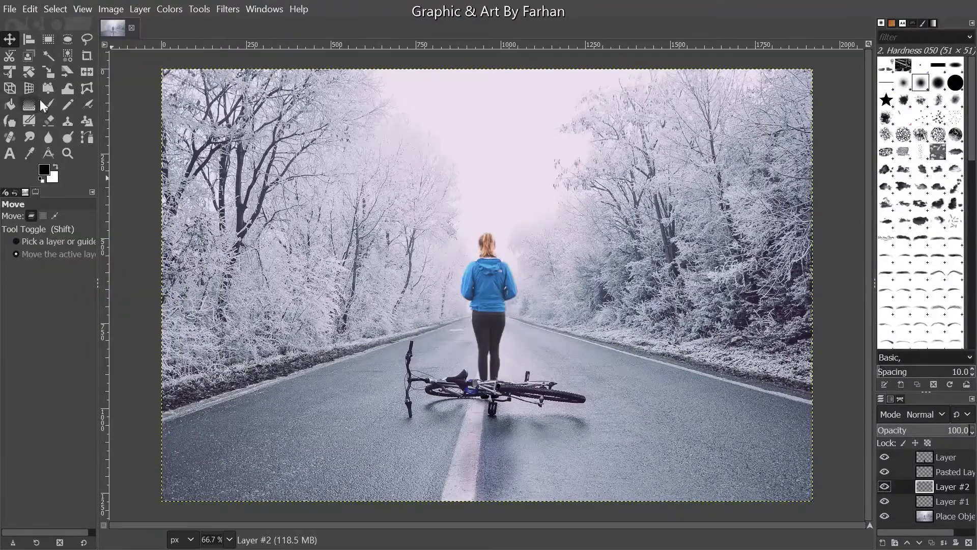
- Tilt the black shoe silhouette layer with a 3D Transform at angles X -53.14, Y 0.47 and Z -0.01
left_click(29, 88)
scroll(427, 310, "up", 3)
scroll(427, 310, "down", 2)
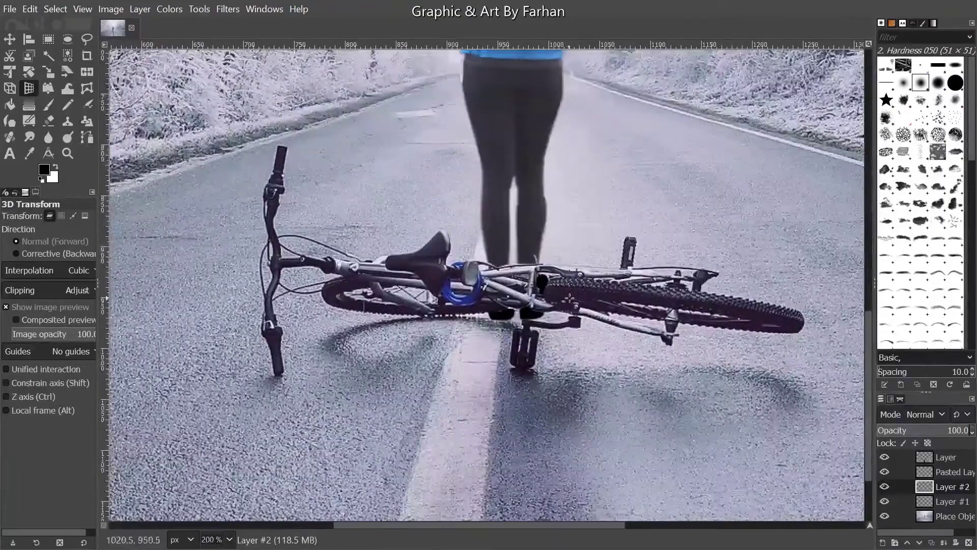
left_click_drag(514, 301, 540, 175)
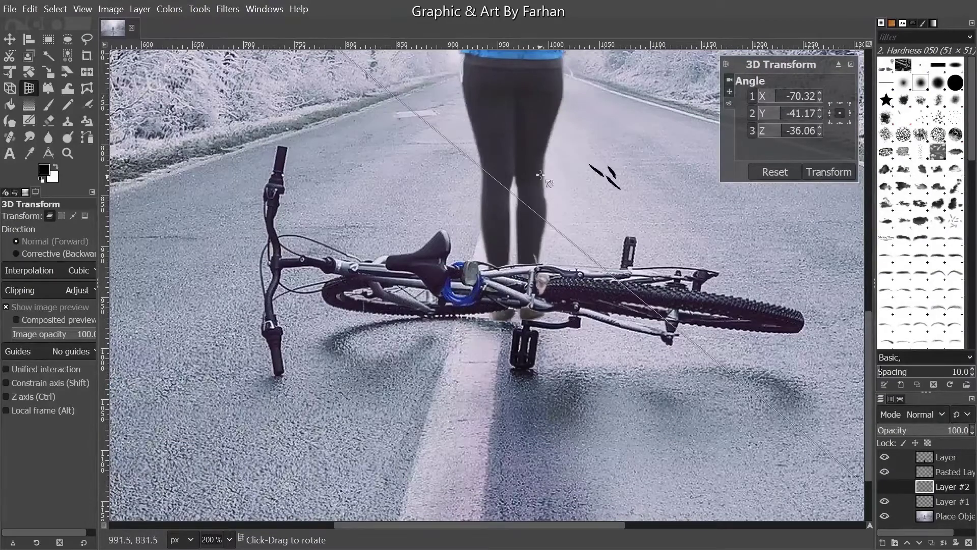
left_click(768, 169)
left_click_drag(497, 248, 736, 237)
left_click(825, 171)
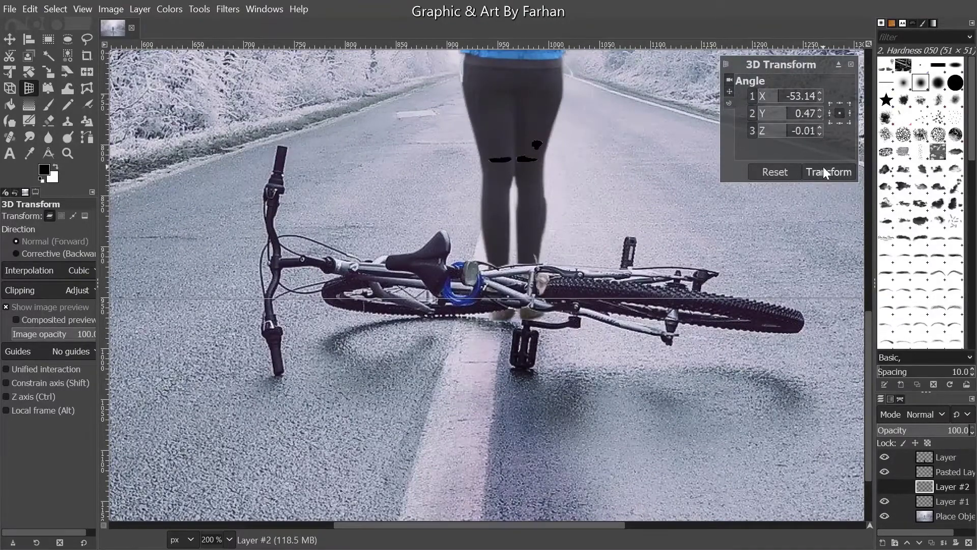
- Move the tilted shoe silhouettes onto the road just below the shoes and raise Layer #2 to the top of the layer stack
key("m")
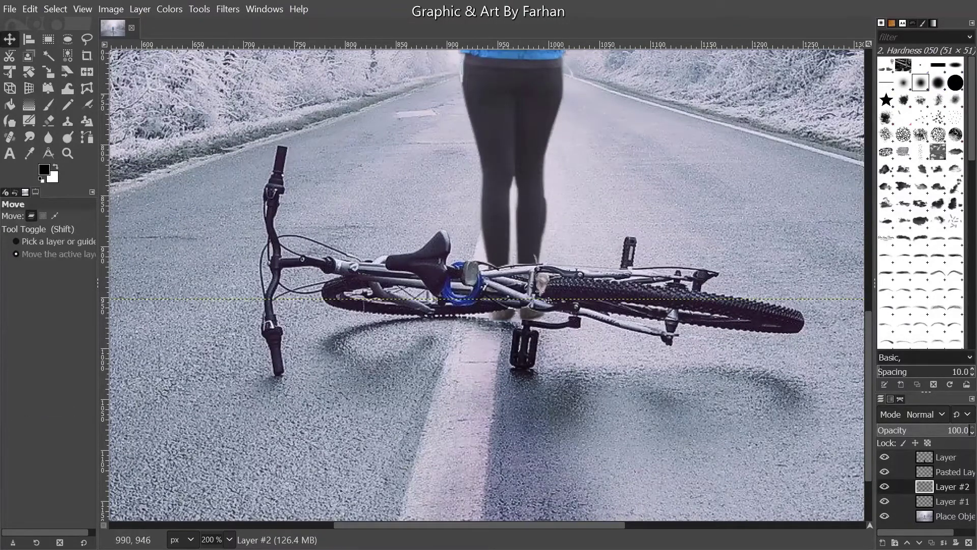
left_click_drag(544, 279, 552, 368)
scroll(557, 374, "down", 3)
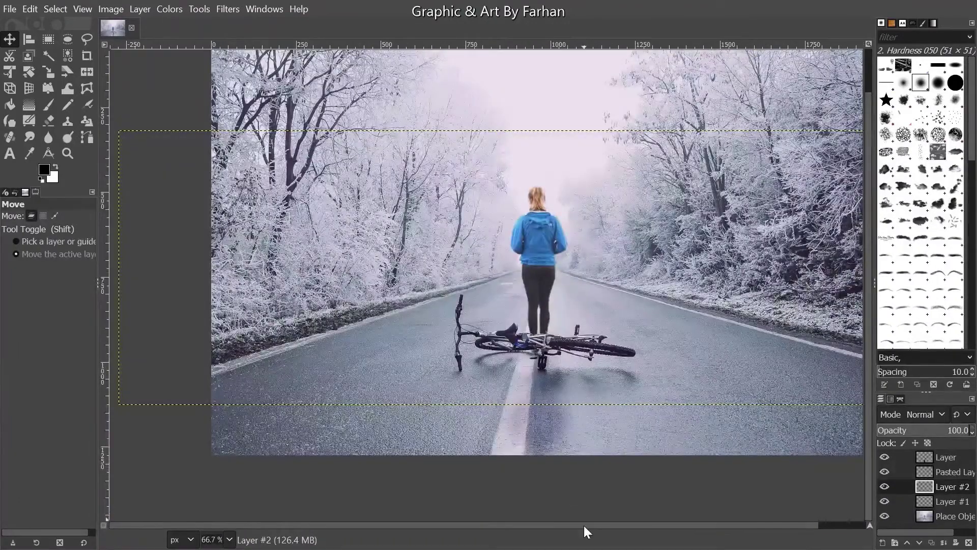
left_click_drag(584, 525, 939, 520)
left_click_drag(932, 485, 940, 459)
scroll(474, 410, "up", 2)
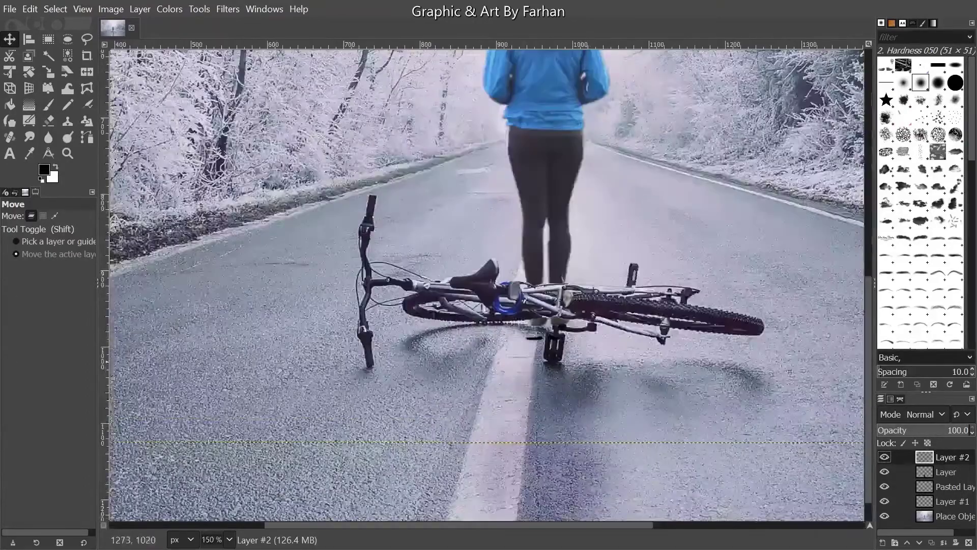
- Set the blend mode of the shoe silhouette layer, Layer #2, to Hard light
left_click(879, 408)
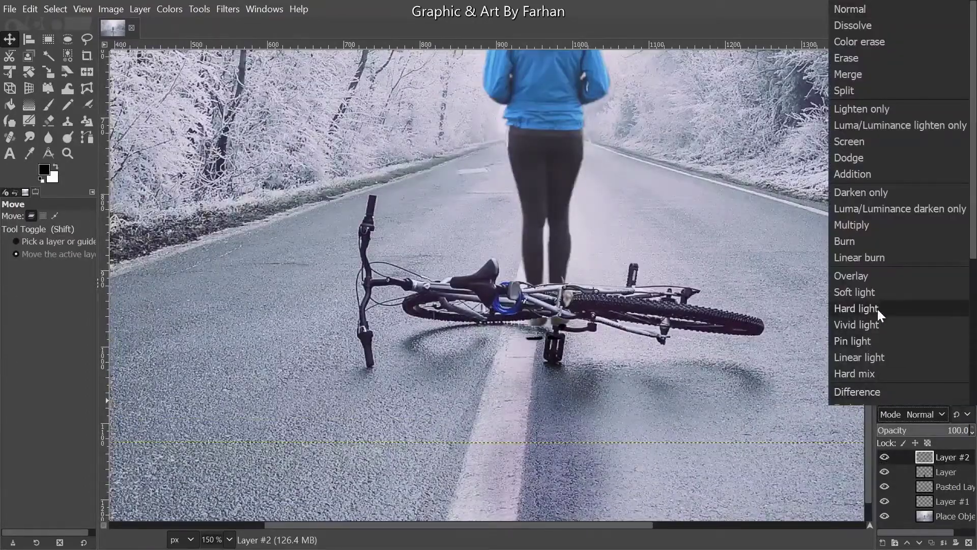
left_click(878, 310)
scroll(616, 348, "up", 4)
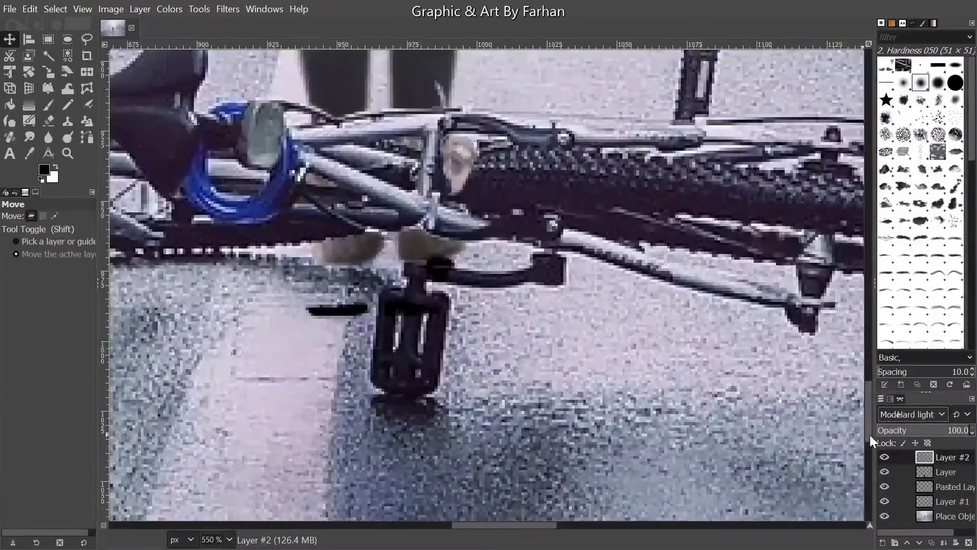
mouse_move(958, 438)
left_mouse_down()
mouse_move(934, 430)
mouse_move(973, 430)
left_mouse_up()
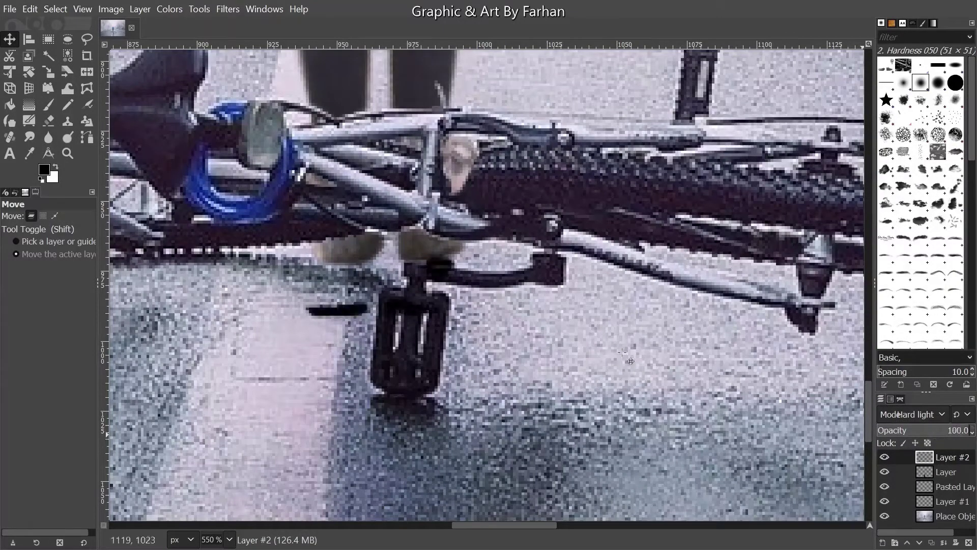
- Soften the shoe silhouette layer, Layer #2, with a Gaussian Blur of size 1.50 in X and Y
left_click(228, 9)
mouse_move(270, 102)
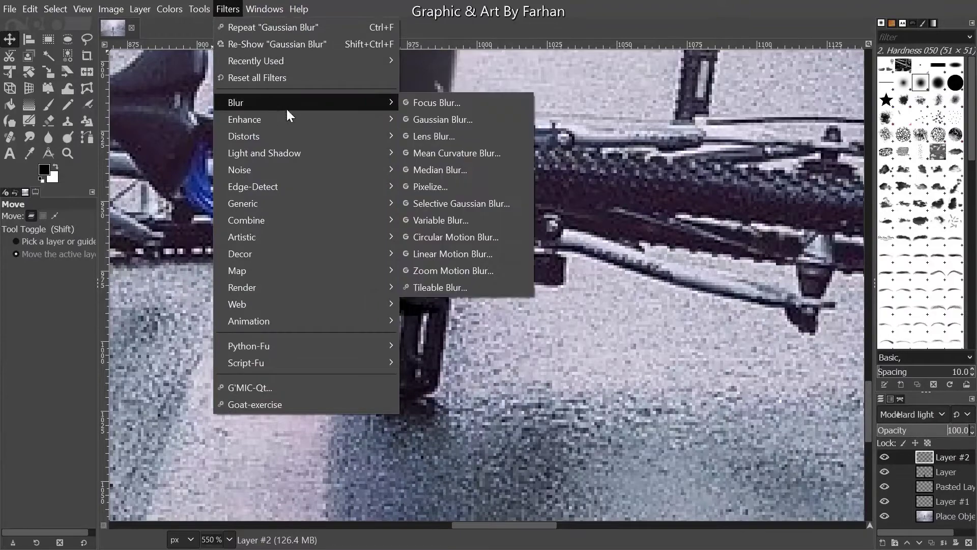
left_click(453, 124)
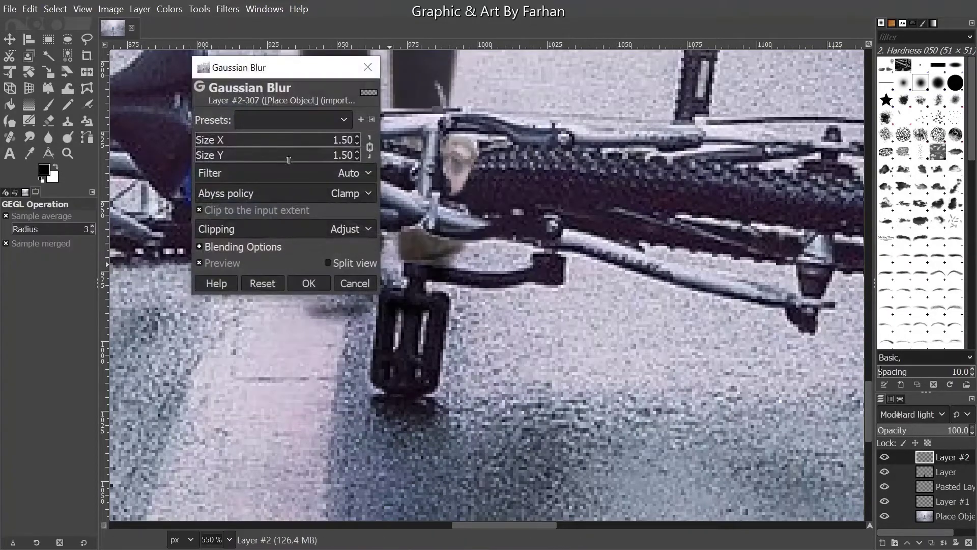
left_click(303, 282)
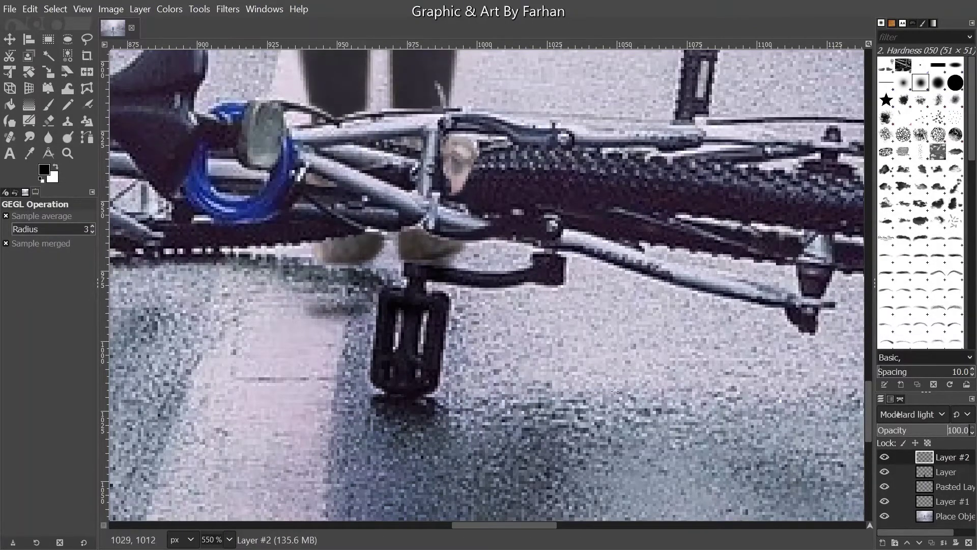
scroll(615, 390, "down", 7)
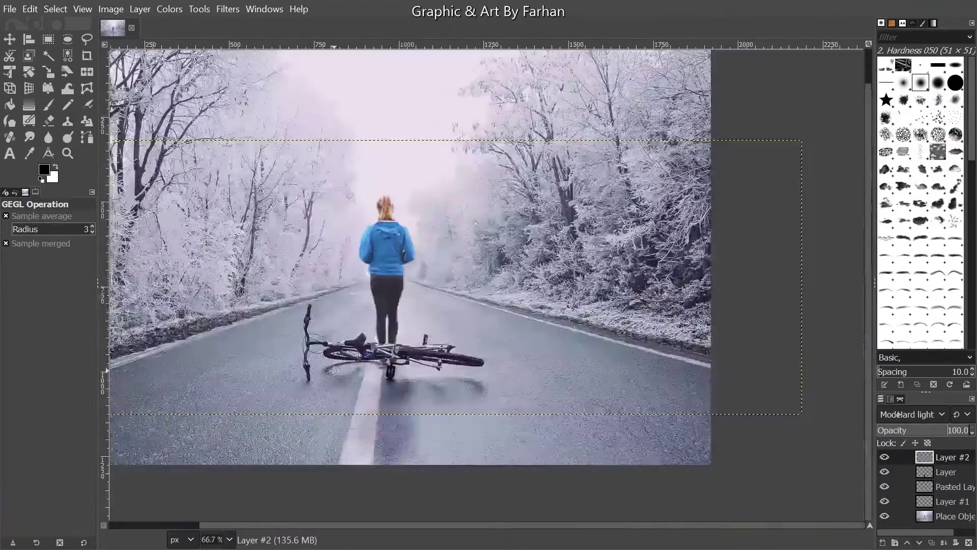
scroll(334, 371, "up", 2)
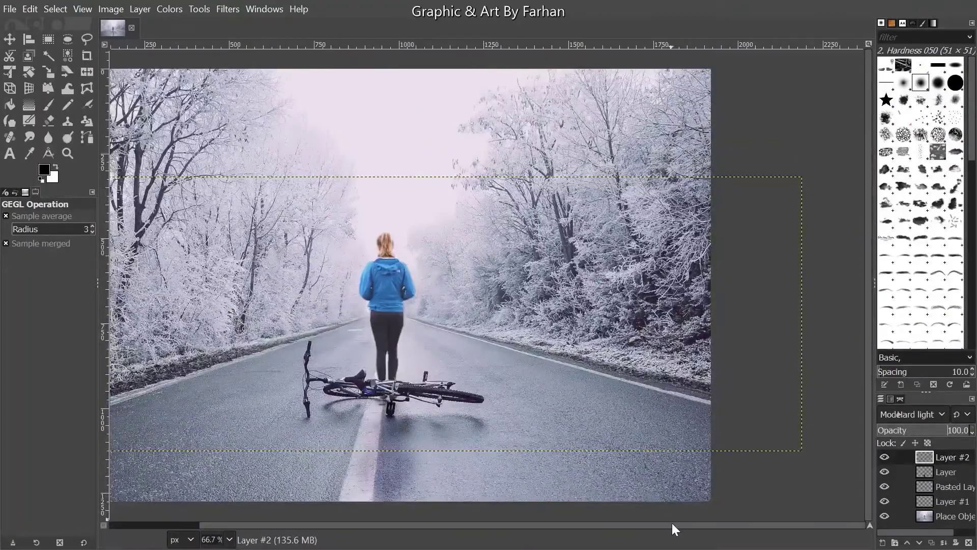
scroll(674, 526, "left", 3)
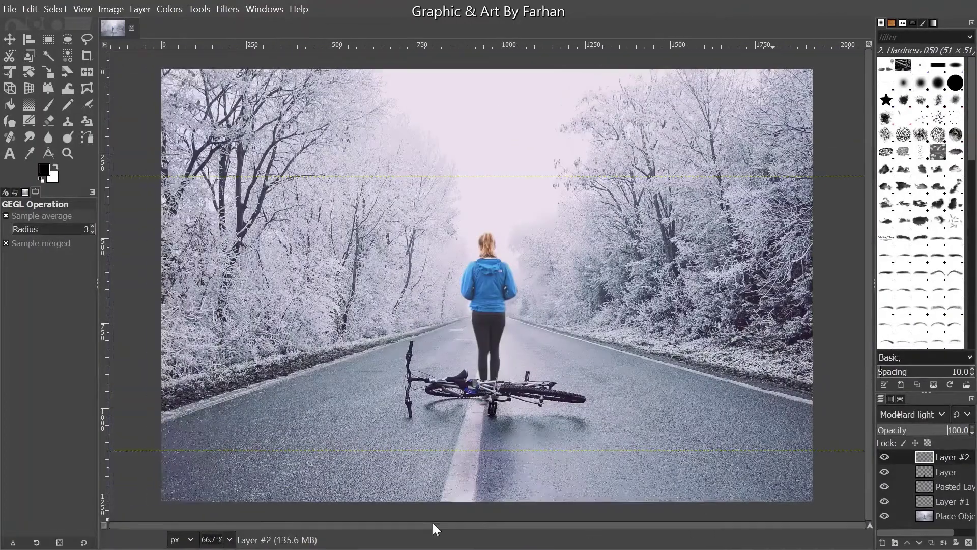
- Select the Place Object photo layer and examine the woman's outline, the shoes behind the bicycle frame and the road shadows for blending flaws
left_click(950, 518)
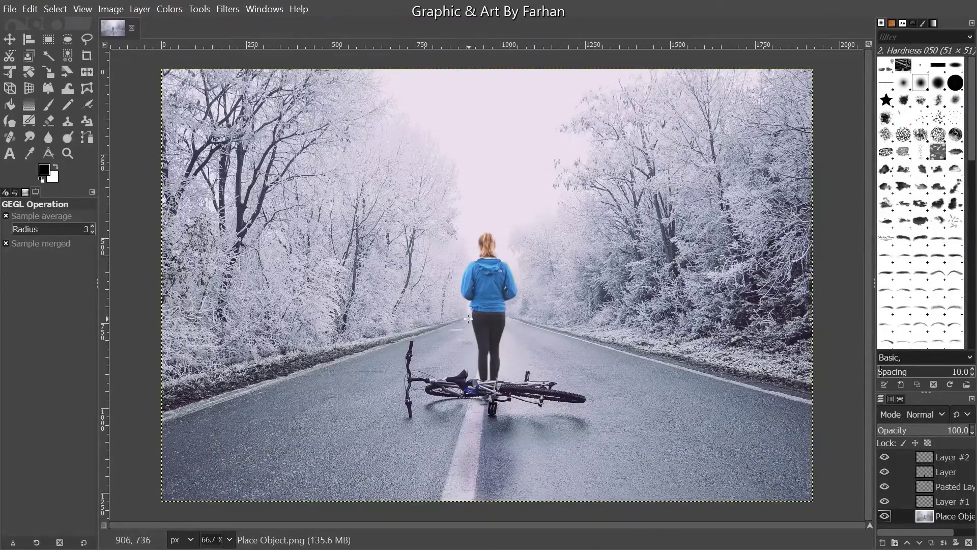
scroll(476, 263, "up", 8)
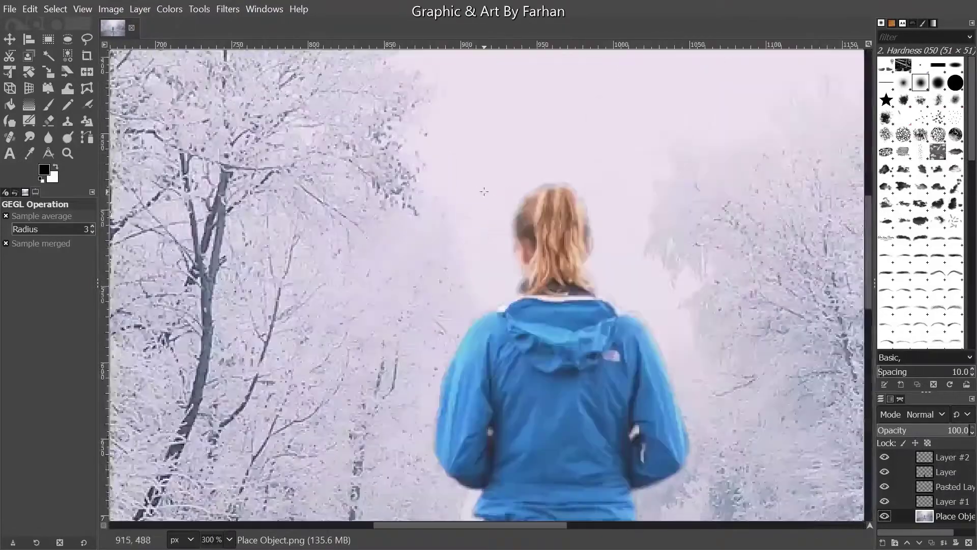
scroll(571, 166, "up", 2)
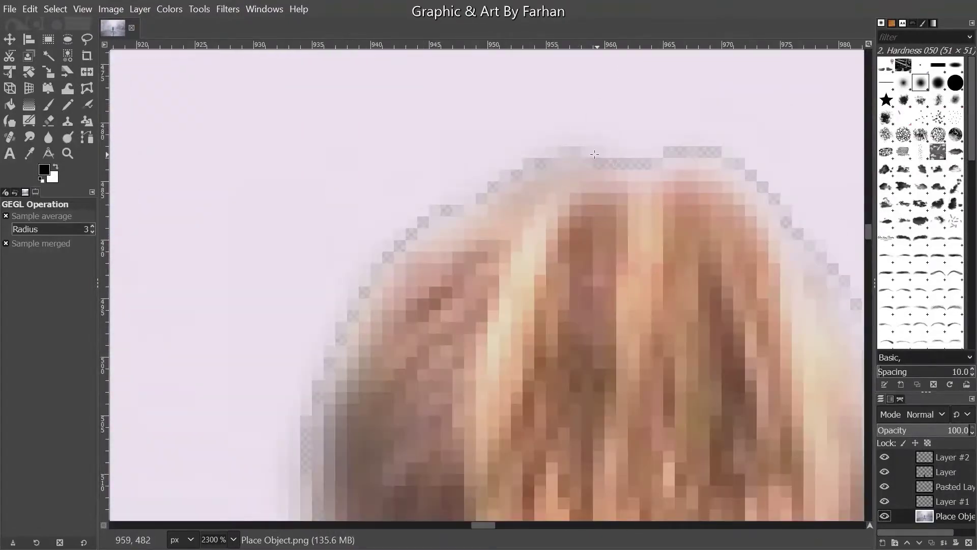
scroll(585, 203, "down", 10)
scroll(568, 258, "left", 3)
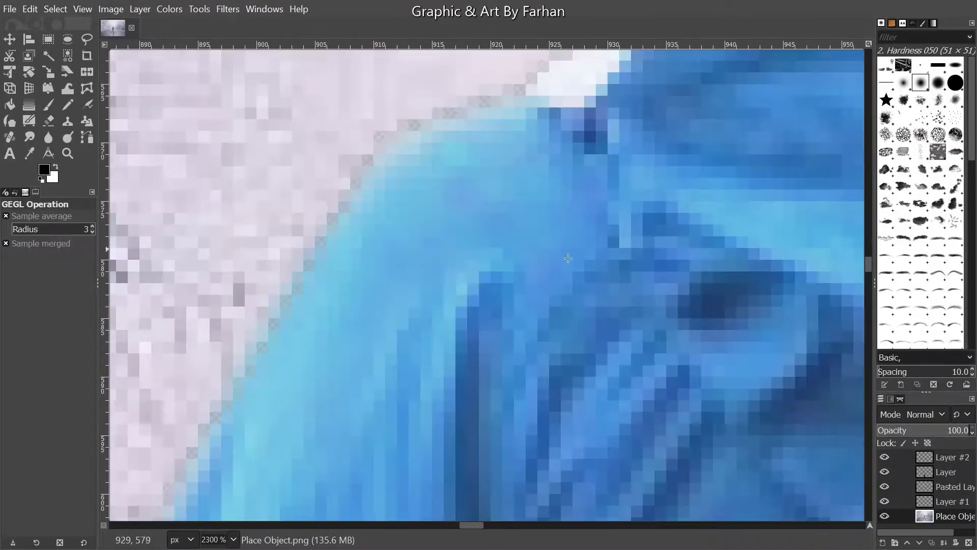
scroll(568, 258, "down", 10)
scroll(553, 253, "left", 3)
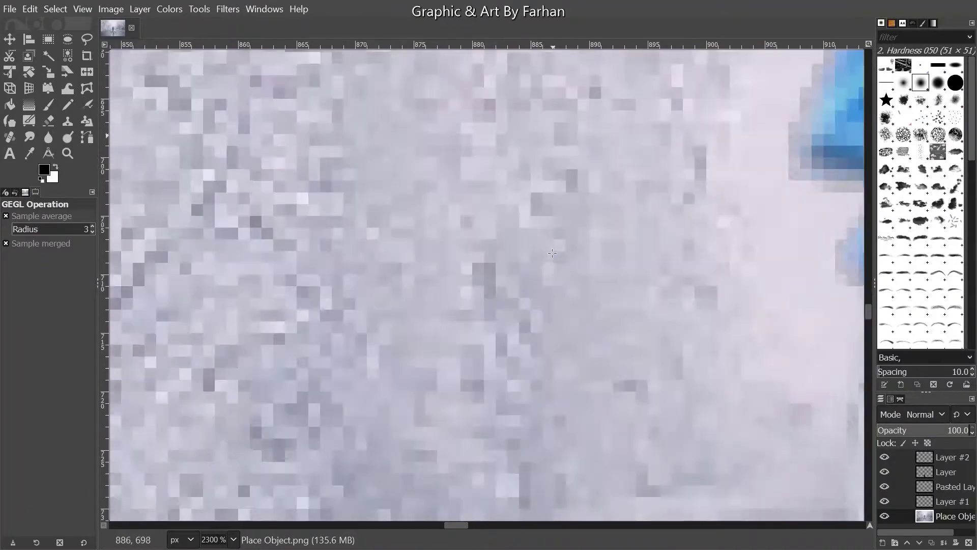
scroll(553, 253, "down", 13)
scroll(248, 82, "right", 3)
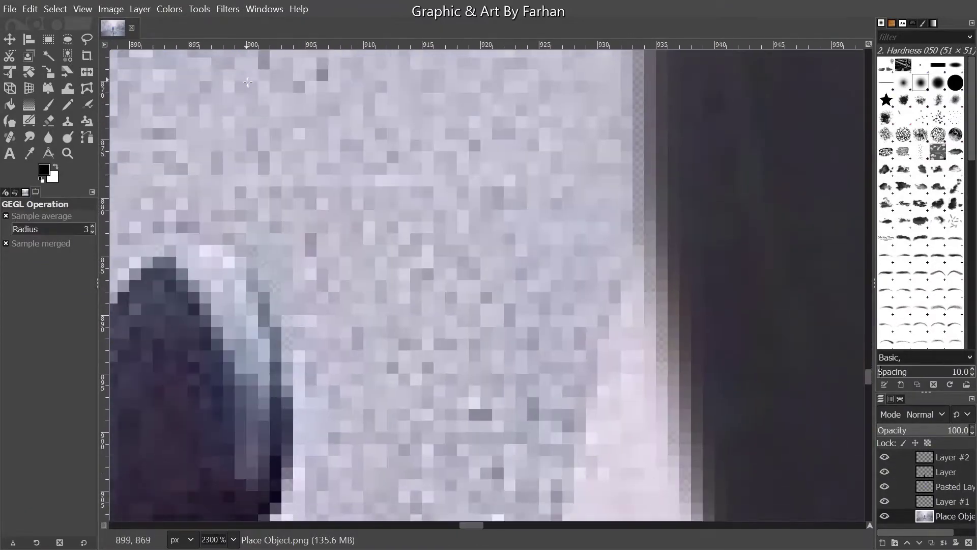
scroll(248, 82, "down", 10)
scroll(413, 44, "up", 5, "ctrl")
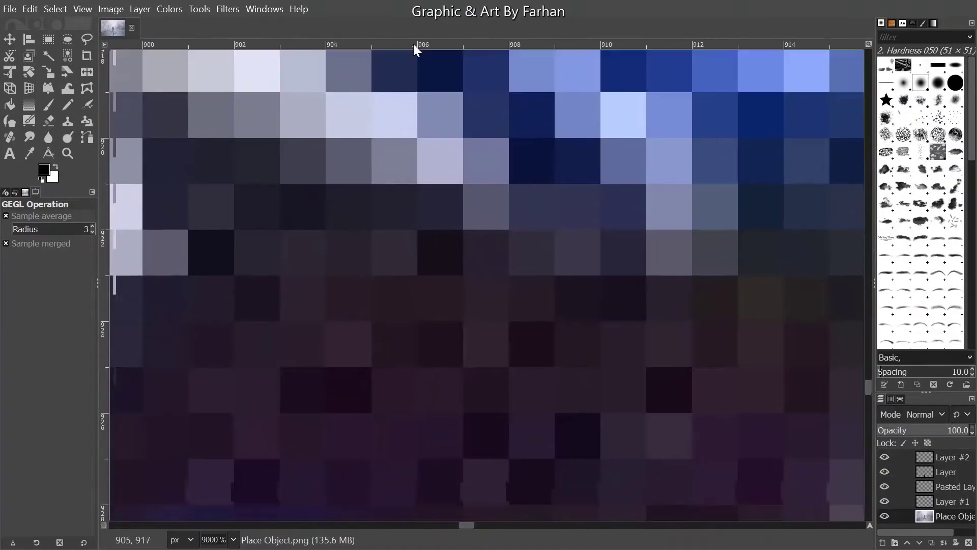
scroll(436, 170, "down", 10)
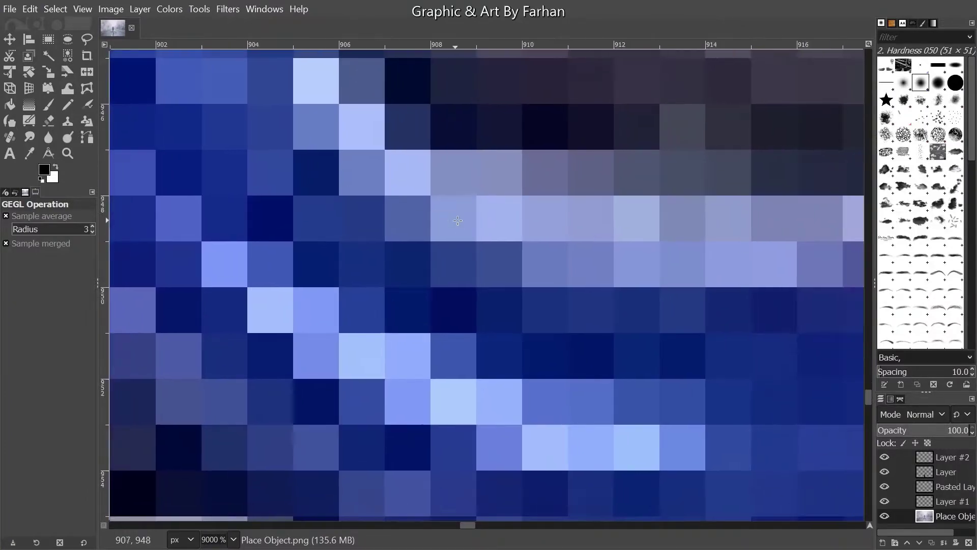
scroll(458, 221, "down", 4, "ctrl")
scroll(225, 334, "right", 8)
scroll(129, 378, "up", 3)
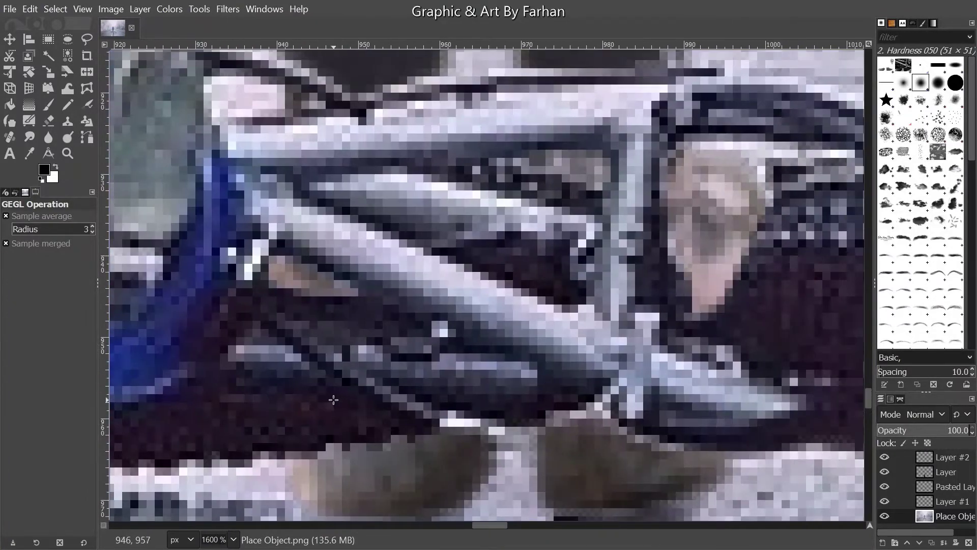
scroll(580, 423, "up", 2, "ctrl")
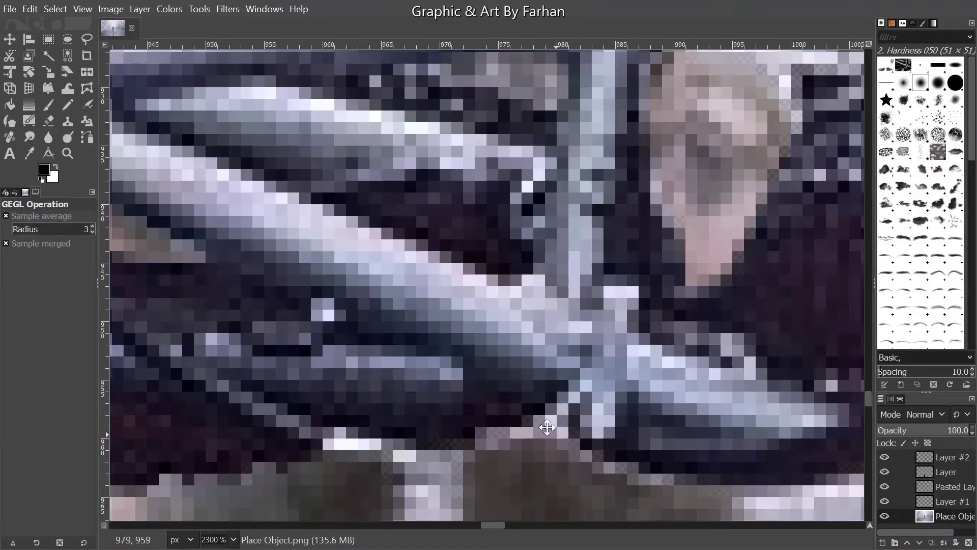
scroll(547, 427, "down", 5)
scroll(585, 353, "up", 4, "ctrl")
scroll(340, 323, "down", 2, "ctrl")
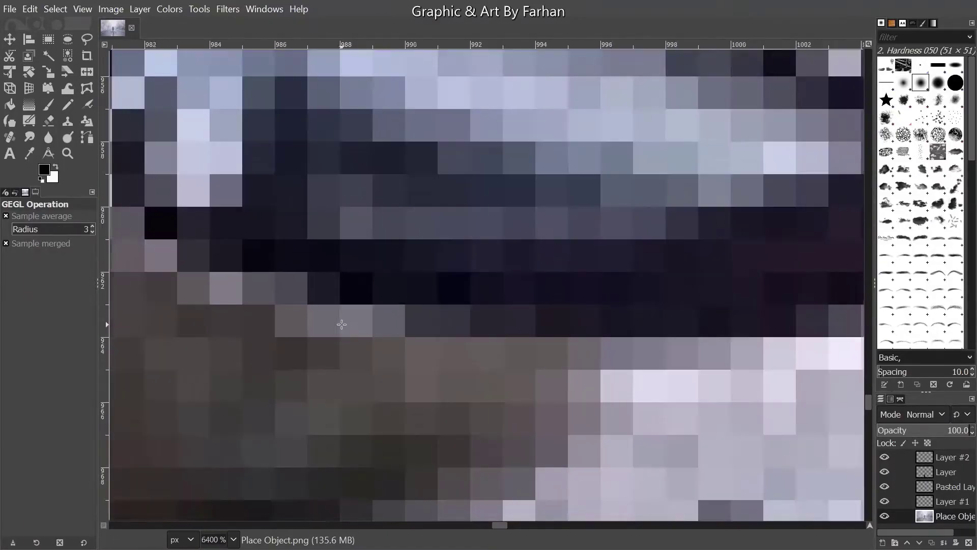
scroll(341, 324, "down", 1, "ctrl")
scroll(342, 324, "down", 10, "ctrl")
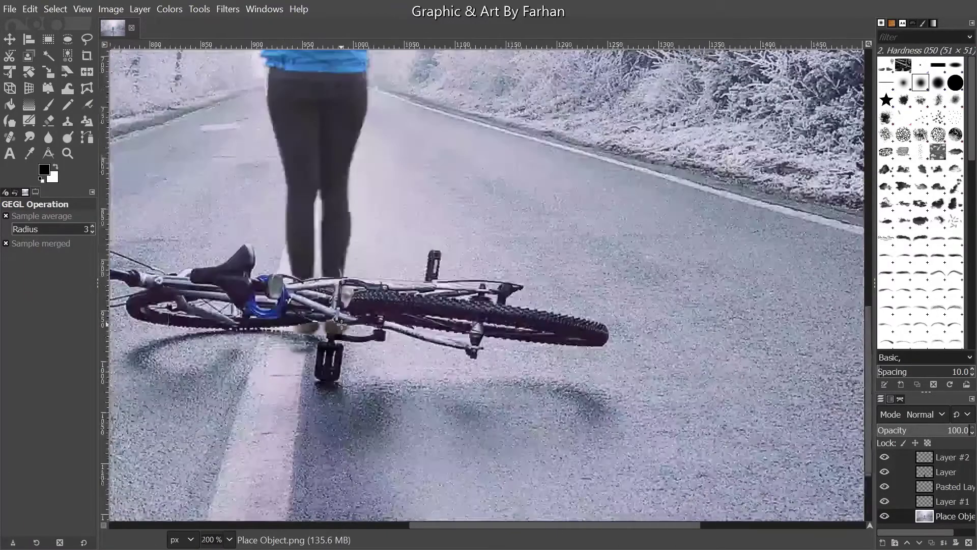
scroll(309, 405, "down", 1, "ctrl")
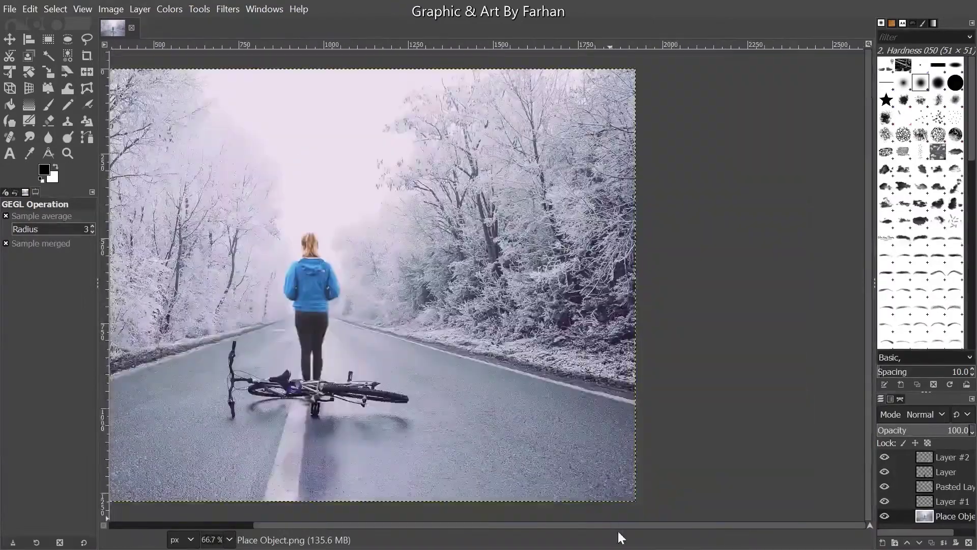
key("shift+j")
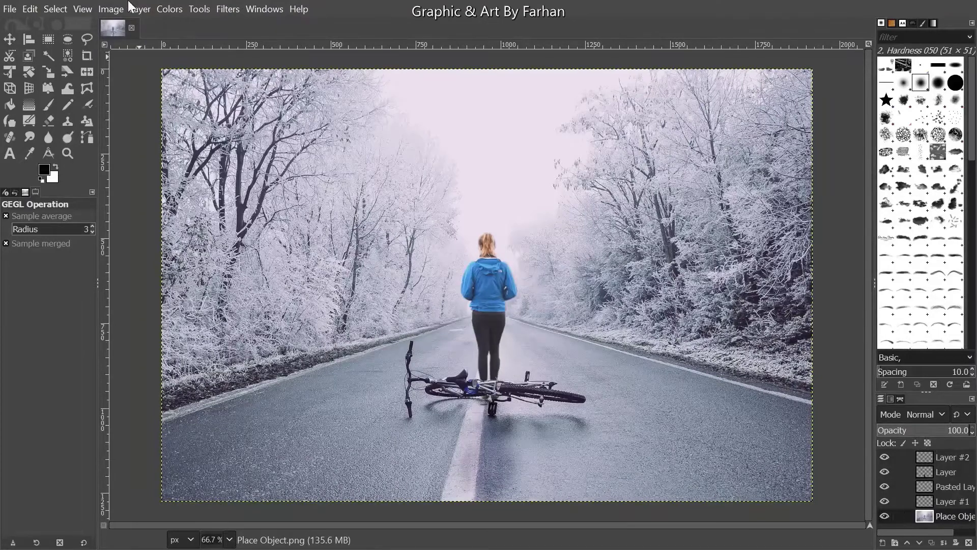
- Export the finished composite by overwriting the original Place Object.png
left_click(26, 9)
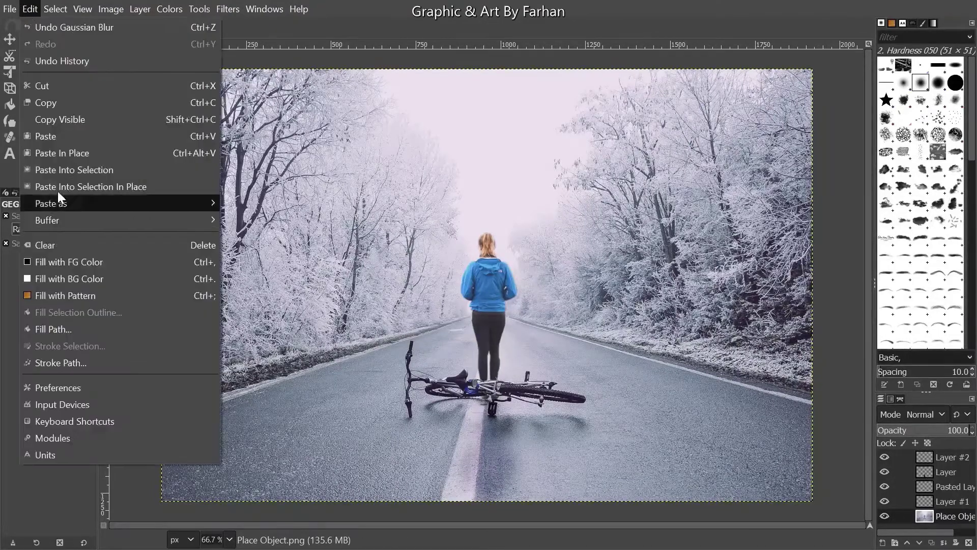
mouse_move(10, 9)
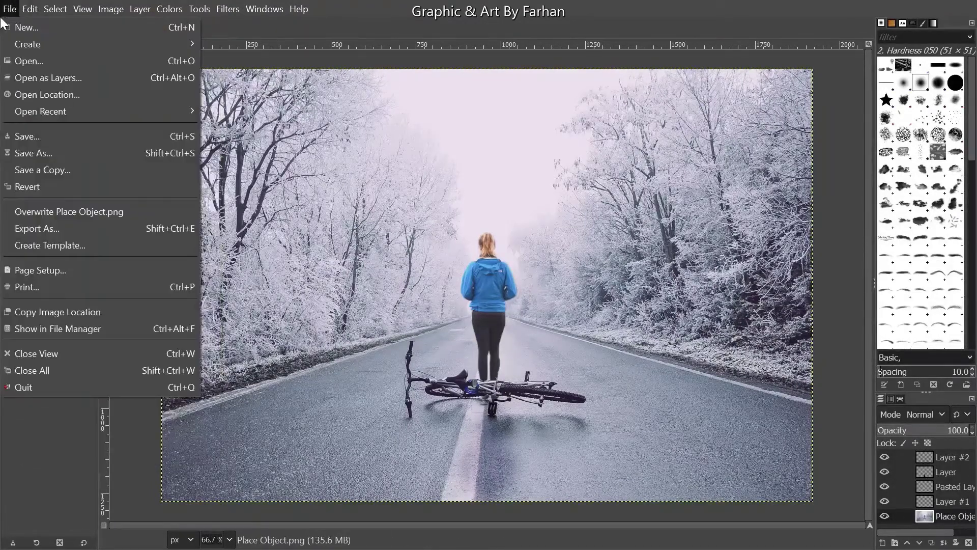
left_click(51, 211)
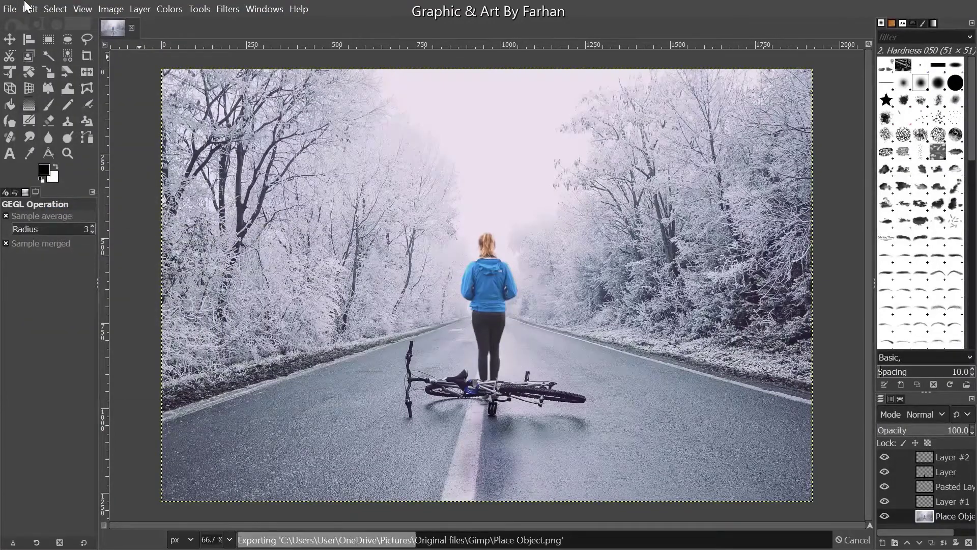
left_click(10, 9)
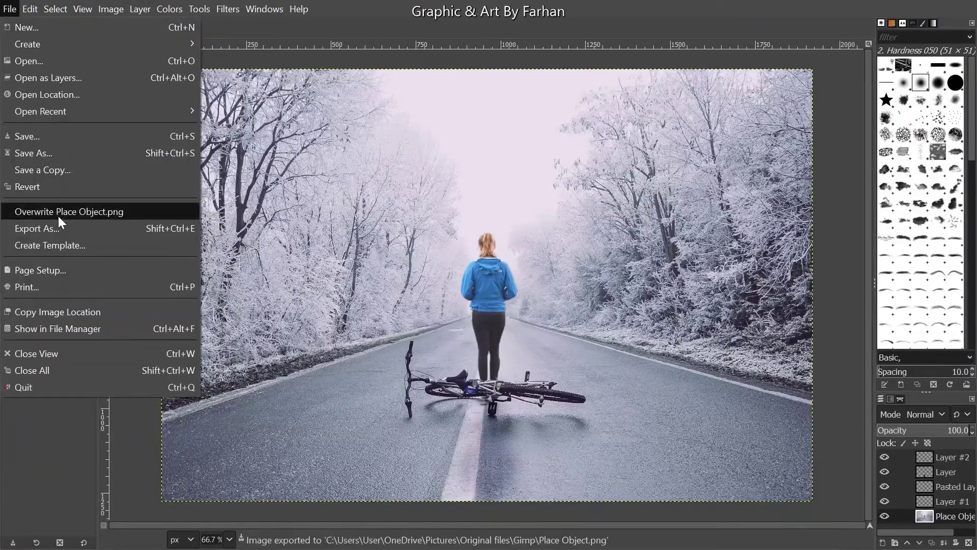